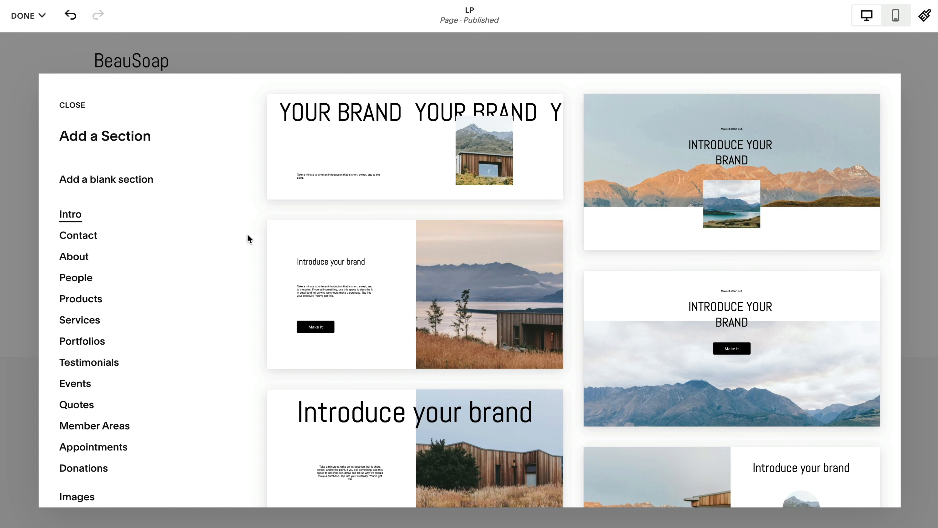
Step: Add the intro section with a rounded image beside the introduction text and a Sign up button
{"action": "scroll", "coordinate": [577, 279], "scroll_direction": "down", "scroll_amount": 3}
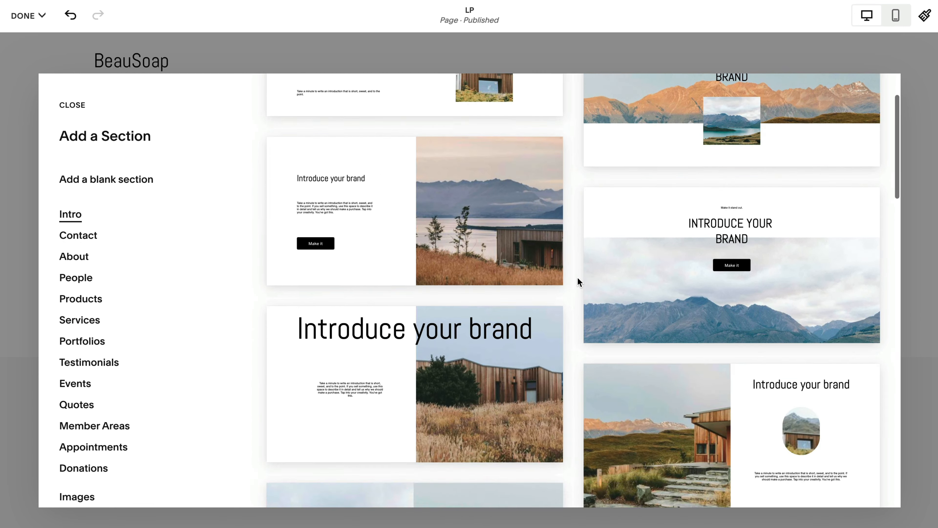
{"action": "scroll", "coordinate": [577, 279], "scroll_direction": "down", "scroll_amount": 15}
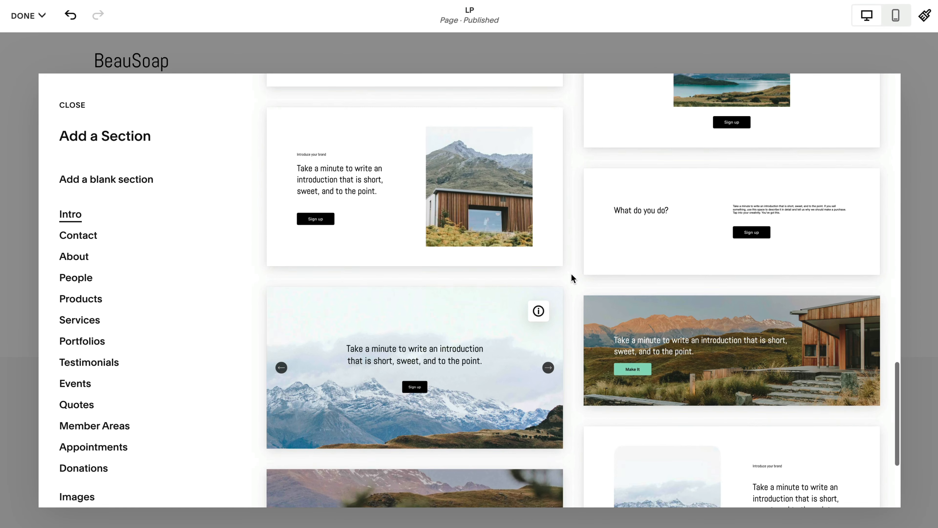
{"action": "scroll", "coordinate": [571, 274], "scroll_direction": "down", "scroll_amount": 6}
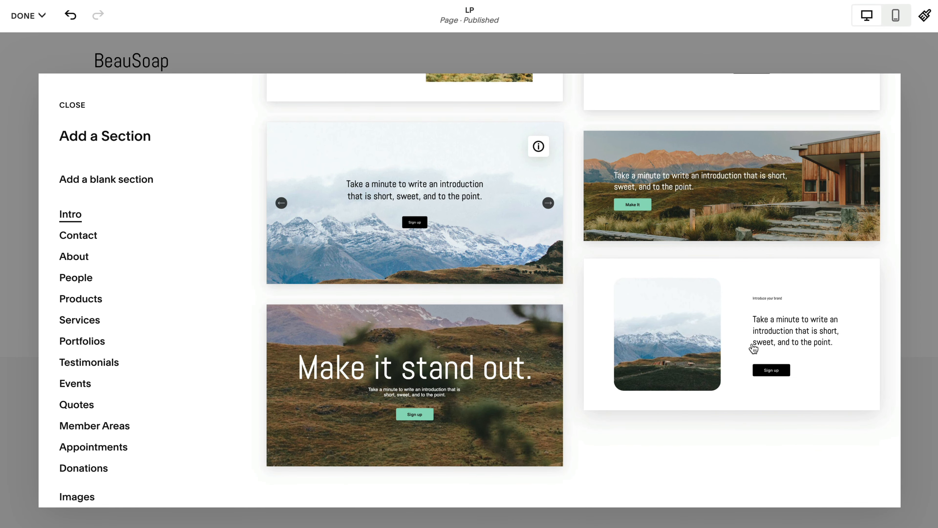
{"action": "left_click", "coordinate": [745, 345]}
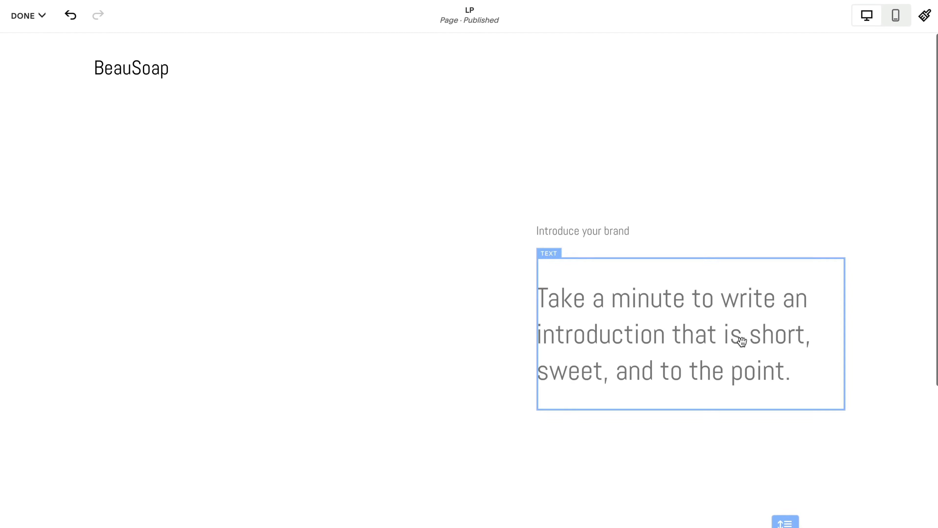
Step: Add a testimonials section below the intro, using the layout with three quotes and round portraits
{"action": "scroll", "coordinate": [880, 330], "scroll_direction": "down", "scroll_amount": 4}
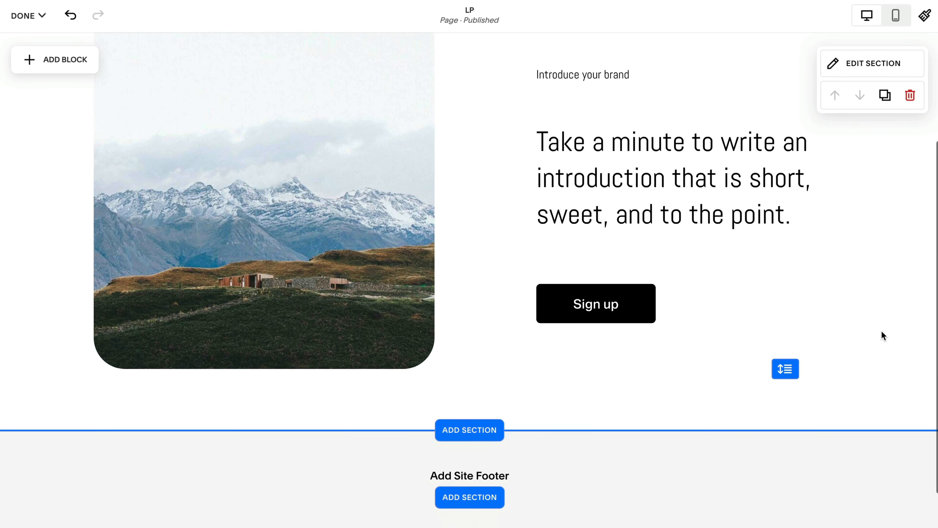
{"action": "scroll", "coordinate": [885, 327], "scroll_direction": "down", "scroll_amount": 2}
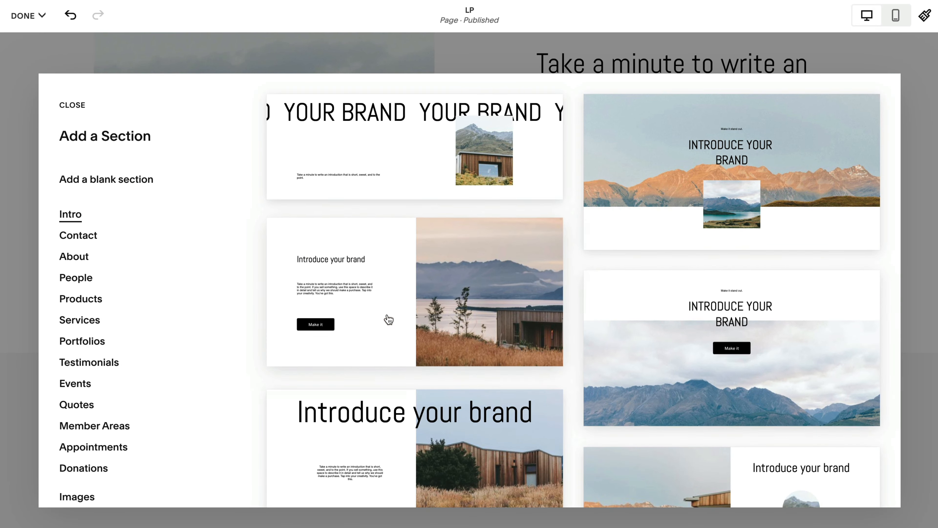
{"action": "scroll", "coordinate": [106, 297], "scroll_direction": "down", "scroll_amount": 2}
{"action": "left_click", "coordinate": [107, 297]}
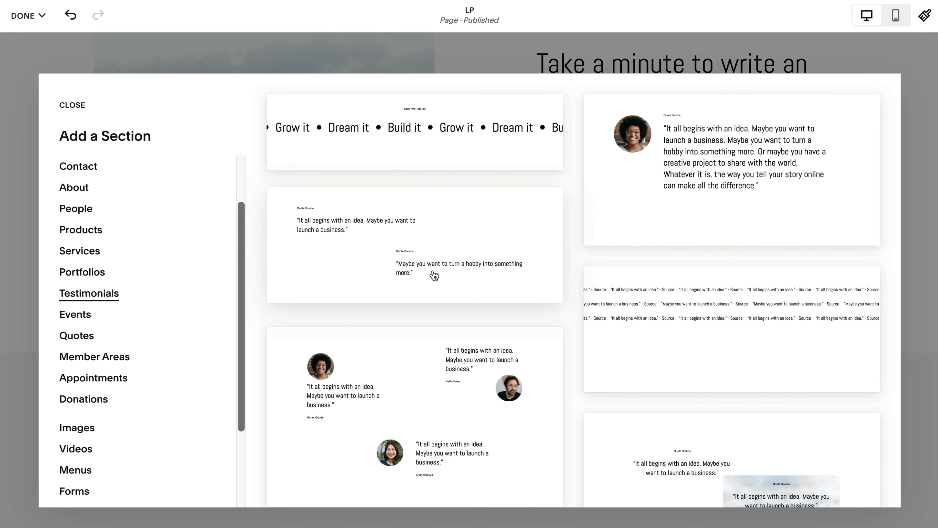
{"action": "scroll", "coordinate": [406, 268], "scroll_direction": "down", "scroll_amount": 4}
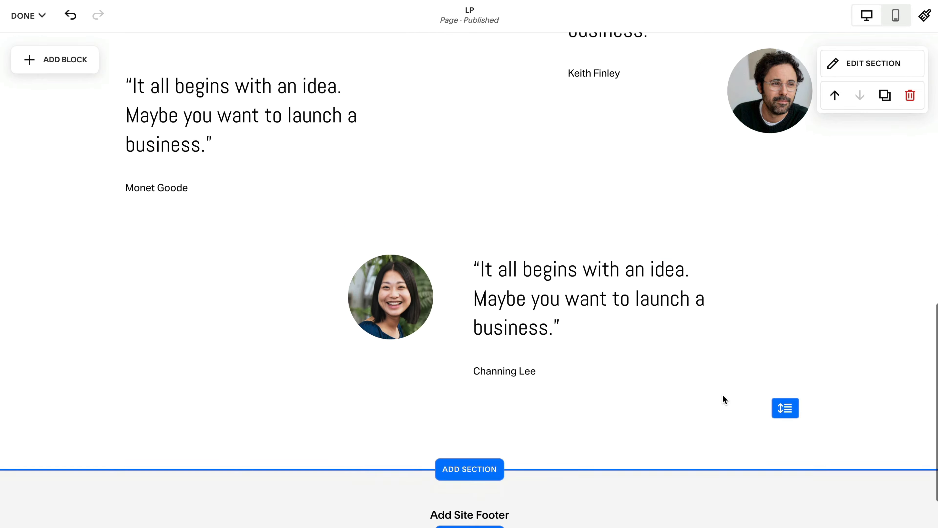
Step: Start adding a section below the testimonials and examine the available Products section layouts
{"action": "left_click", "coordinate": [479, 354]}
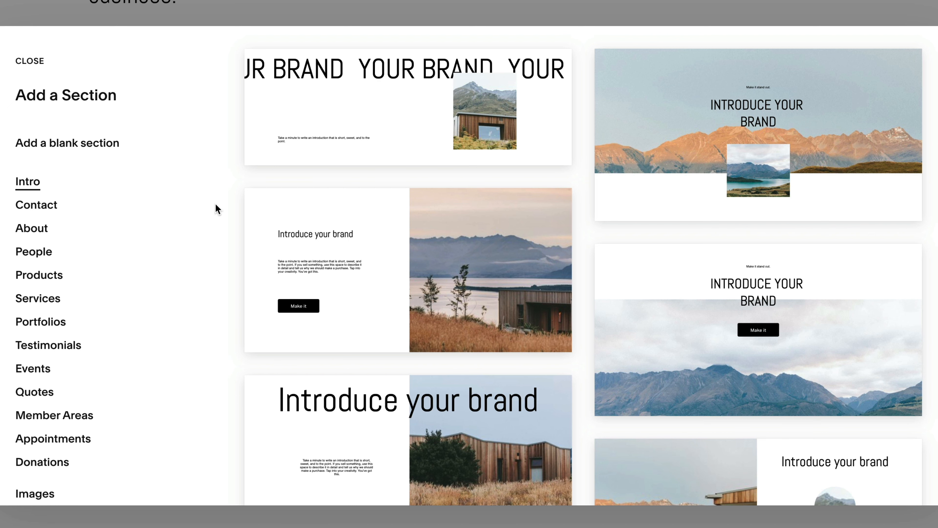
{"action": "scroll", "coordinate": [215, 204], "scroll_direction": "down", "scroll_amount": 2}
{"action": "left_click", "coordinate": [39, 230]}
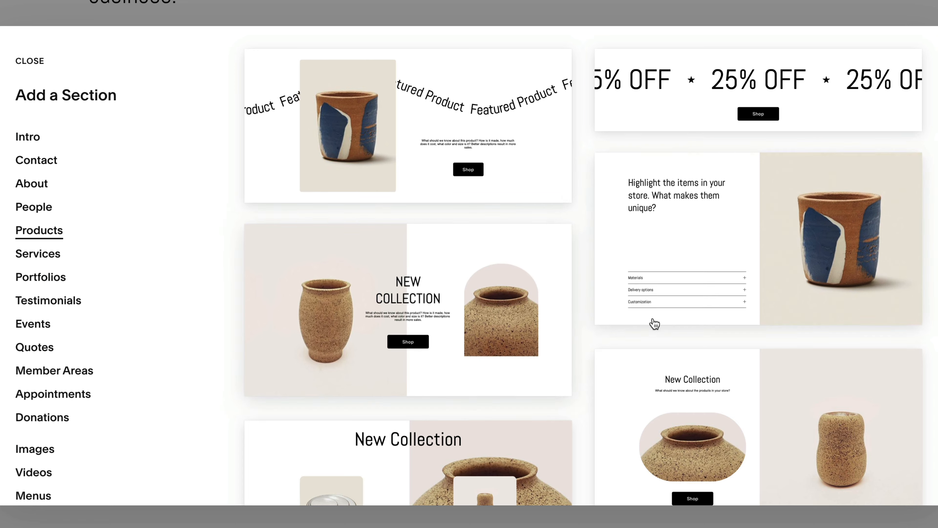
{"action": "scroll", "coordinate": [629, 319], "scroll_direction": "down", "scroll_amount": 10}
{"action": "scroll", "coordinate": [629, 319], "scroll_direction": "up", "scroll_amount": 5}
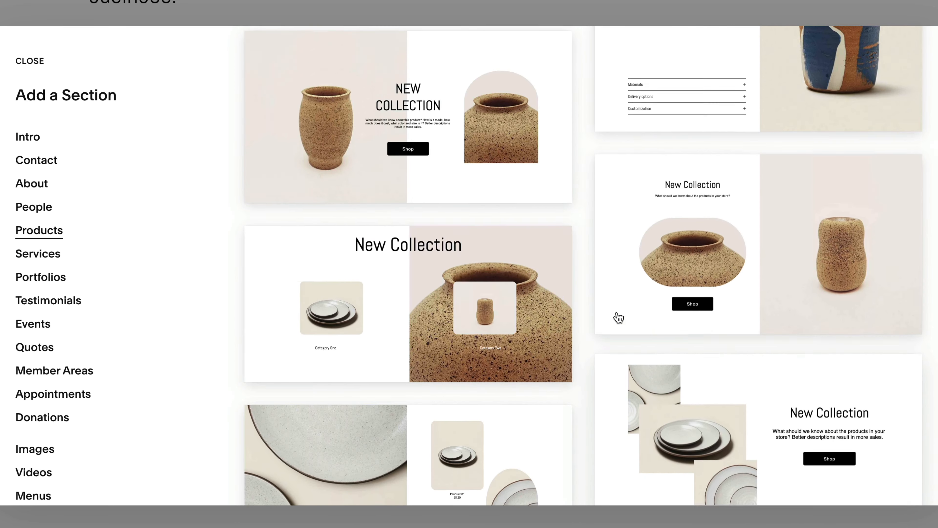
Step: Examine the available About section layouts, from the text-and-image designs to the FAQ designs
{"action": "left_click", "coordinate": [73, 186]}
{"action": "scroll", "coordinate": [416, 235], "scroll_direction": "down", "scroll_amount": 10}
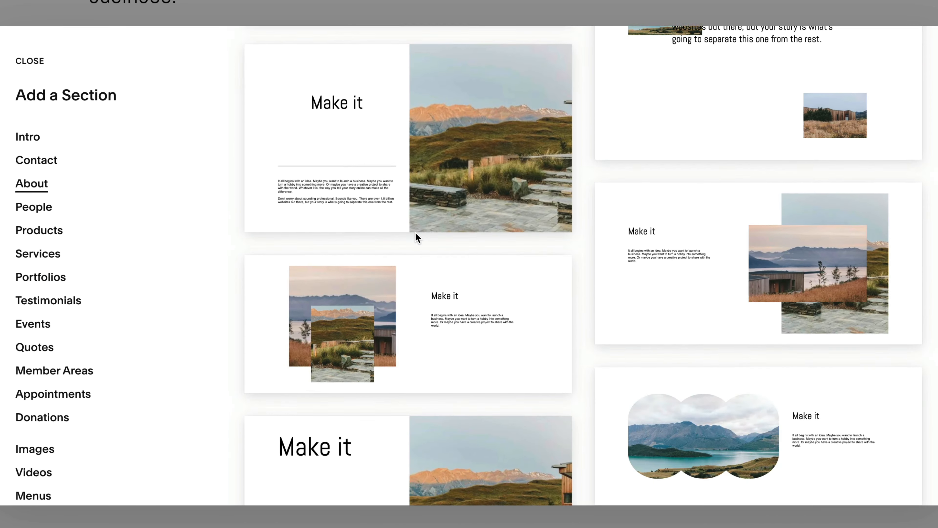
{"action": "scroll", "coordinate": [417, 237], "scroll_direction": "down", "scroll_amount": 10}
{"action": "scroll", "coordinate": [419, 237], "scroll_direction": "up", "scroll_amount": 20}
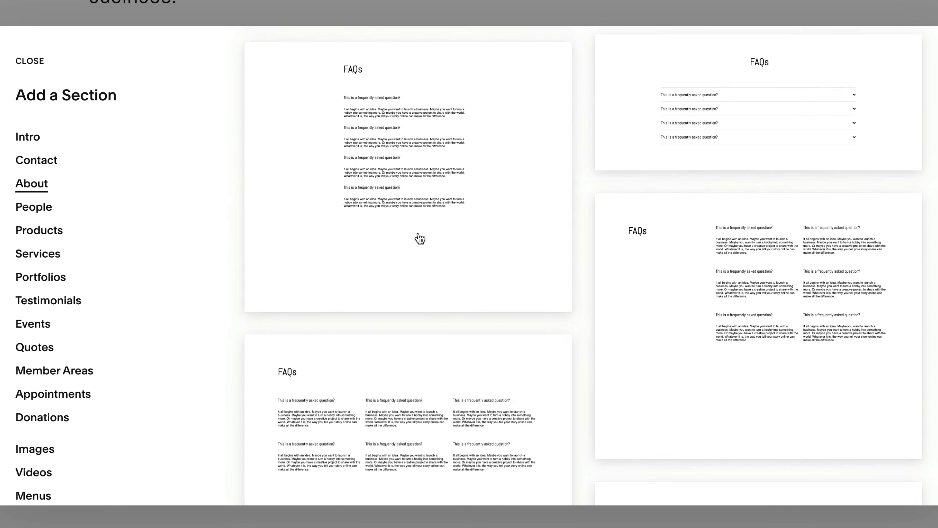
{"action": "scroll", "coordinate": [419, 237], "scroll_direction": "down", "scroll_amount": 4}
{"action": "scroll", "coordinate": [420, 238], "scroll_direction": "down", "scroll_amount": 2}
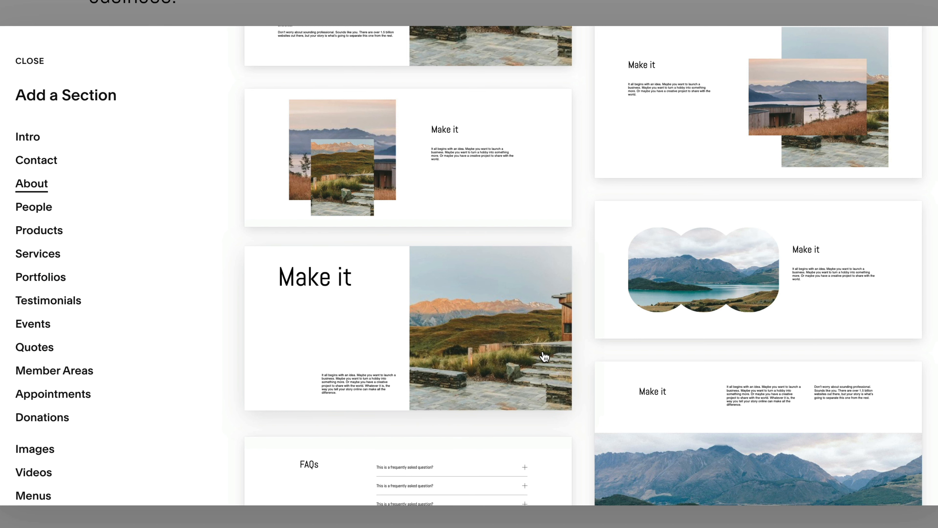
{"action": "scroll", "coordinate": [516, 350], "scroll_direction": "up", "scroll_amount": 5}
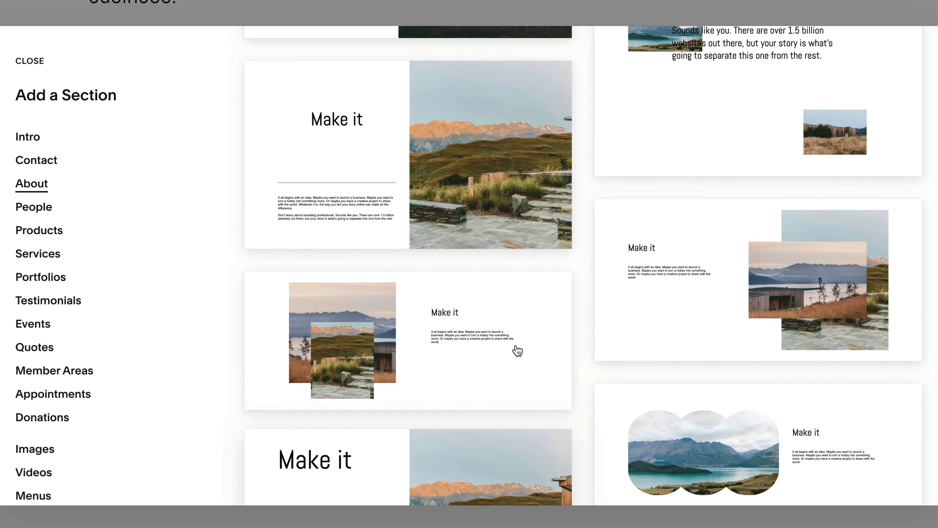
{"action": "scroll", "coordinate": [513, 347], "scroll_direction": "up", "scroll_amount": 5}
{"action": "scroll", "coordinate": [495, 332], "scroll_direction": "down", "scroll_amount": 5}
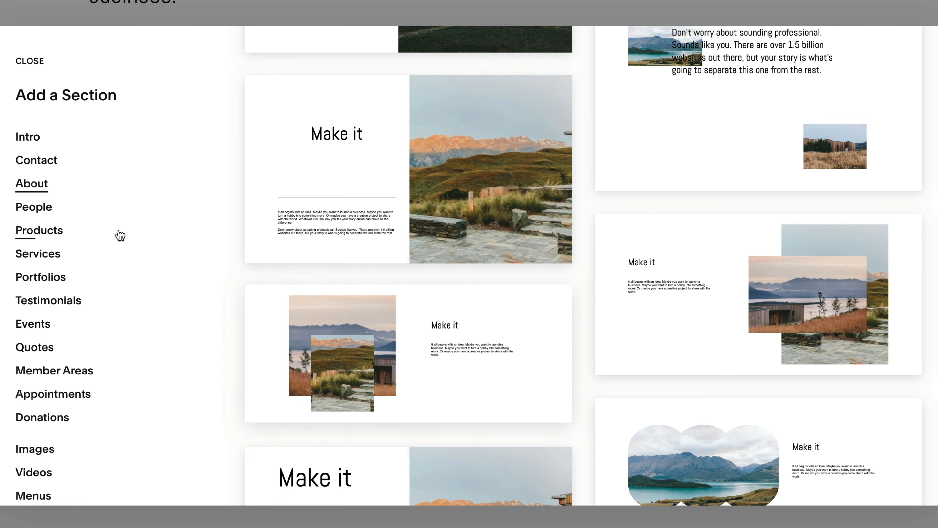
Step: Add the About section with a "Make it" heading, divider line and two paragraphs beside a half-width landscape image
{"action": "left_click", "coordinate": [66, 300]}
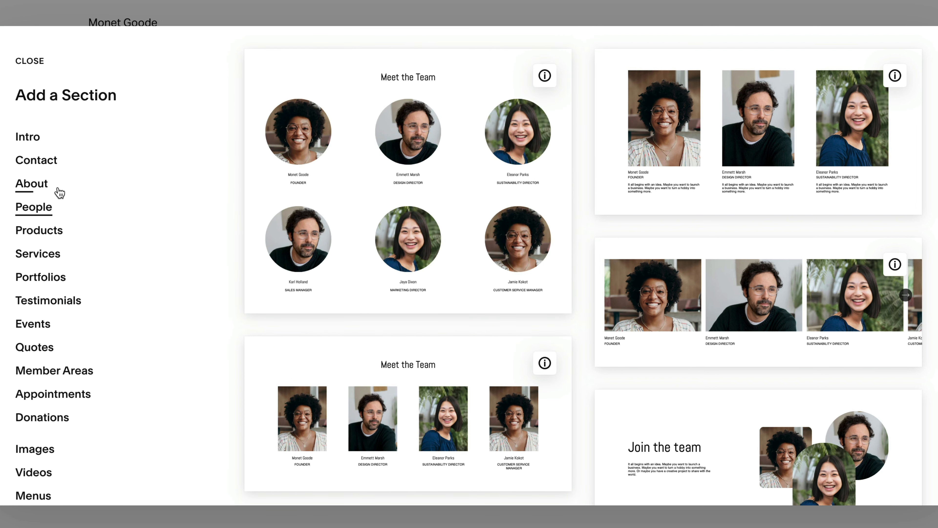
{"action": "left_click", "coordinate": [31, 183]}
{"action": "left_click", "coordinate": [450, 331]}
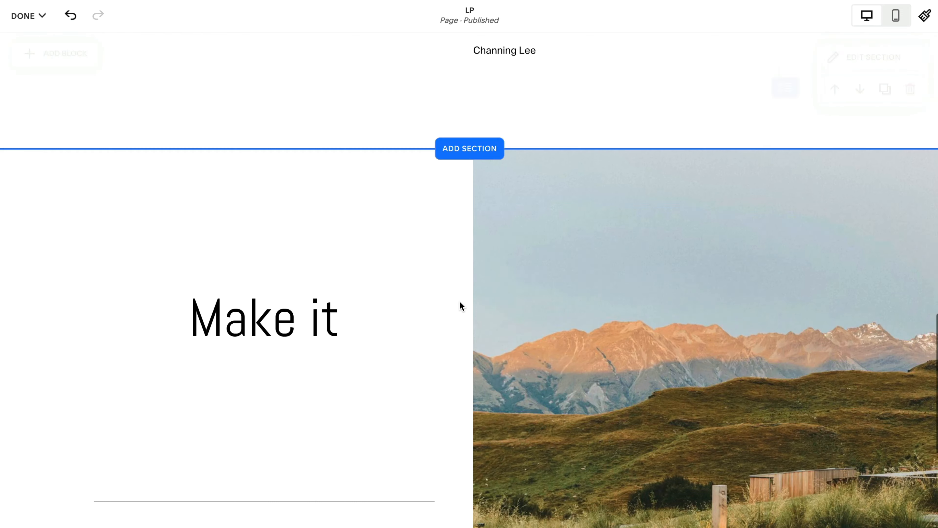
{"action": "scroll", "coordinate": [441, 302], "scroll_direction": "down", "scroll_amount": 1}
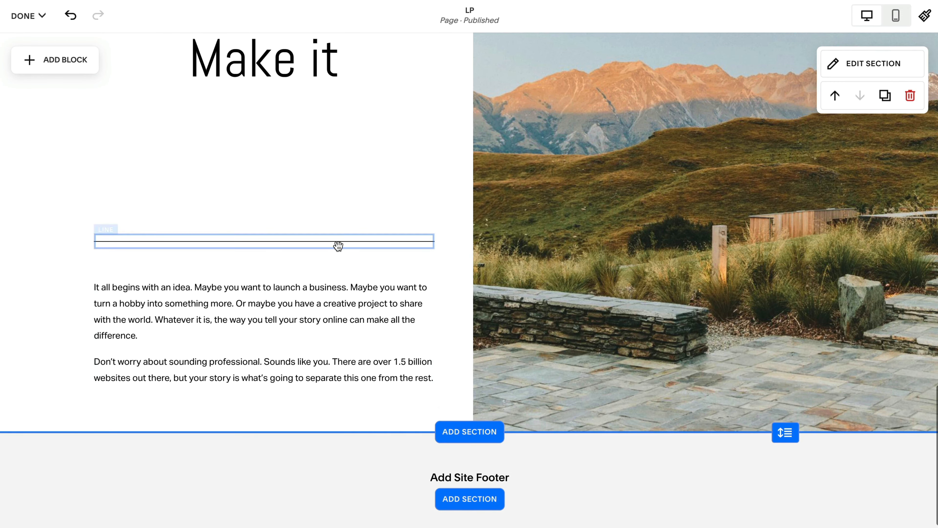
{"action": "scroll", "coordinate": [334, 251], "scroll_direction": "down", "scroll_amount": 1}
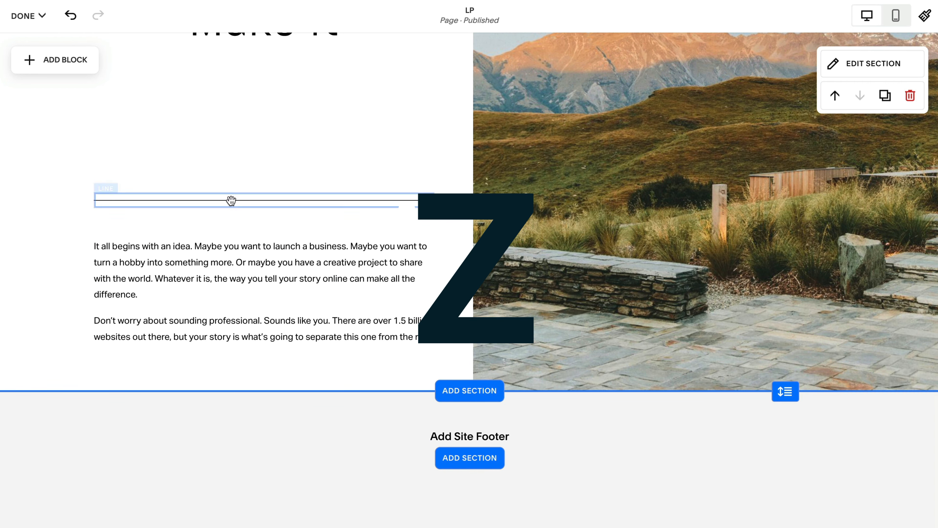
Step: Duplicate the "Make it" section twice to stack three copies on the page
{"action": "scroll", "coordinate": [206, 118], "scroll_direction": "up", "scroll_amount": 2}
{"action": "scroll", "coordinate": [649, 200], "scroll_direction": "down", "scroll_amount": 3}
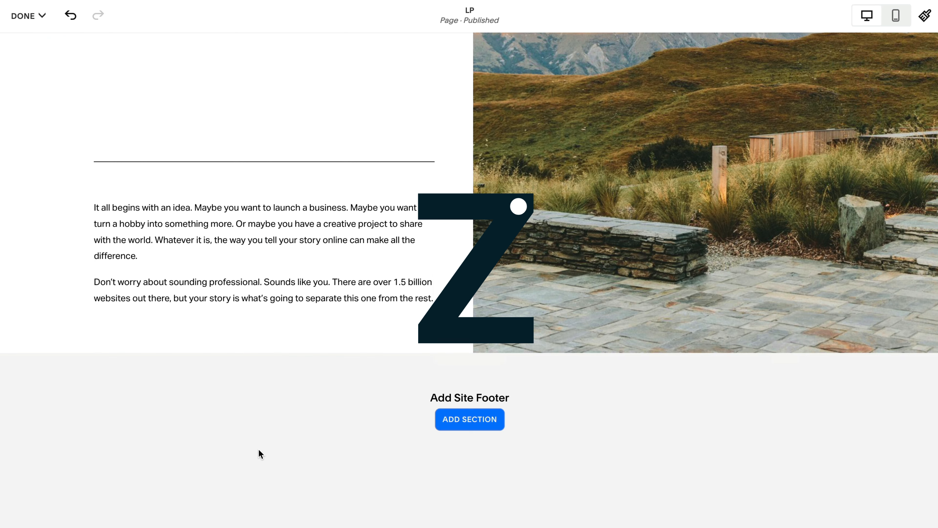
{"action": "scroll", "coordinate": [632, 293], "scroll_direction": "up", "scroll_amount": 6}
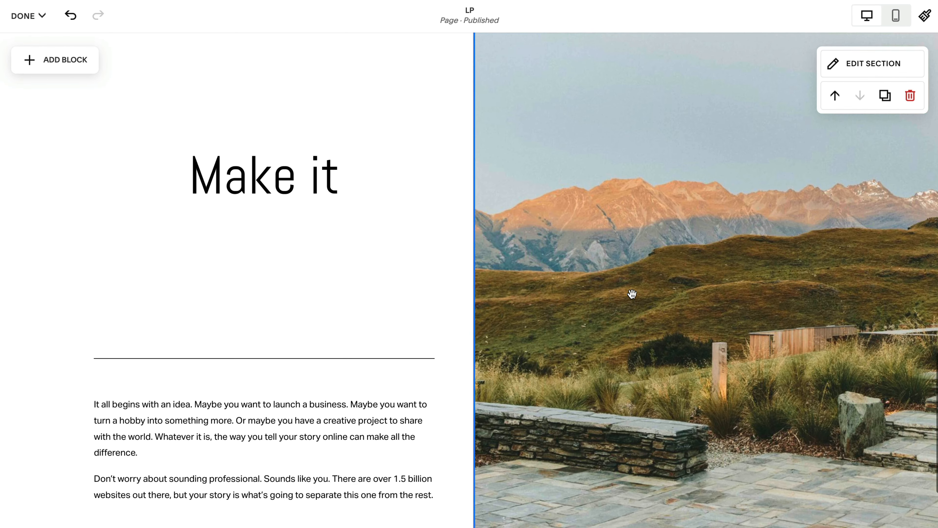
{"action": "scroll", "coordinate": [629, 293], "scroll_direction": "down", "scroll_amount": 2}
{"action": "scroll", "coordinate": [629, 293], "scroll_direction": "up", "scroll_amount": 1}
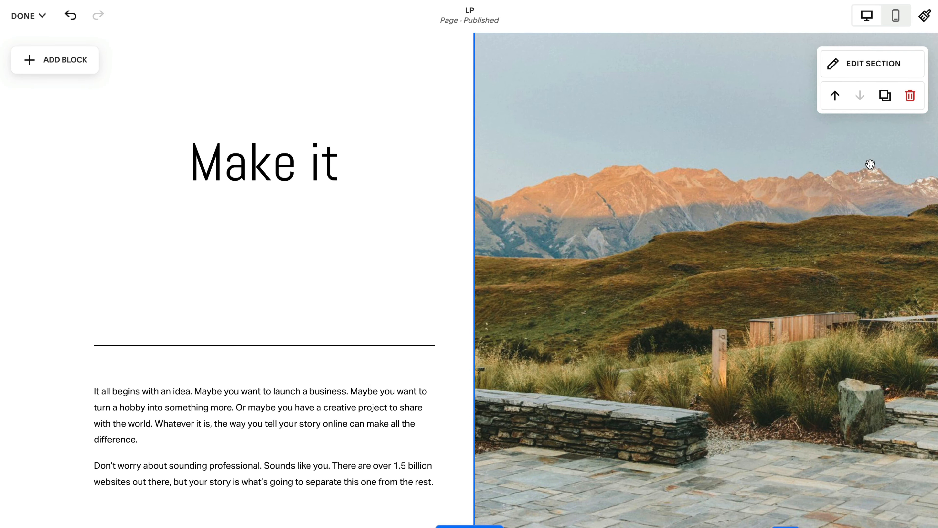
{"action": "scroll", "coordinate": [870, 164], "scroll_direction": "up", "scroll_amount": 2}
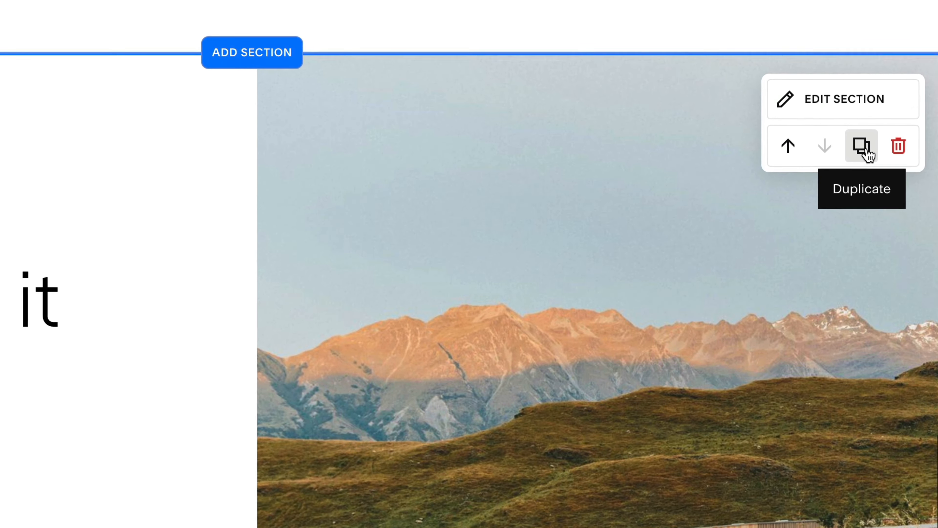
{"action": "left_click", "coordinate": [865, 152]}
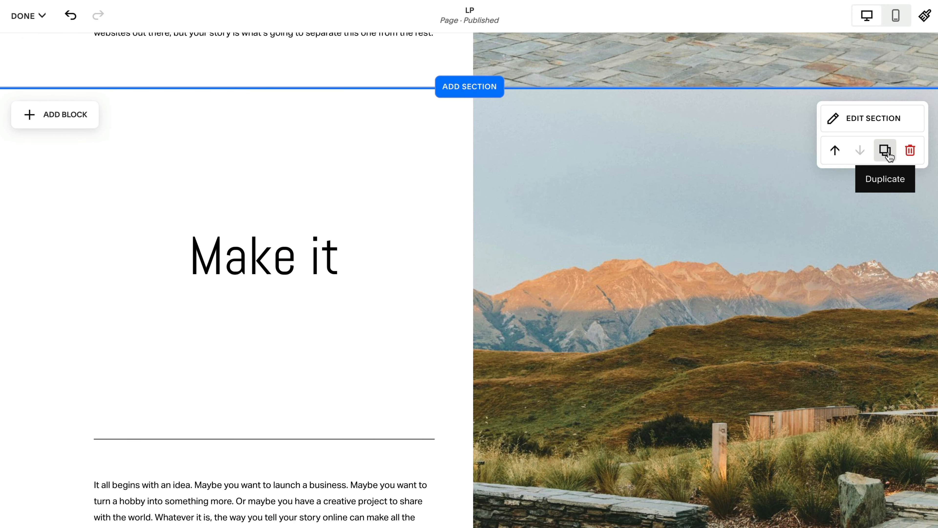
Step: Mirror the middle "Make it" section by moving its image to the left half and its heading and paragraphs to the right half
{"action": "scroll", "coordinate": [788, 203], "scroll_direction": "down", "scroll_amount": 1}
{"action": "scroll", "coordinate": [787, 204], "scroll_direction": "up", "scroll_amount": 5}
{"action": "scroll", "coordinate": [788, 203], "scroll_direction": "down", "scroll_amount": 5}
{"action": "scroll", "coordinate": [787, 203], "scroll_direction": "up", "scroll_amount": 7}
{"action": "scroll", "coordinate": [788, 204], "scroll_direction": "down", "scroll_amount": 7}
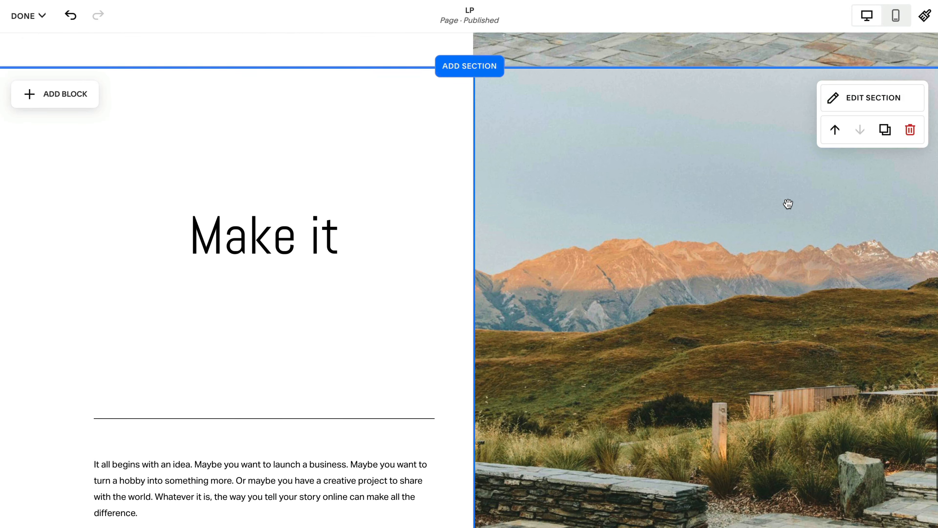
{"action": "scroll", "coordinate": [787, 203], "scroll_direction": "up", "scroll_amount": 13}
{"action": "scroll", "coordinate": [787, 205], "scroll_direction": "down", "scroll_amount": 4}
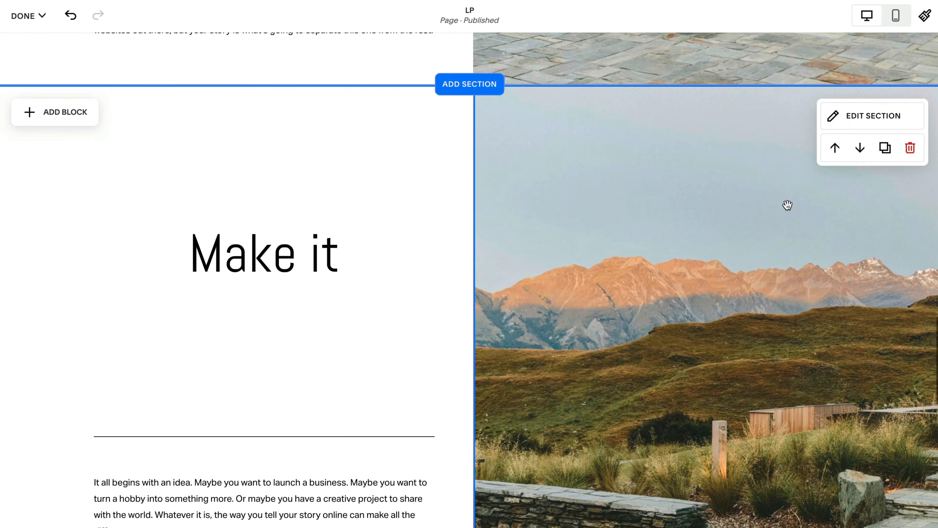
{"action": "scroll", "coordinate": [787, 205], "scroll_direction": "down", "scroll_amount": 2}
{"action": "left_click_drag", "start_coordinate": [695, 280], "coordinate": [261, 263]}
{"action": "left_click_drag", "start_coordinate": [370, 206], "coordinate": [599, 203]}
{"action": "left_click_drag", "start_coordinate": [258, 444], "coordinate": [642, 352]}
Step: Add a blank section below the last "Make it" section at the end of the page
{"action": "scroll", "coordinate": [723, 242], "scroll_direction": "down", "scroll_amount": 15}
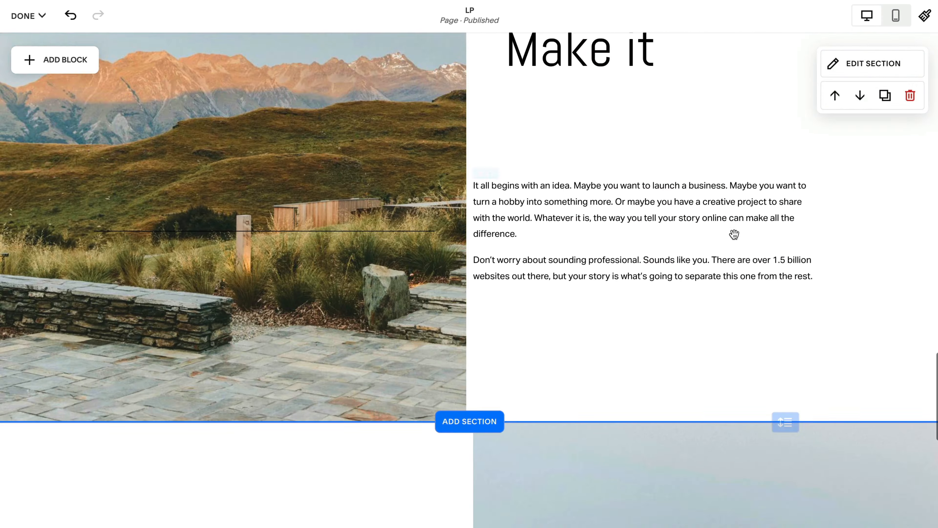
{"action": "scroll", "coordinate": [718, 247], "scroll_direction": "up", "scroll_amount": 20}
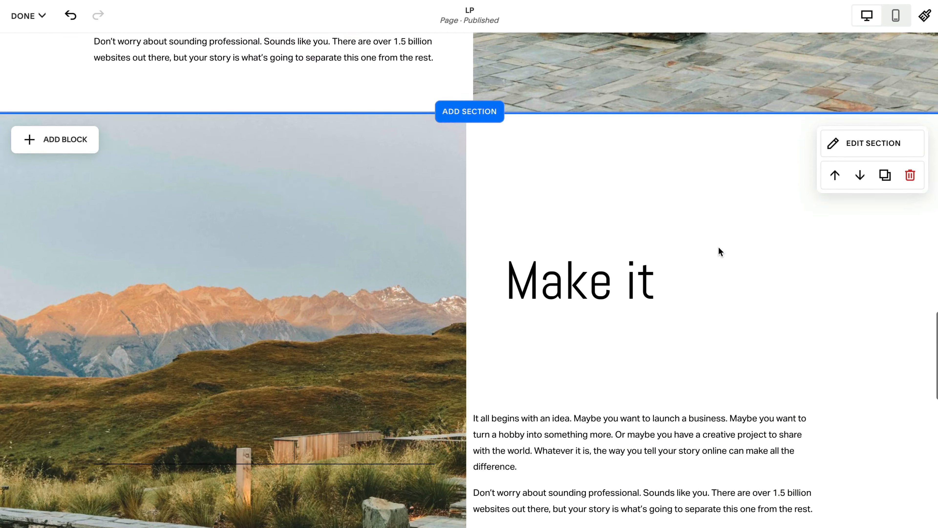
{"action": "scroll", "coordinate": [371, 196], "scroll_direction": "up", "scroll_amount": 1}
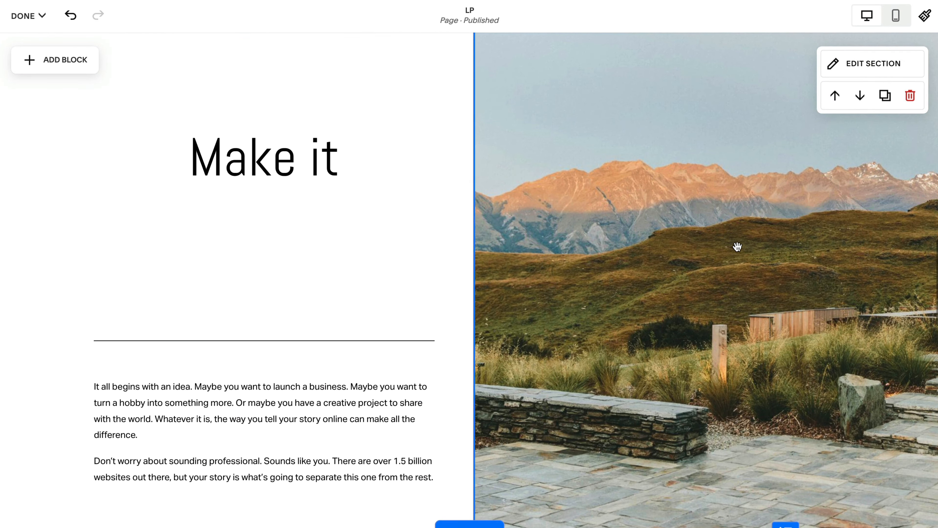
{"action": "scroll", "coordinate": [737, 247], "scroll_direction": "down", "scroll_amount": 20}
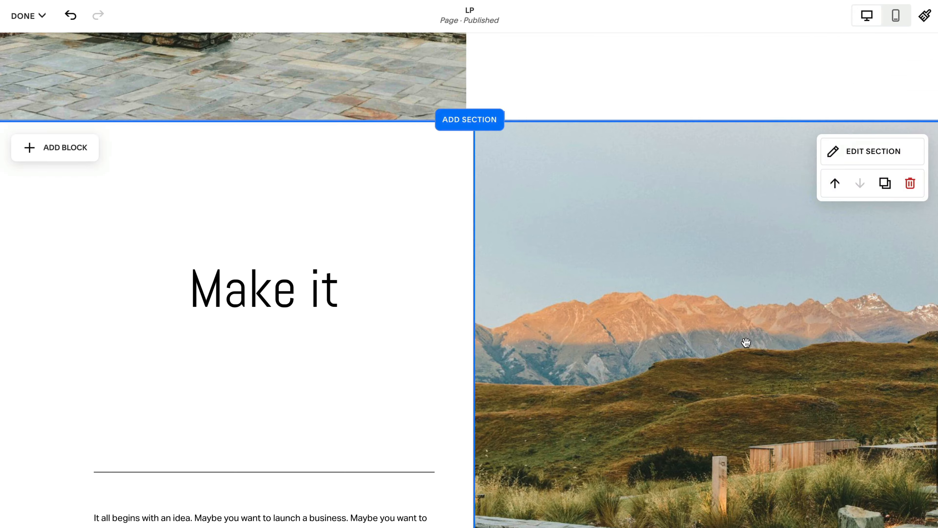
{"action": "scroll", "coordinate": [746, 342], "scroll_direction": "down", "scroll_amount": 9}
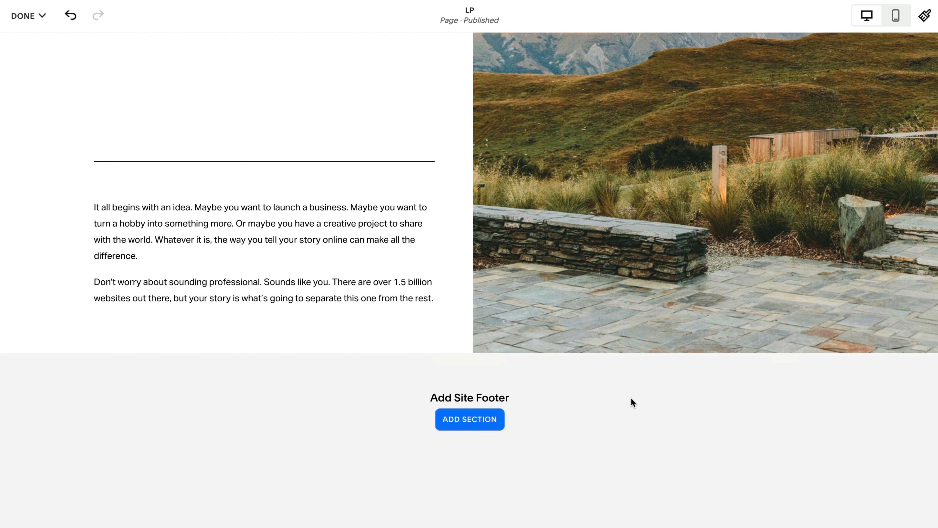
{"action": "left_click", "coordinate": [470, 405]}
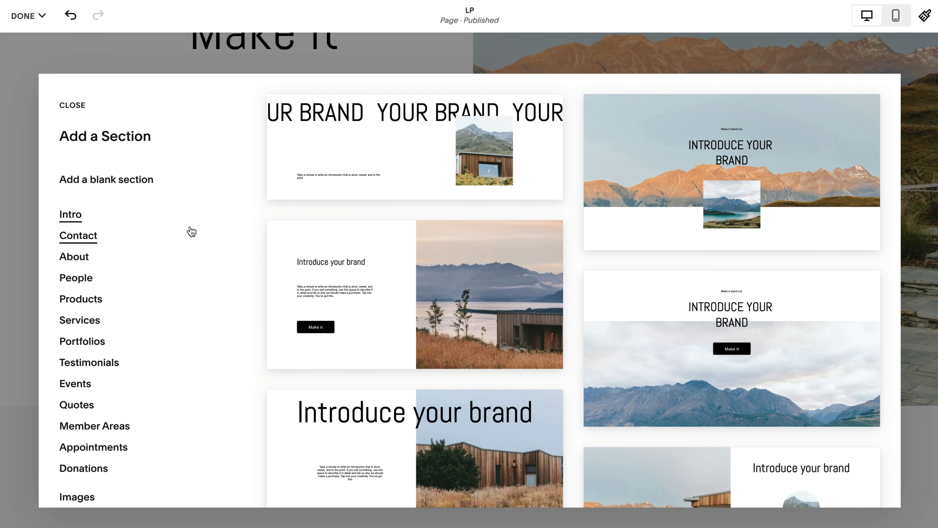
{"action": "left_click", "coordinate": [127, 183]}
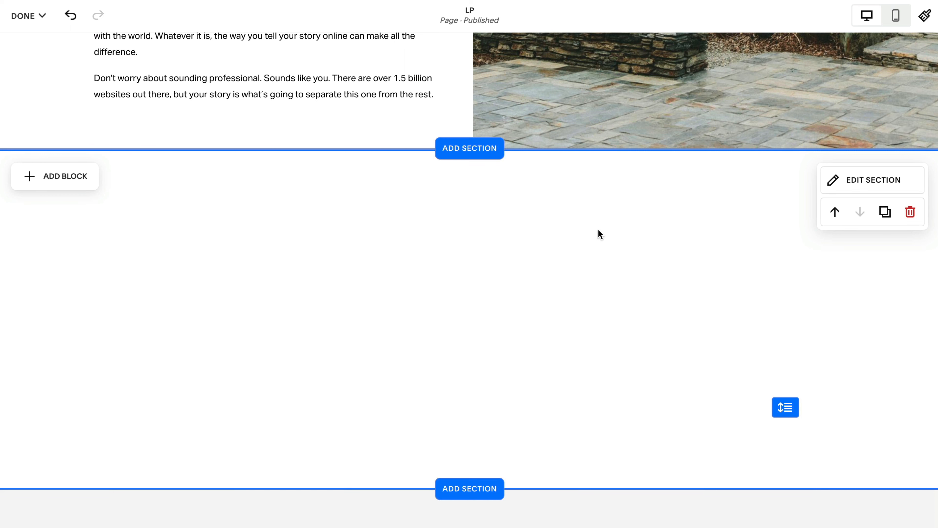
Step: Add a product block to the blank section below the last "Make it" section and place it near the section's centre
{"action": "left_click", "coordinate": [66, 177]}
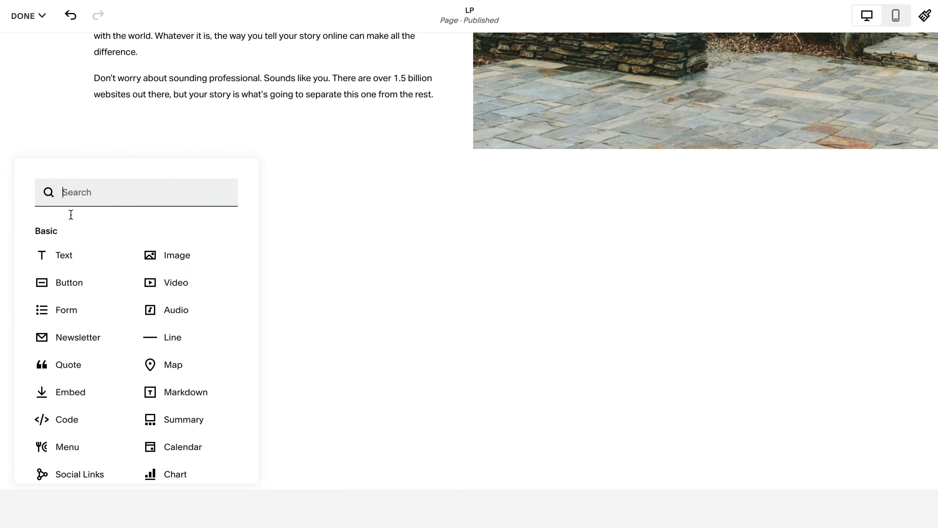
{"action": "scroll", "coordinate": [91, 288], "scroll_direction": "down", "scroll_amount": 10}
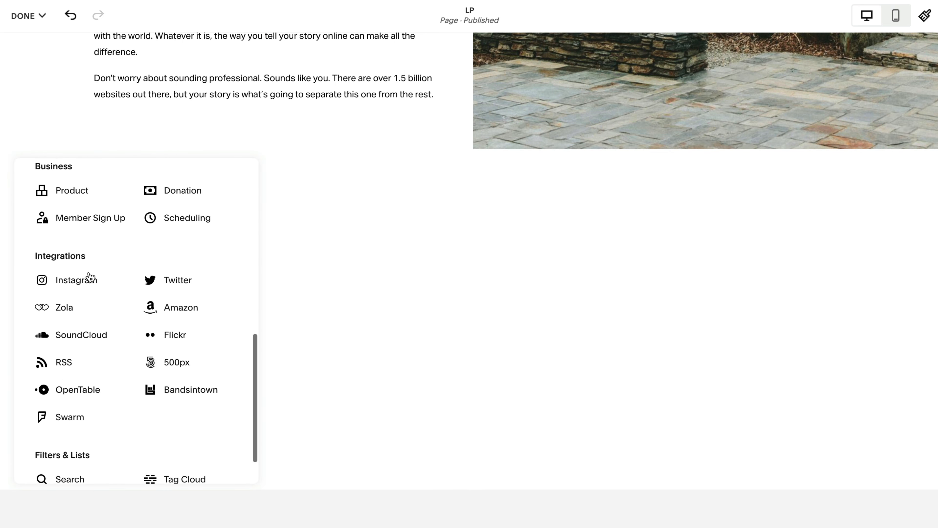
{"action": "left_click", "coordinate": [70, 196]}
{"action": "left_click_drag", "start_coordinate": [163, 303], "coordinate": [443, 286]}
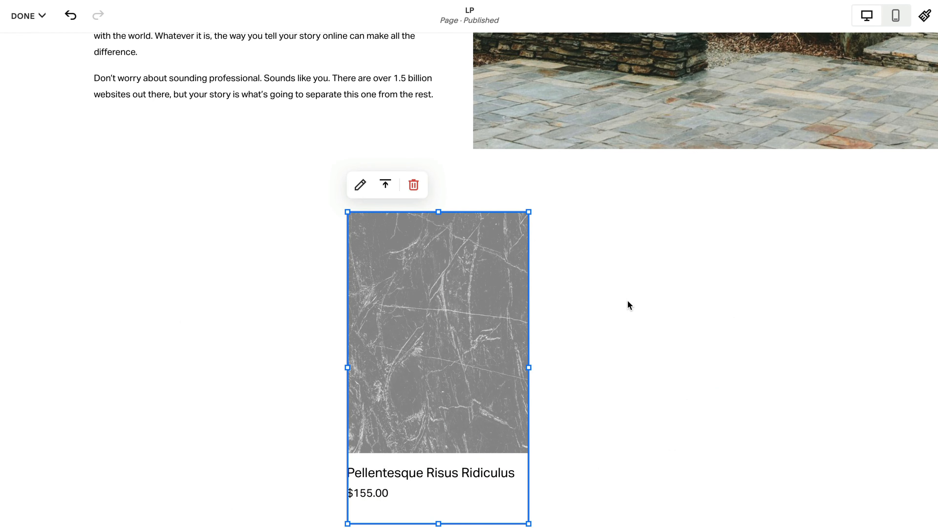
{"action": "scroll", "coordinate": [629, 304], "scroll_direction": "down", "scroll_amount": 6}
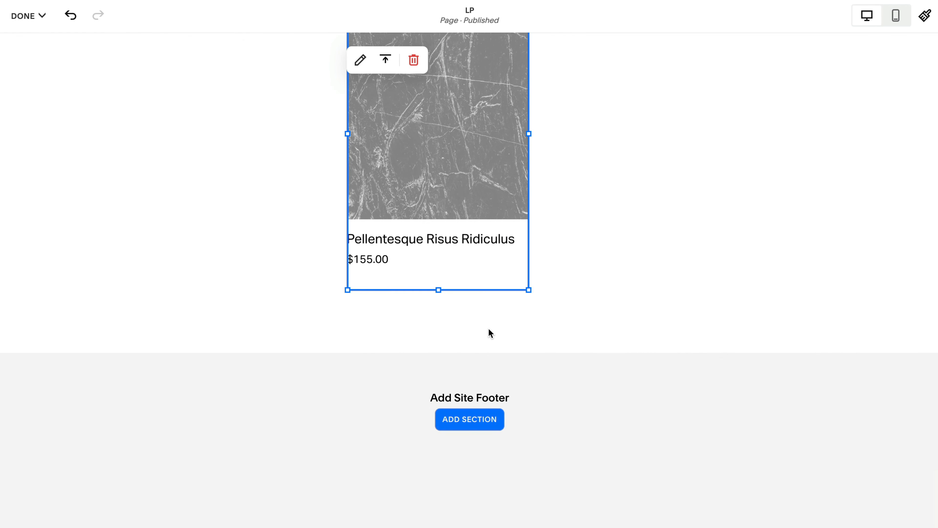
{"action": "left_click", "coordinate": [502, 329]}
Step: Add the About section with a "FAQs" heading beside a four-question accordion below the product section
{"action": "left_click", "coordinate": [470, 351]}
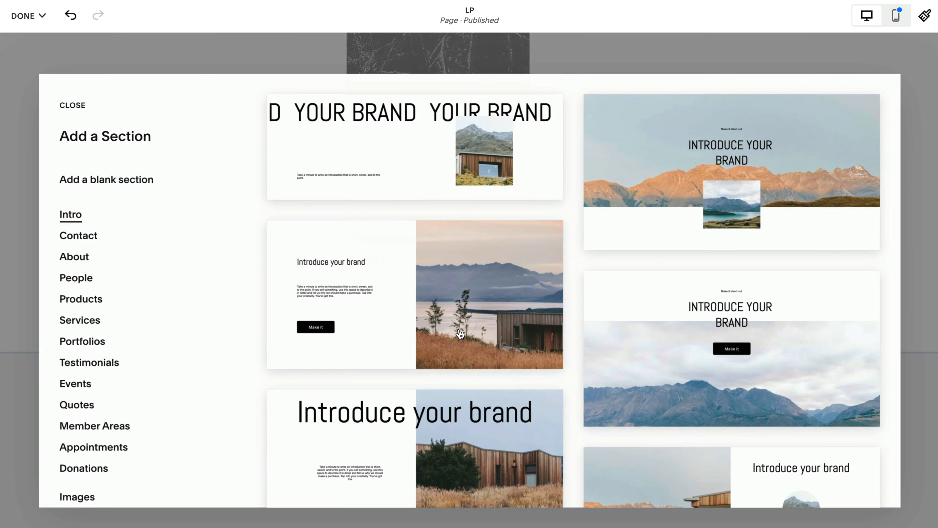
{"action": "scroll", "coordinate": [157, 307], "scroll_direction": "down", "scroll_amount": 2}
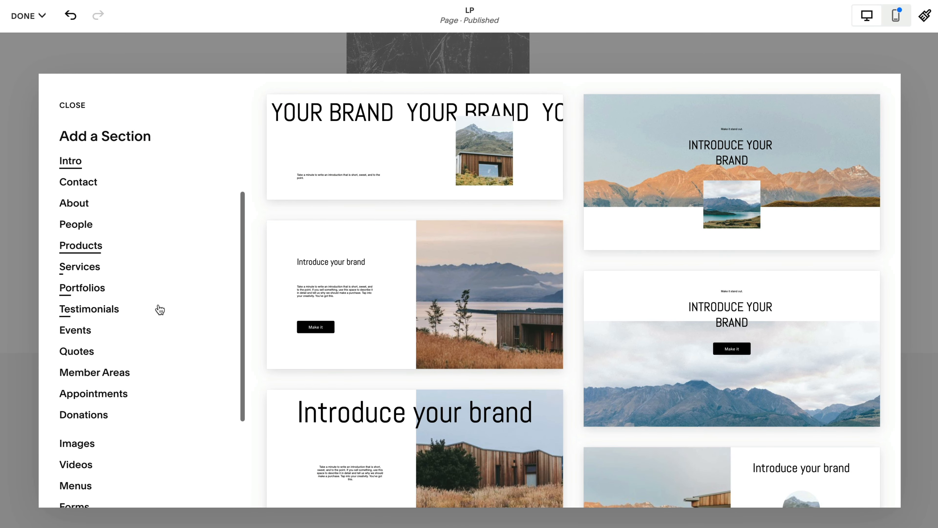
{"action": "scroll", "coordinate": [157, 308], "scroll_direction": "up", "scroll_amount": 2}
{"action": "left_click", "coordinate": [74, 256]}
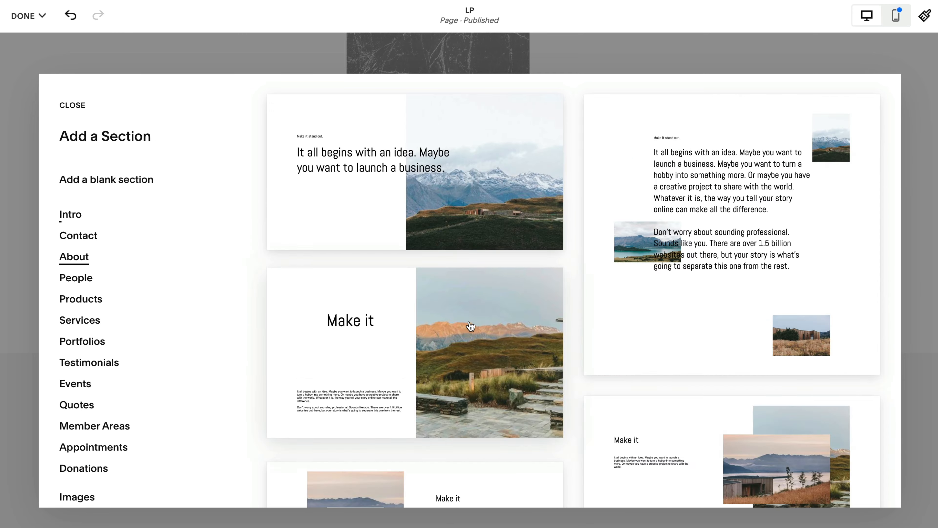
{"action": "scroll", "coordinate": [462, 322], "scroll_direction": "down", "scroll_amount": 10}
{"action": "scroll", "coordinate": [468, 325], "scroll_direction": "down", "scroll_amount": 2}
{"action": "scroll", "coordinate": [468, 325], "scroll_direction": "up", "scroll_amount": 1}
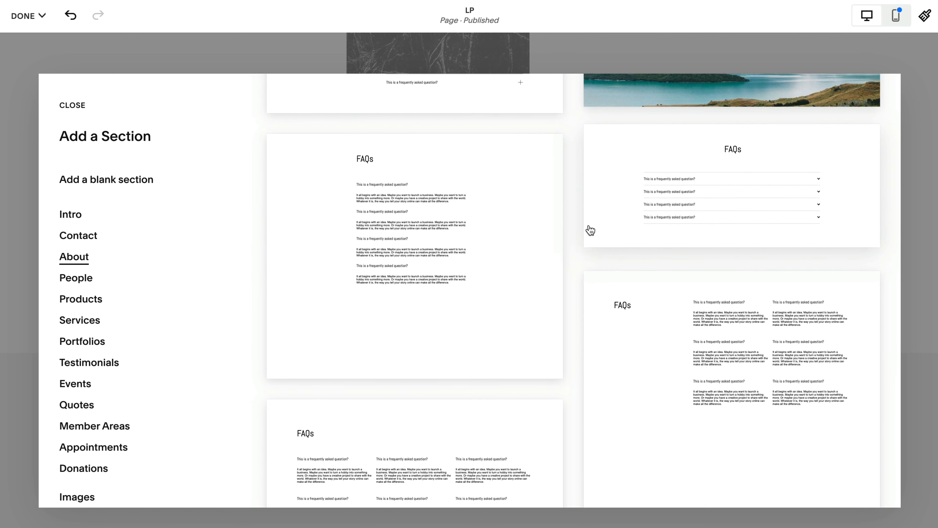
{"action": "scroll", "coordinate": [521, 237], "scroll_direction": "down", "scroll_amount": 2}
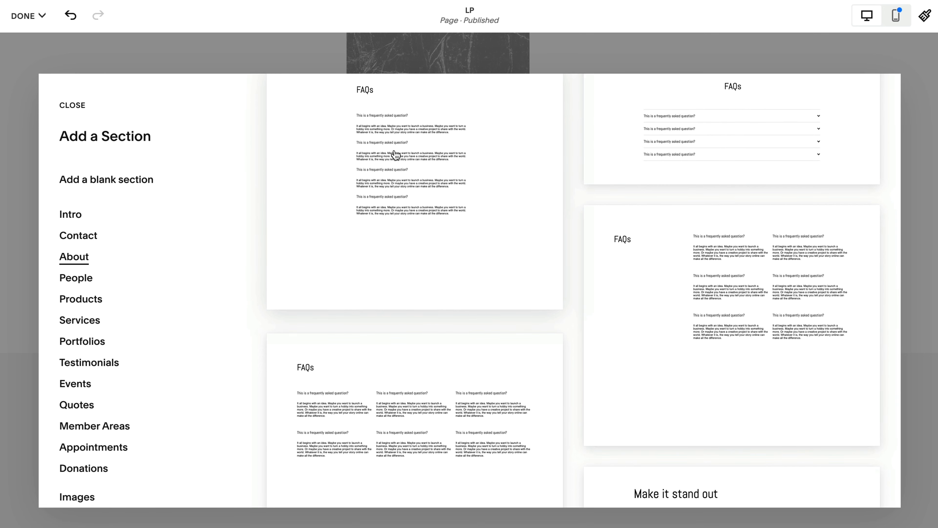
{"action": "scroll", "coordinate": [492, 312], "scroll_direction": "down", "scroll_amount": 4}
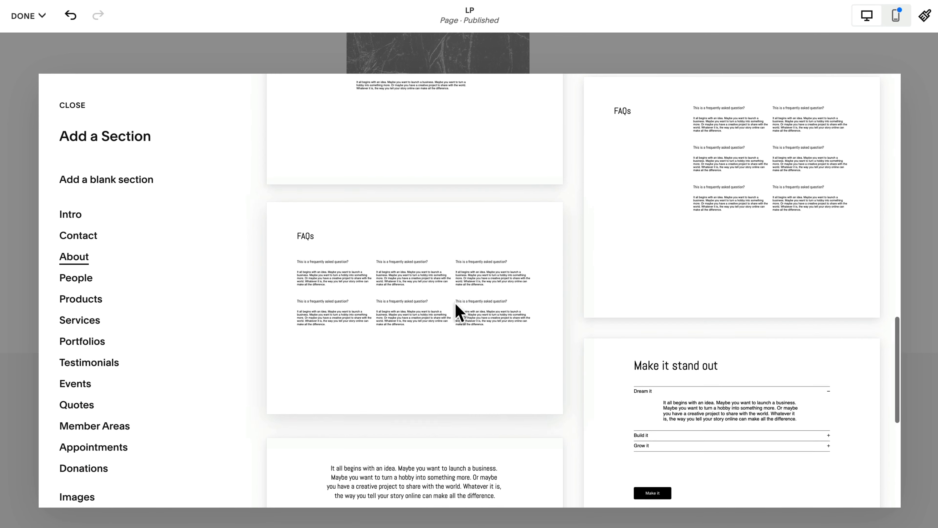
{"action": "scroll", "coordinate": [458, 310], "scroll_direction": "down", "scroll_amount": 5}
{"action": "scroll", "coordinate": [494, 310], "scroll_direction": "up", "scroll_amount": 10}
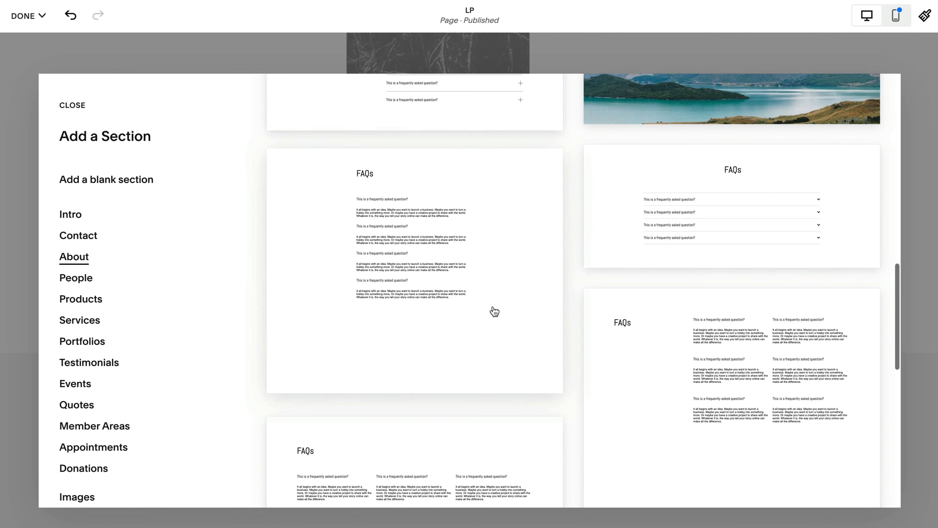
{"action": "left_click", "coordinate": [414, 317]}
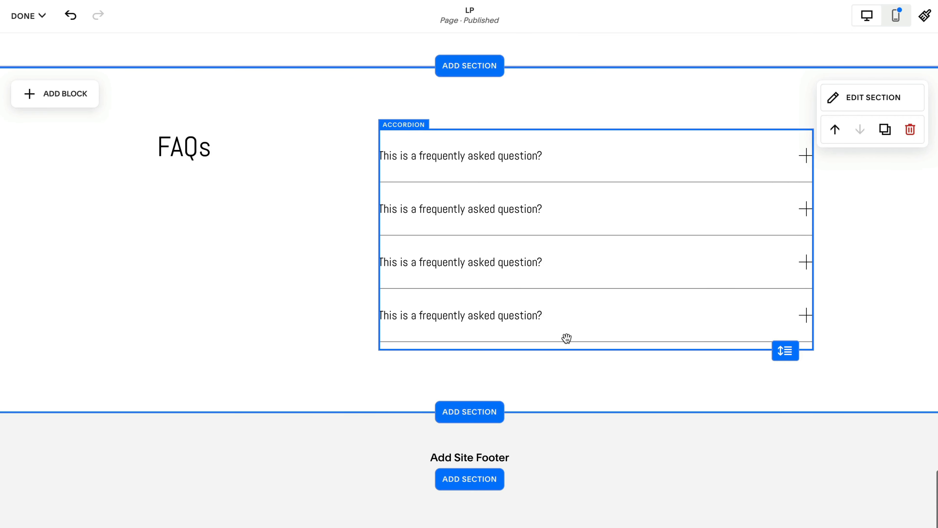
Step: Add the site footer with title and contact details opposite Hours and Follow columns, and save the page
{"action": "scroll", "coordinate": [328, 270], "scroll_direction": "down", "scroll_amount": 2}
{"action": "left_click", "coordinate": [470, 421]}
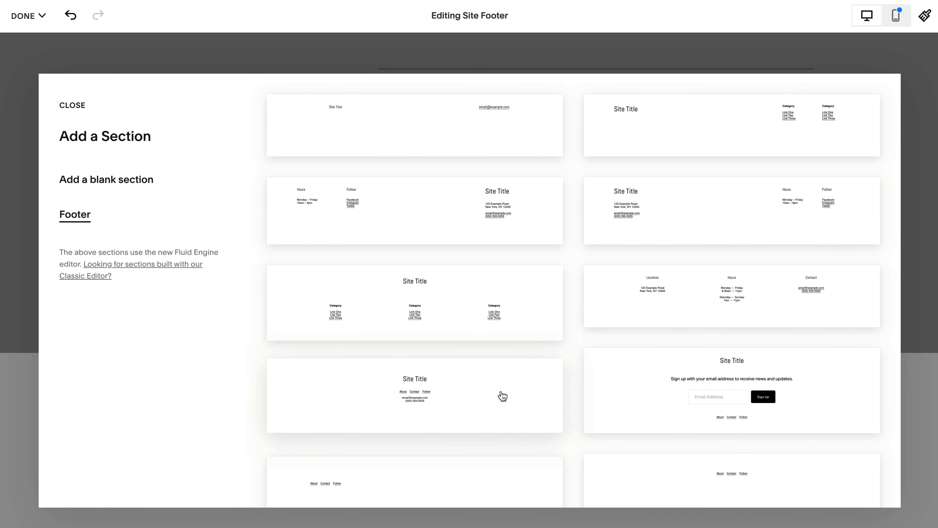
{"action": "left_click", "coordinate": [702, 213]}
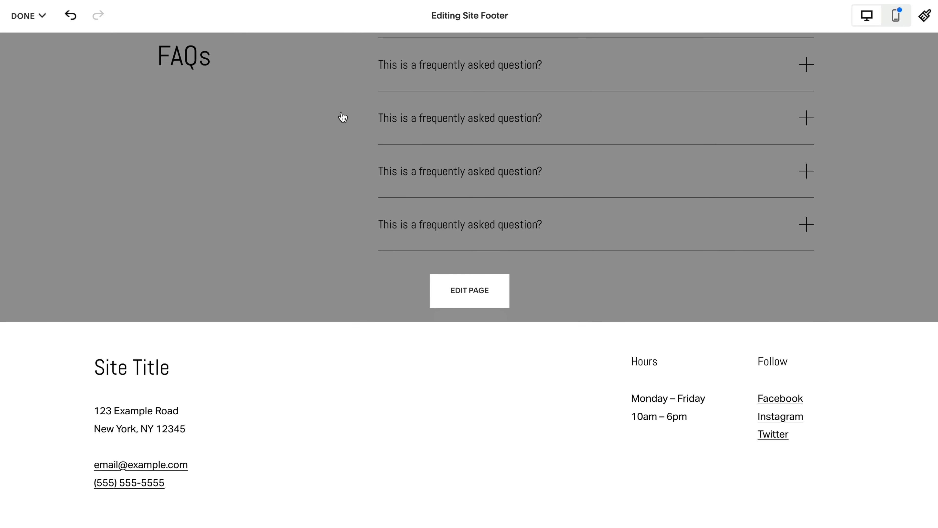
{"action": "left_click", "coordinate": [41, 18]}
{"action": "left_click", "coordinate": [26, 54]}
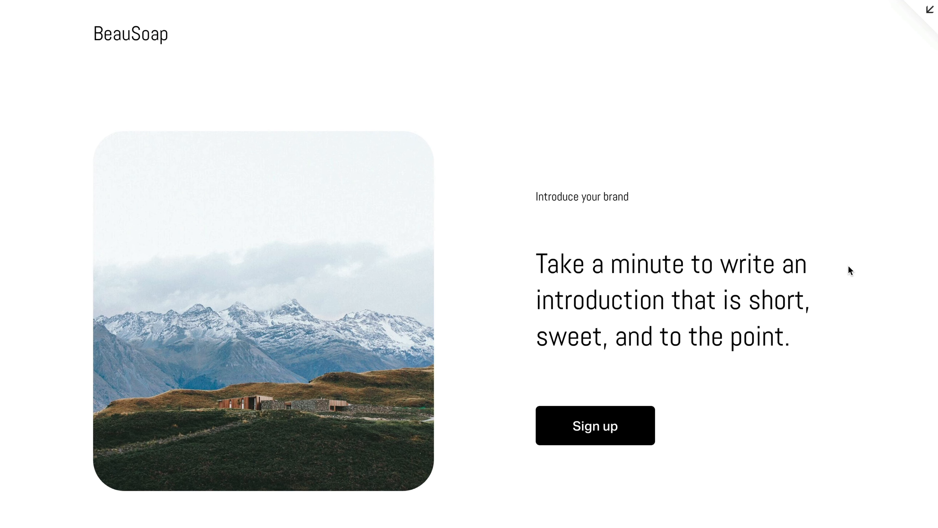
Step: Review the full page preview from the intro through the testimonials, "Make it" sections, product and FAQs to the footer
{"action": "scroll", "coordinate": [848, 266], "scroll_direction": "down", "scroll_amount": 4}
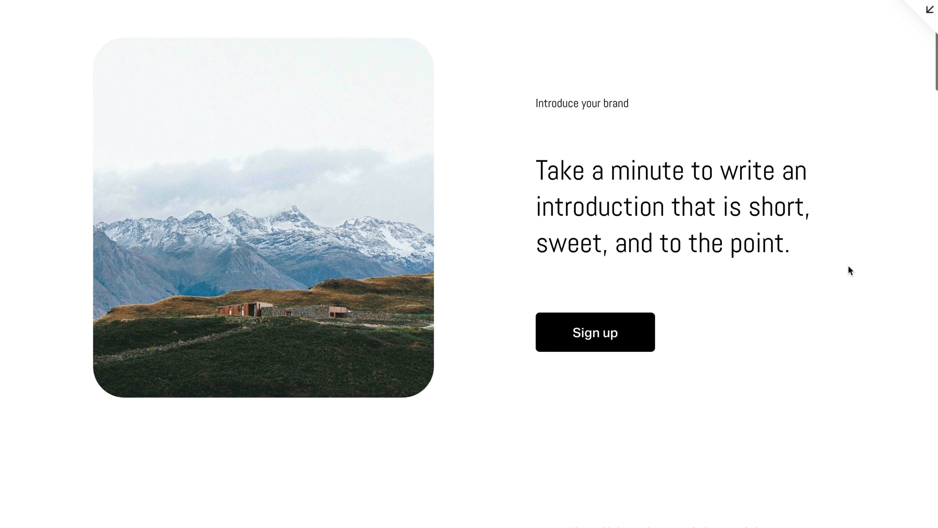
{"action": "scroll", "coordinate": [848, 265], "scroll_direction": "down", "scroll_amount": 10}
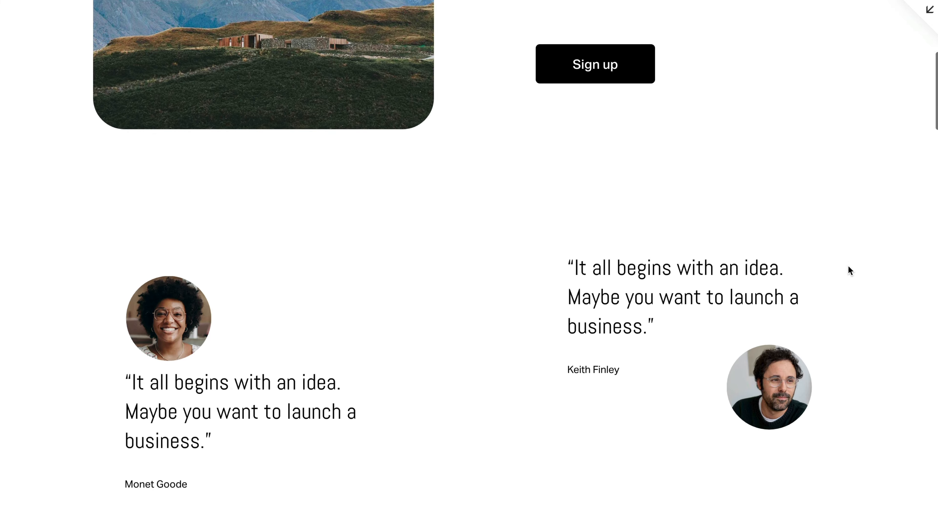
{"action": "scroll", "coordinate": [848, 265], "scroll_direction": "down", "scroll_amount": 2}
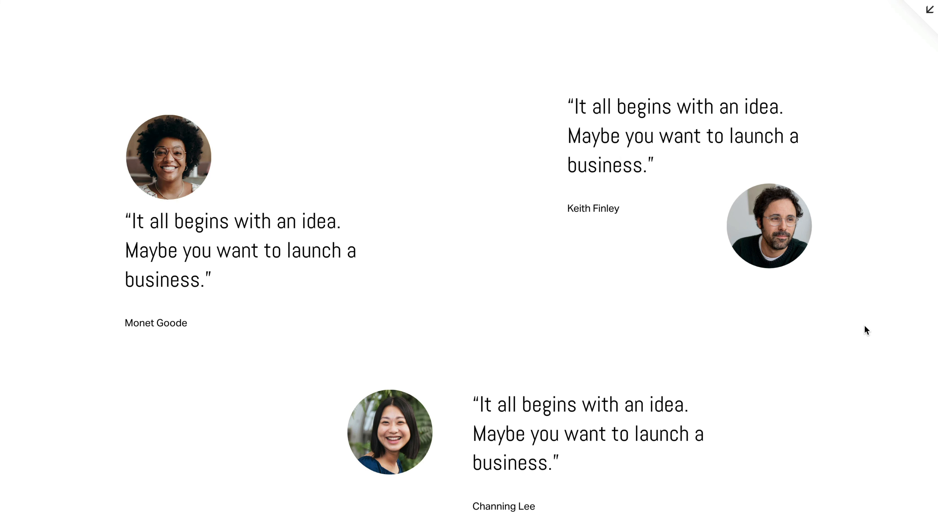
{"action": "scroll", "coordinate": [865, 326], "scroll_direction": "down", "scroll_amount": 8}
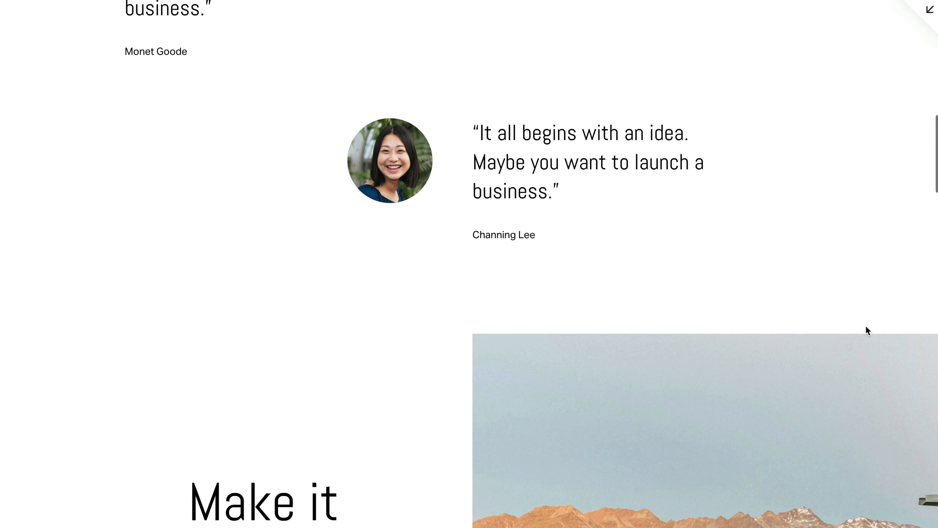
{"action": "scroll", "coordinate": [864, 326], "scroll_direction": "down", "scroll_amount": 9}
{"action": "scroll", "coordinate": [595, 252], "scroll_direction": "down", "scroll_amount": 3}
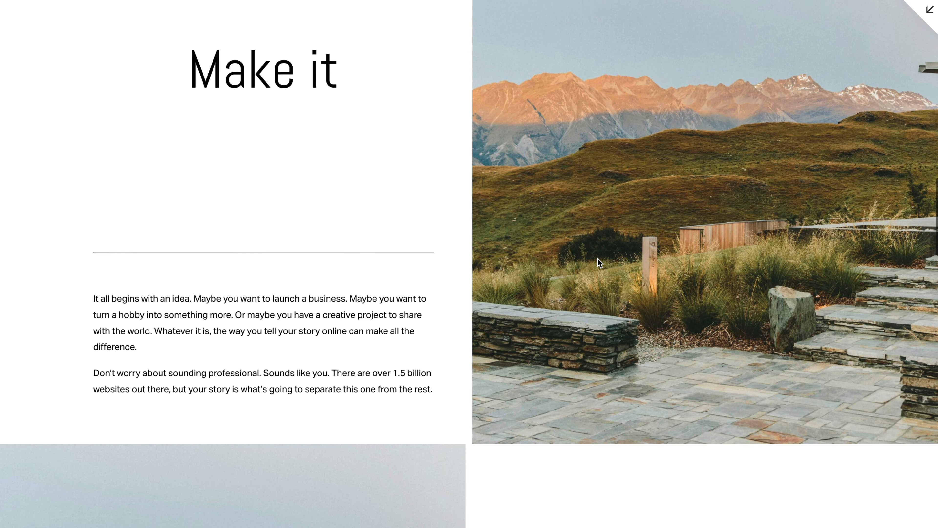
{"action": "scroll", "coordinate": [704, 264], "scroll_direction": "down", "scroll_amount": 8}
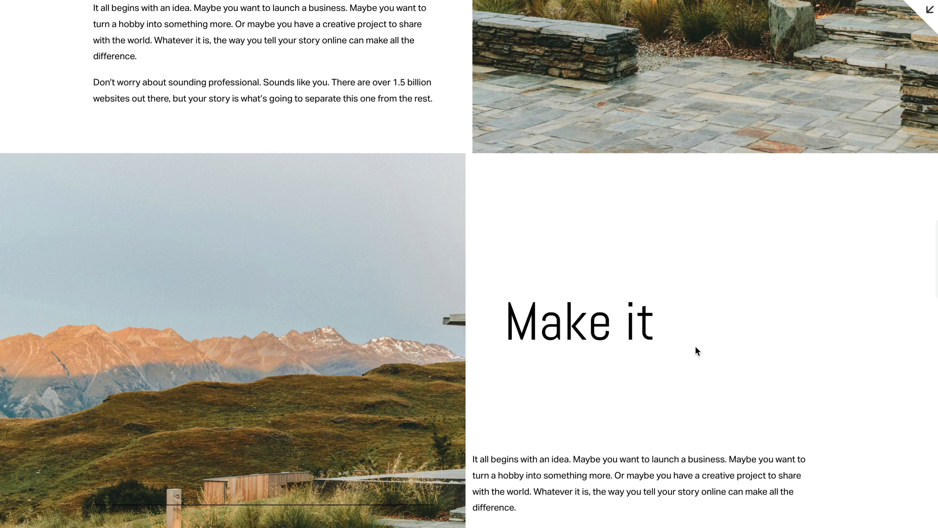
{"action": "scroll", "coordinate": [695, 347], "scroll_direction": "down", "scroll_amount": 20}
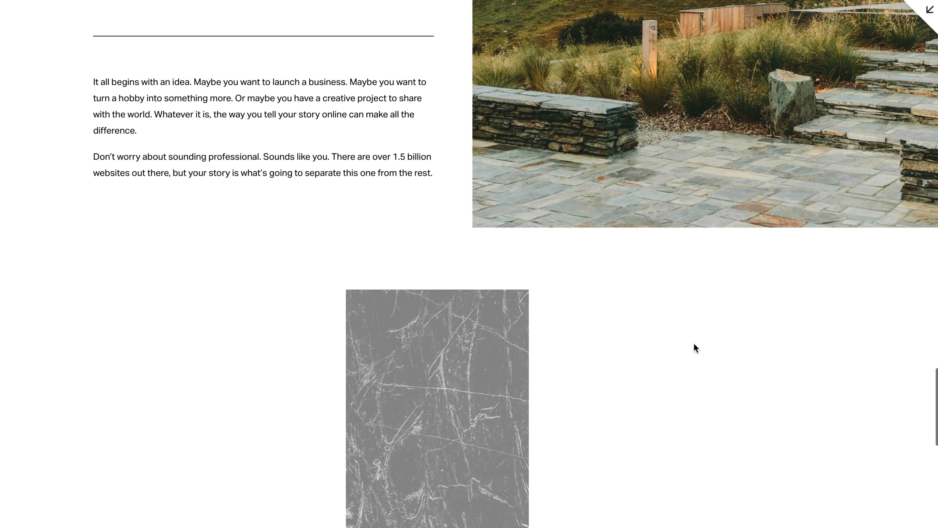
{"action": "scroll", "coordinate": [693, 347], "scroll_direction": "down", "scroll_amount": 5}
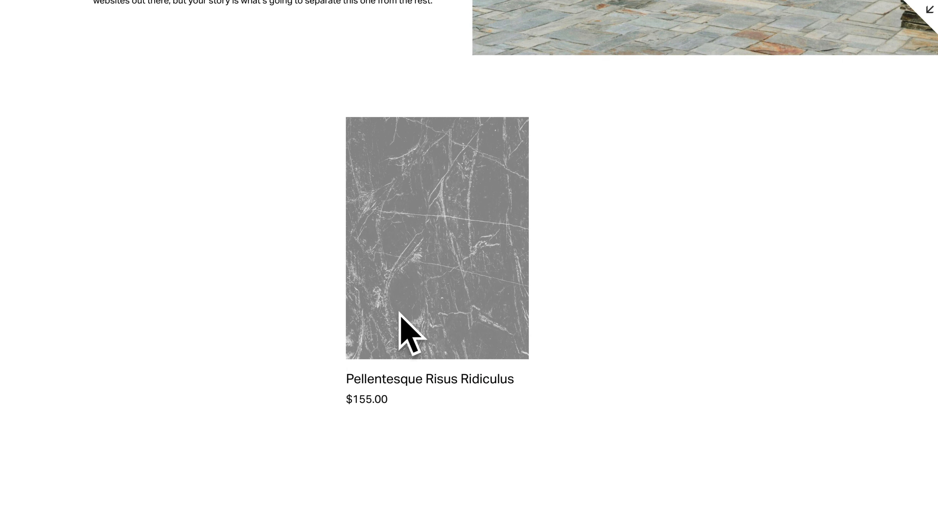
{"action": "scroll", "coordinate": [722, 266], "scroll_direction": "down", "scroll_amount": 11}
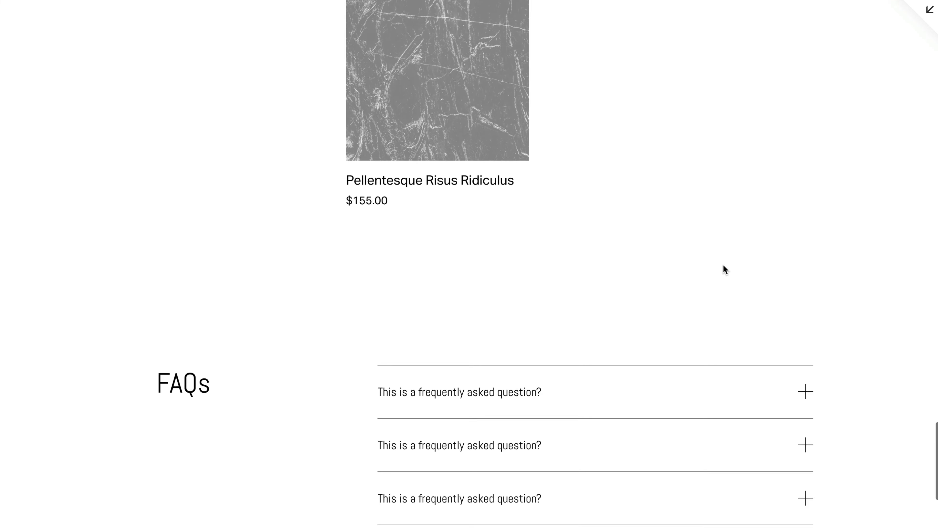
{"action": "scroll", "coordinate": [854, 221], "scroll_direction": "down", "scroll_amount": 4}
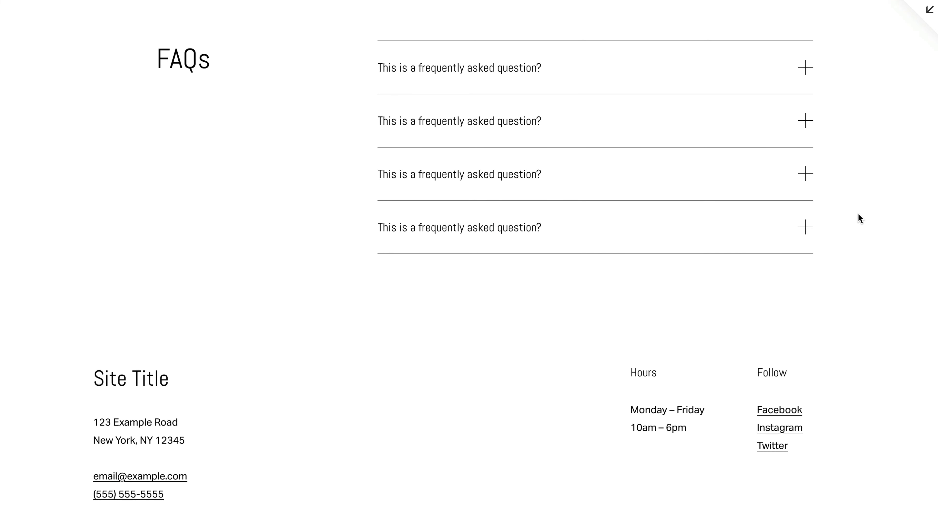
{"action": "scroll", "coordinate": [859, 213], "scroll_direction": "up", "scroll_amount": 20}
{"action": "scroll", "coordinate": [813, 184], "scroll_direction": "up", "scroll_amount": 15}
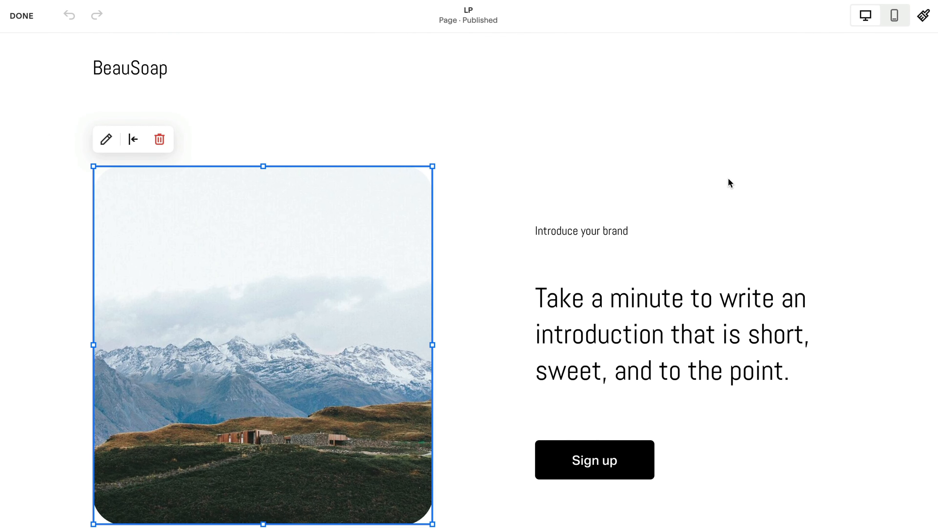
{"action": "scroll", "coordinate": [730, 183], "scroll_direction": "down", "scroll_amount": 1}
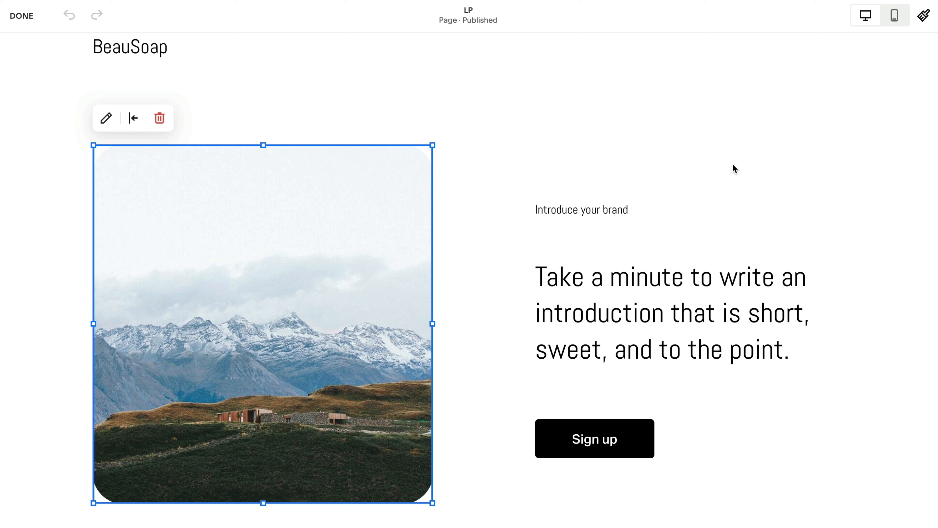
{"action": "scroll", "coordinate": [539, 158], "scroll_direction": "down", "scroll_amount": 1}
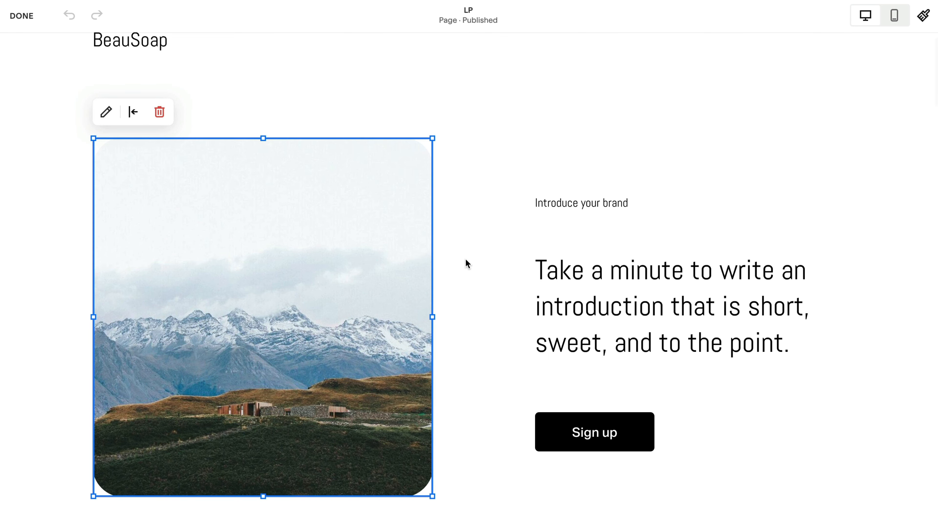
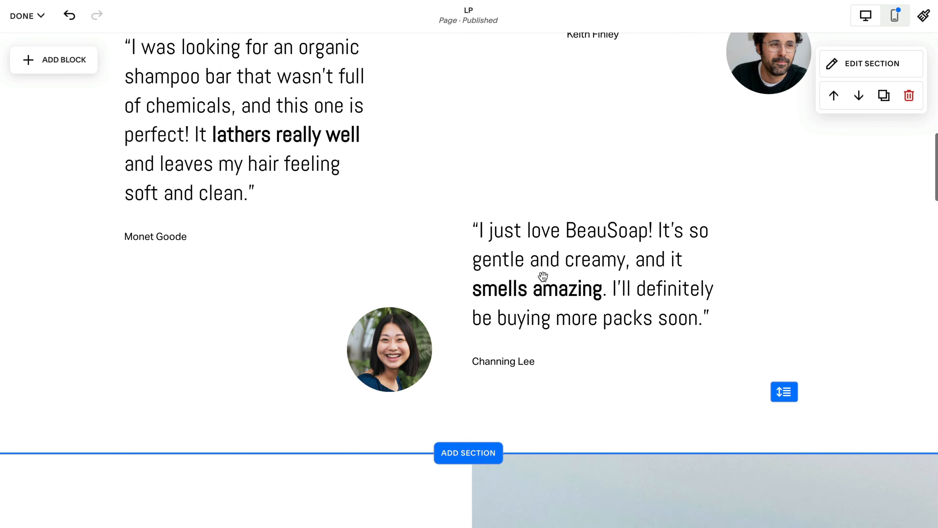
Step: Change the first "Make it" heading to "Home Spa", enlarging it and moving it higher within its section
{"action": "scroll", "coordinate": [650, 260], "scroll_direction": "up", "scroll_amount": 5}
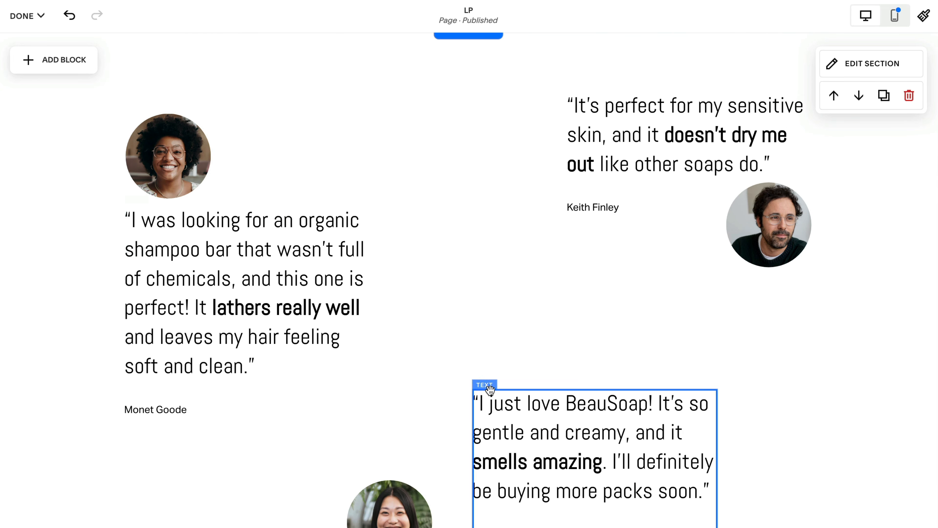
{"action": "scroll", "coordinate": [554, 425], "scroll_direction": "down", "scroll_amount": 1}
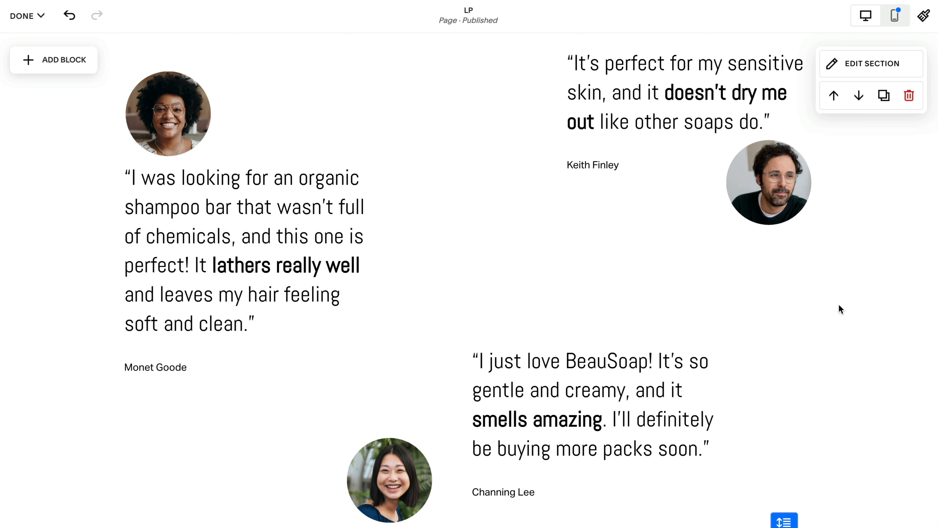
{"action": "scroll", "coordinate": [839, 308], "scroll_direction": "down", "scroll_amount": 1}
{"action": "scroll", "coordinate": [839, 310], "scroll_direction": "up", "scroll_amount": 1}
{"action": "scroll", "coordinate": [839, 306], "scroll_direction": "down", "scroll_amount": 4}
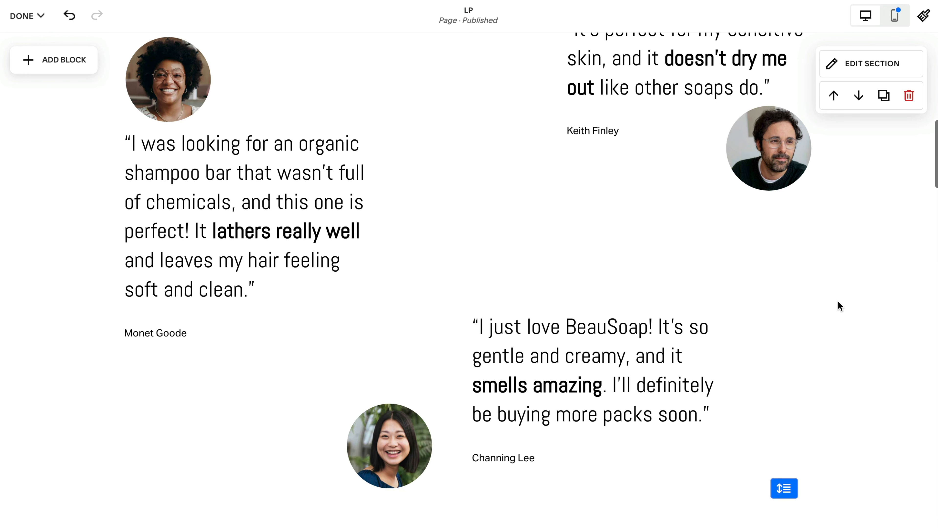
{"action": "scroll", "coordinate": [840, 305], "scroll_direction": "down", "scroll_amount": 10}
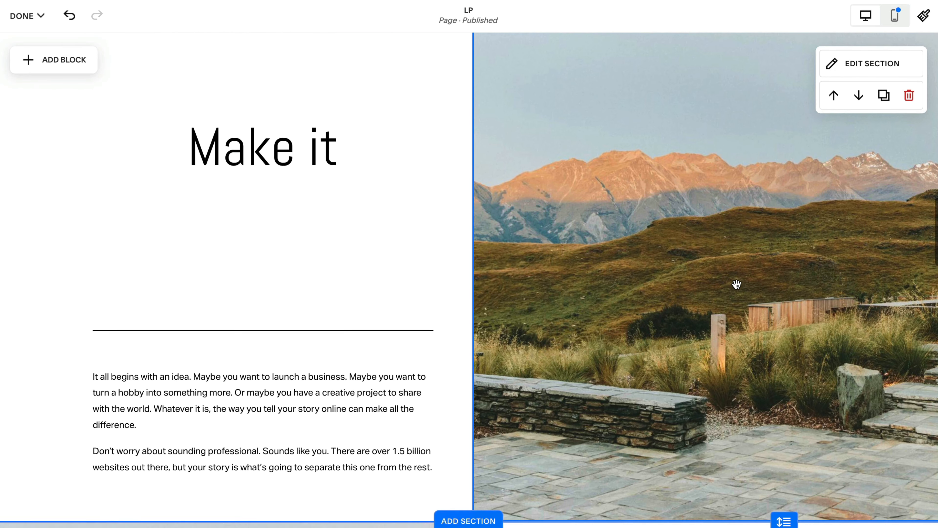
{"action": "scroll", "coordinate": [736, 282], "scroll_direction": "up", "scroll_amount": 2}
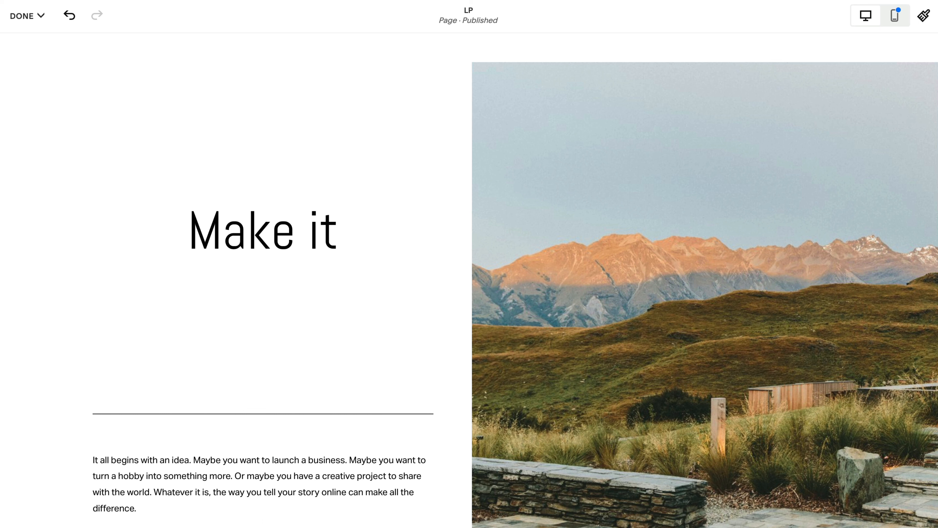
{"action": "triple_click", "coordinate": [249, 239]}
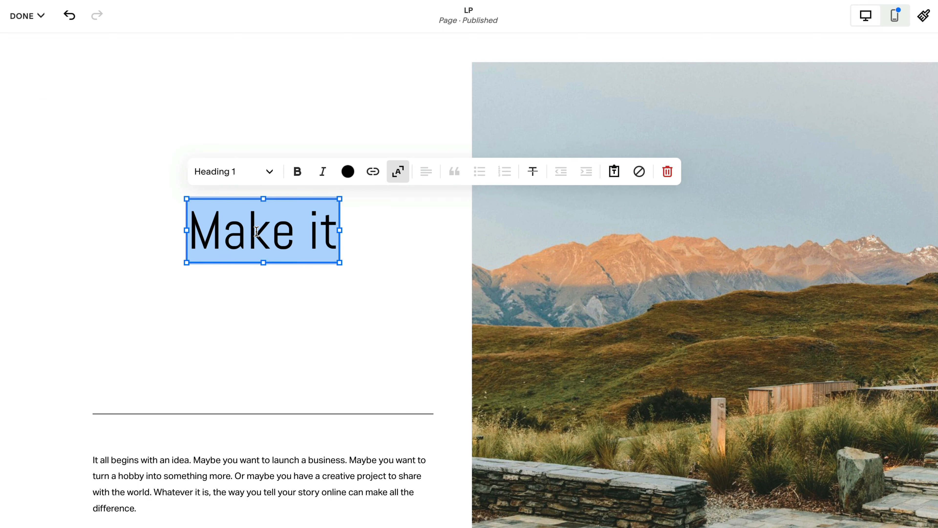
{"action": "type", "text": "Home Spa"}
{"action": "left_click_drag", "start_coordinate": [339, 240], "coordinate": [414, 291]}
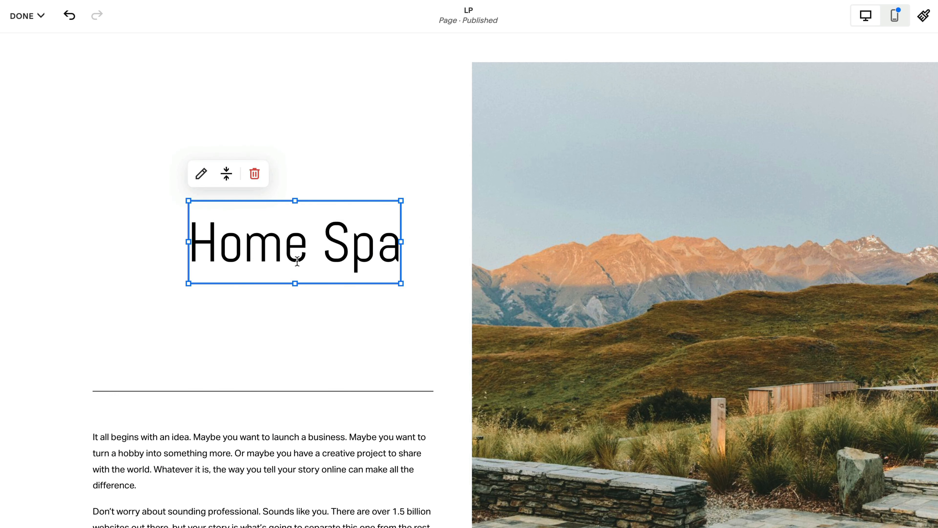
{"action": "left_click_drag", "start_coordinate": [314, 234], "coordinate": [300, 168]}
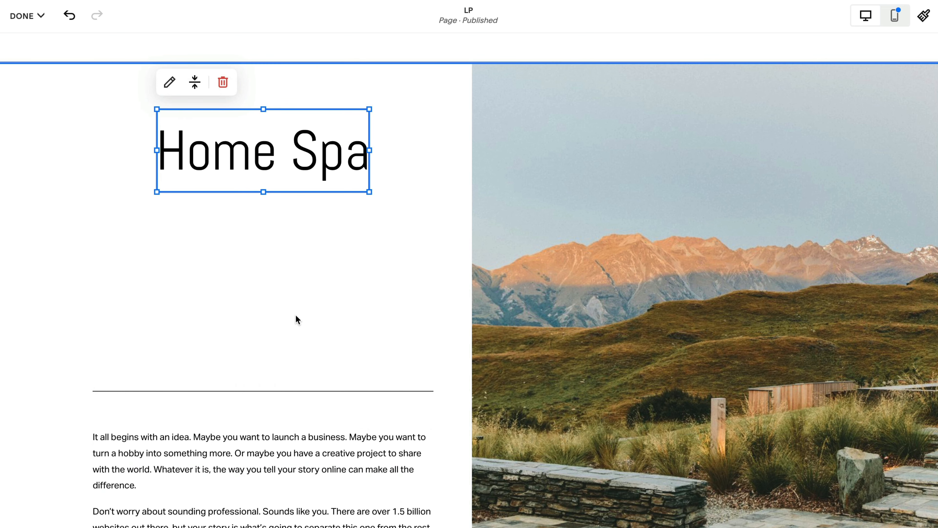
Step: Delete the divider line and placeholder paragraph below the "Home Spa" heading, and shift the heading slightly left
{"action": "scroll", "coordinate": [326, 301], "scroll_direction": "down", "scroll_amount": 2}
{"action": "scroll", "coordinate": [326, 301], "scroll_direction": "up", "scroll_amount": 1}
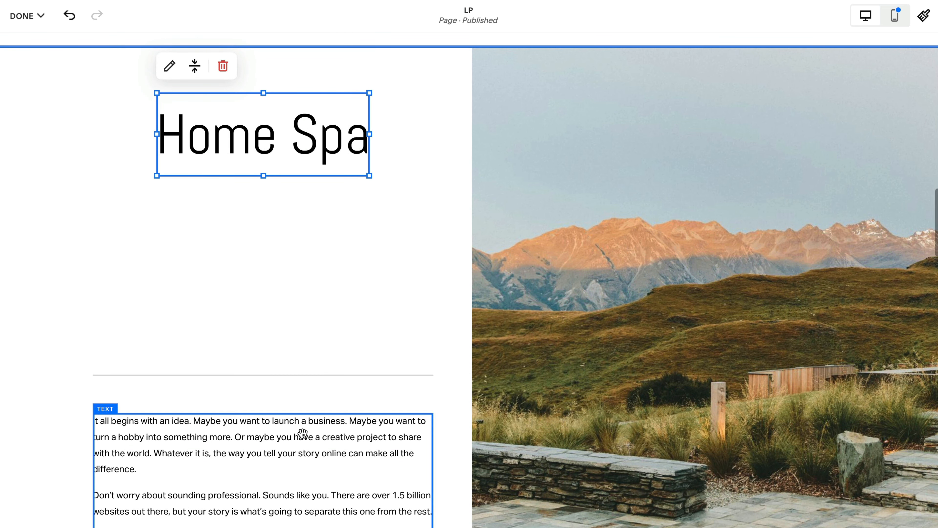
{"action": "left_click", "coordinate": [317, 436]}
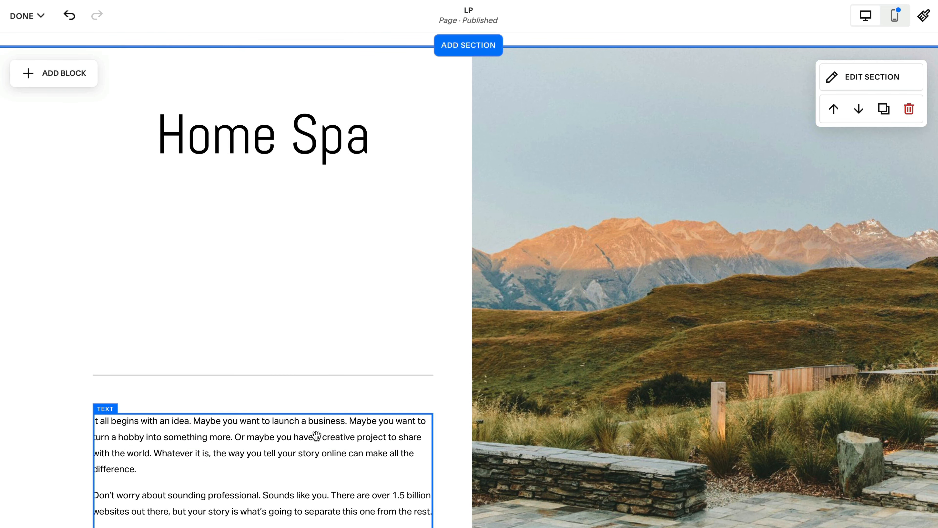
{"action": "left_click", "coordinate": [211, 375]}
{"action": "key", "text": "Delete"}
{"action": "left_click", "coordinate": [250, 420]}
{"action": "key", "text": "Delete"}
{"action": "scroll", "coordinate": [243, 340], "scroll_direction": "down", "scroll_amount": 5}
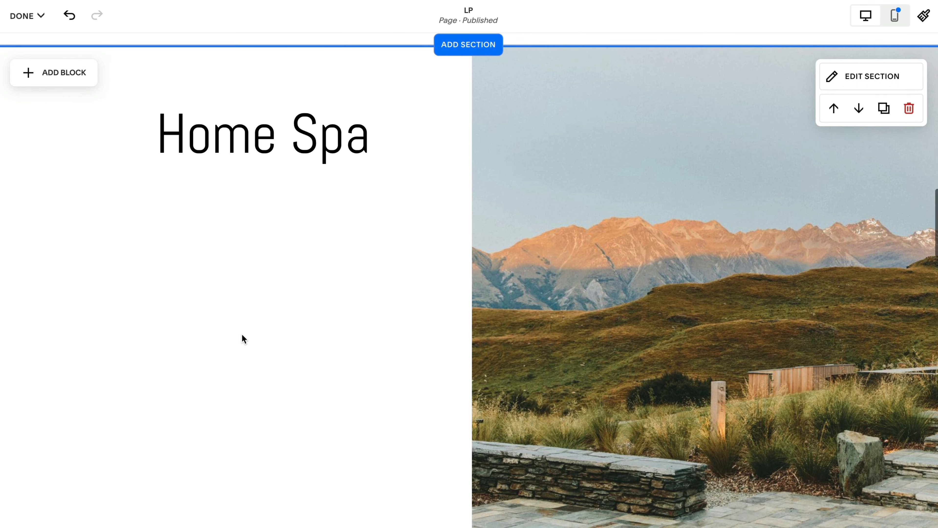
{"action": "scroll", "coordinate": [242, 339], "scroll_direction": "up", "scroll_amount": 5}
{"action": "mouse_move", "coordinate": [242, 175]}
{"action": "left_mouse_down"}
{"action": "mouse_move", "coordinate": [195, 180]}
{"action": "mouse_move", "coordinate": [248, 185]}
{"action": "left_mouse_up"}
Step: Add a product block left-aligned below the "Home Spa" heading and assign the Home Spa Bar Pack product to it
{"action": "left_click", "coordinate": [63, 80]}
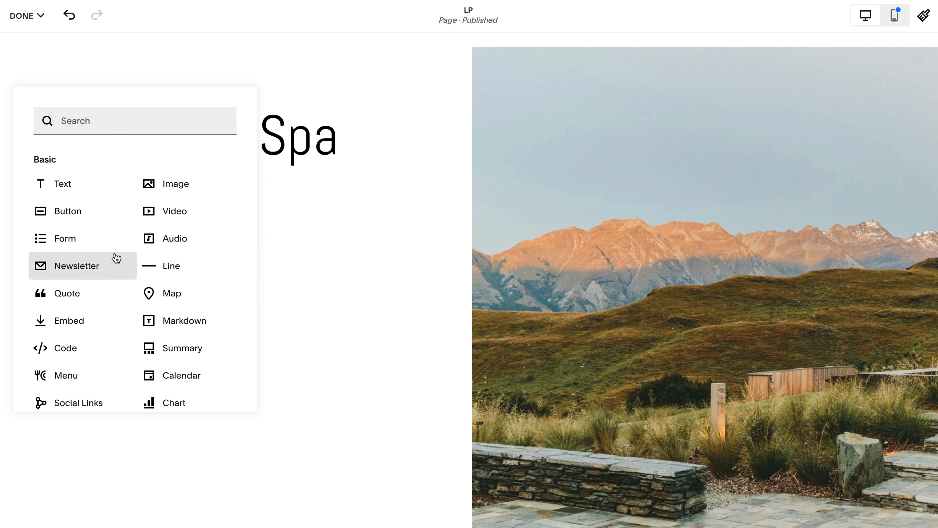
{"action": "scroll", "coordinate": [116, 258], "scroll_direction": "down", "scroll_amount": 2}
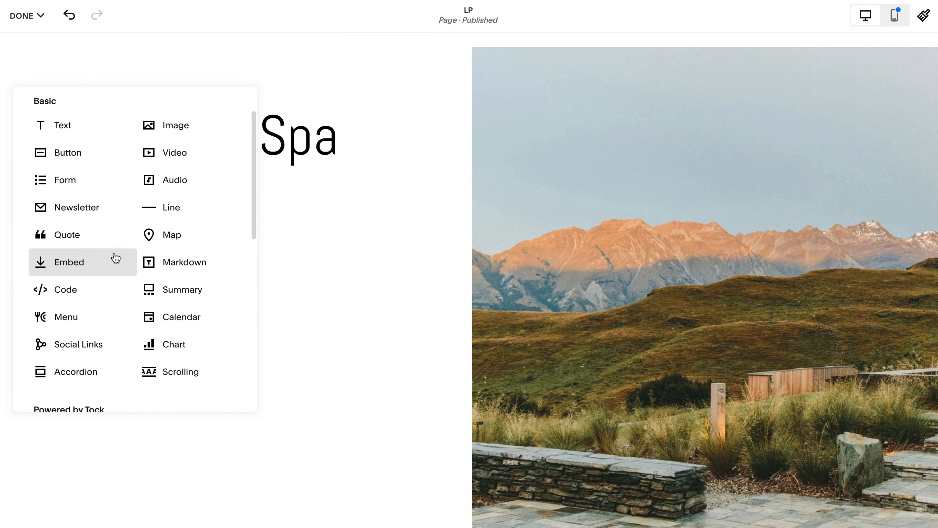
{"action": "scroll", "coordinate": [110, 270], "scroll_direction": "down", "scroll_amount": 6}
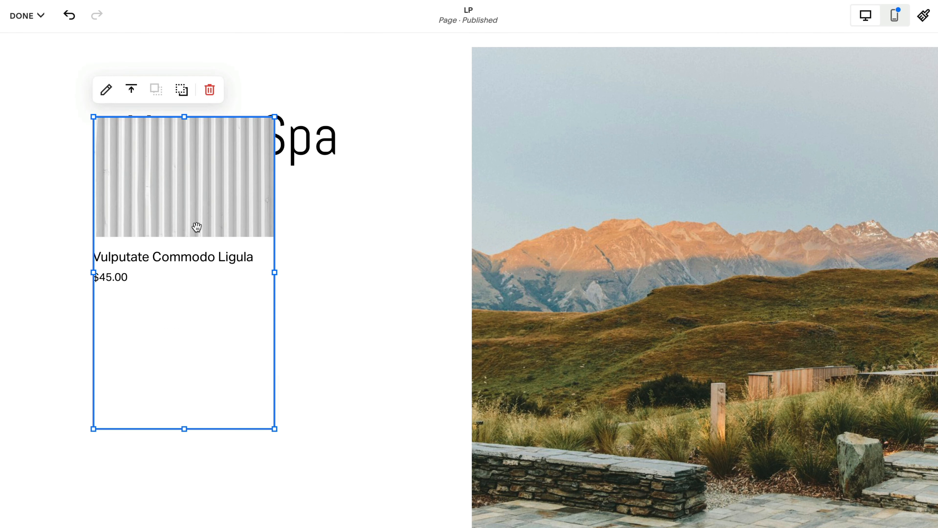
{"action": "mouse_move", "coordinate": [195, 226]}
{"action": "left_mouse_down"}
{"action": "mouse_move", "coordinate": [218, 306]}
{"action": "mouse_move", "coordinate": [229, 312]}
{"action": "left_mouse_up"}
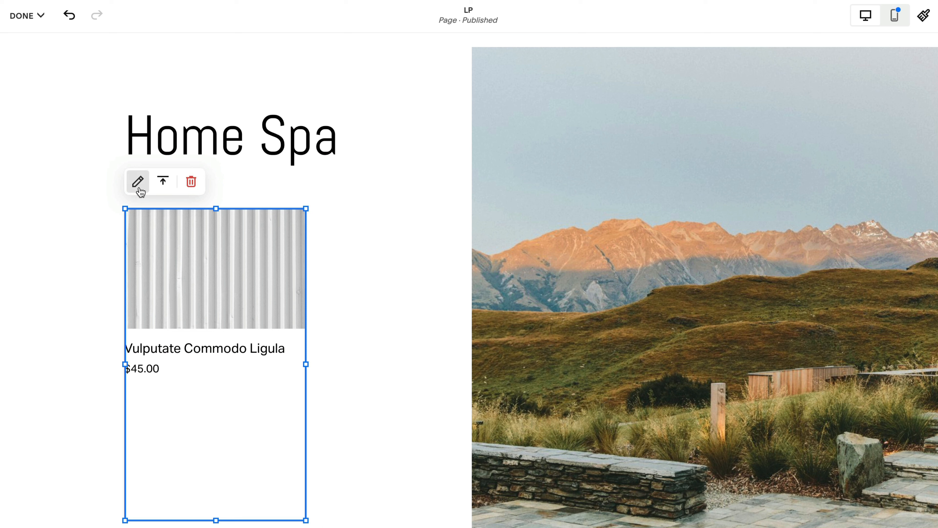
{"action": "left_click", "coordinate": [138, 180]}
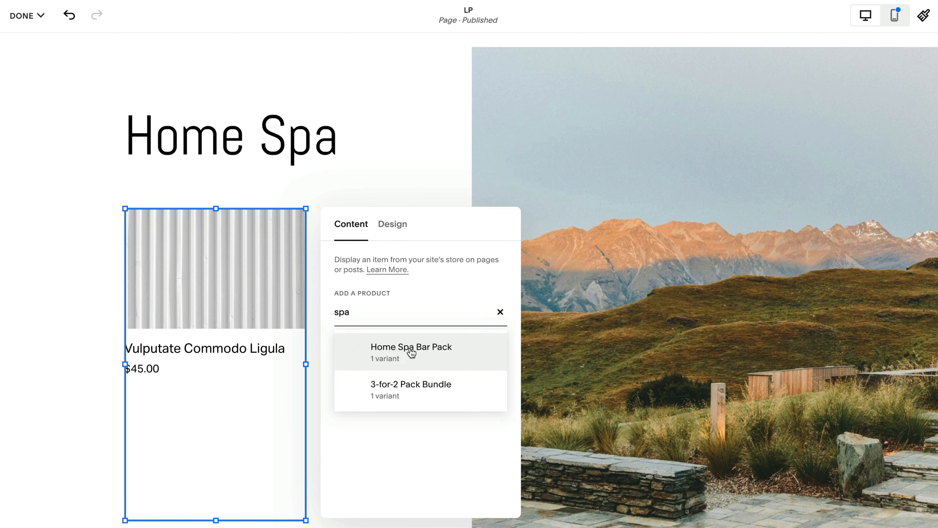
{"action": "left_click", "coordinate": [411, 351]}
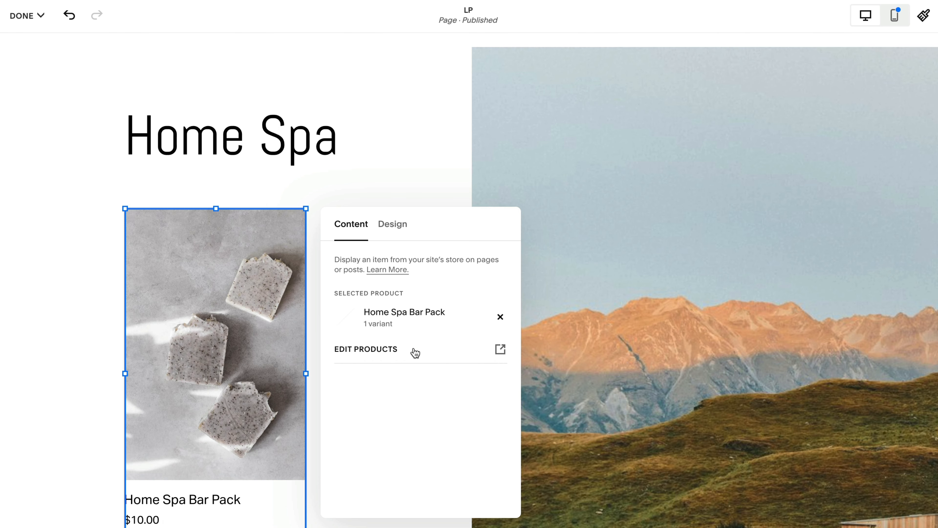
Step: Hide the Home Spa Bar Pack's image and display its title, price, description and Add to Cart button
{"action": "scroll", "coordinate": [244, 334], "scroll_direction": "down", "scroll_amount": 1}
{"action": "left_click", "coordinate": [393, 224]}
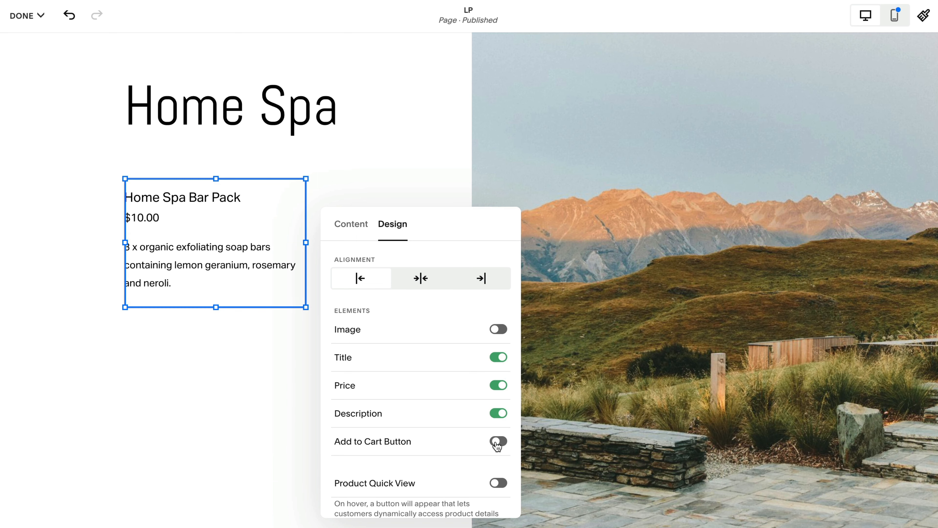
{"action": "left_click", "coordinate": [315, 331]}
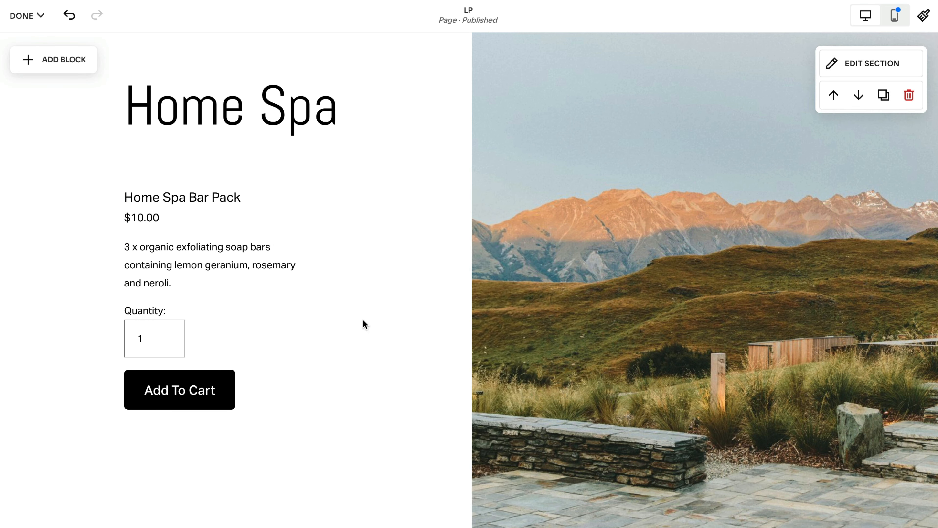
Step: Replace the mountain image beside the Home Spa product with spa-featured.jpg
{"action": "scroll", "coordinate": [363, 320], "scroll_direction": "up", "scroll_amount": 1}
{"action": "scroll", "coordinate": [363, 320], "scroll_direction": "down", "scroll_amount": 2}
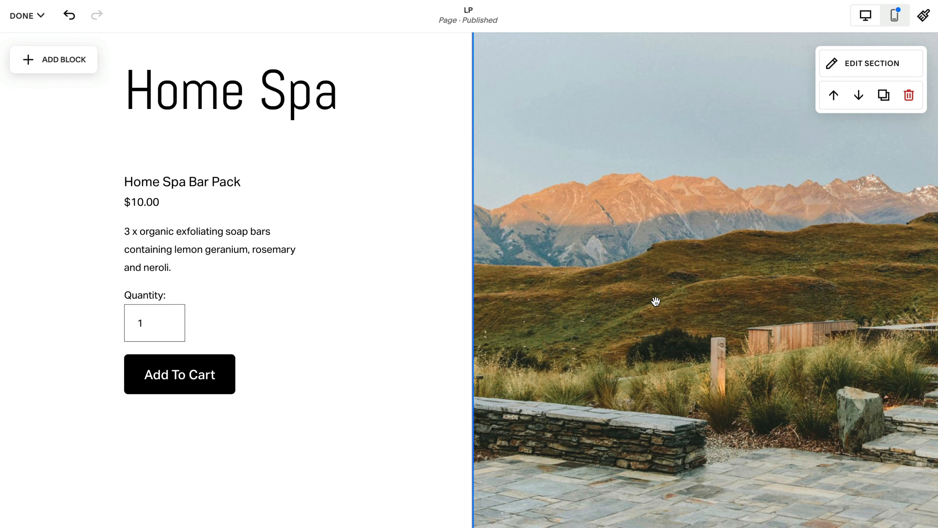
{"action": "left_click", "coordinate": [654, 301]}
{"action": "scroll", "coordinate": [554, 185], "scroll_direction": "up", "scroll_amount": 1}
{"action": "left_click", "coordinate": [486, 62]}
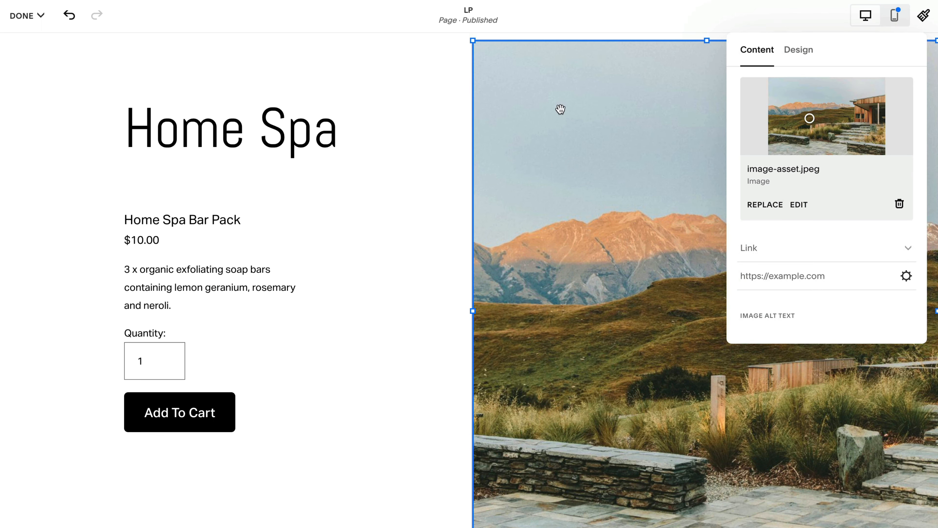
{"action": "left_click", "coordinate": [769, 206]}
{"action": "left_click", "coordinate": [615, 234]}
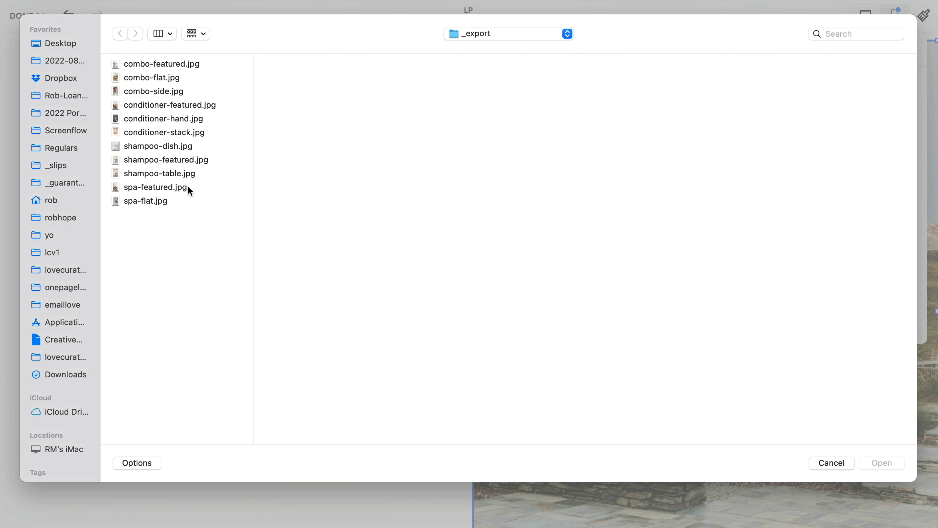
{"action": "left_click", "coordinate": [190, 189]}
{"action": "left_click", "coordinate": [870, 462]}
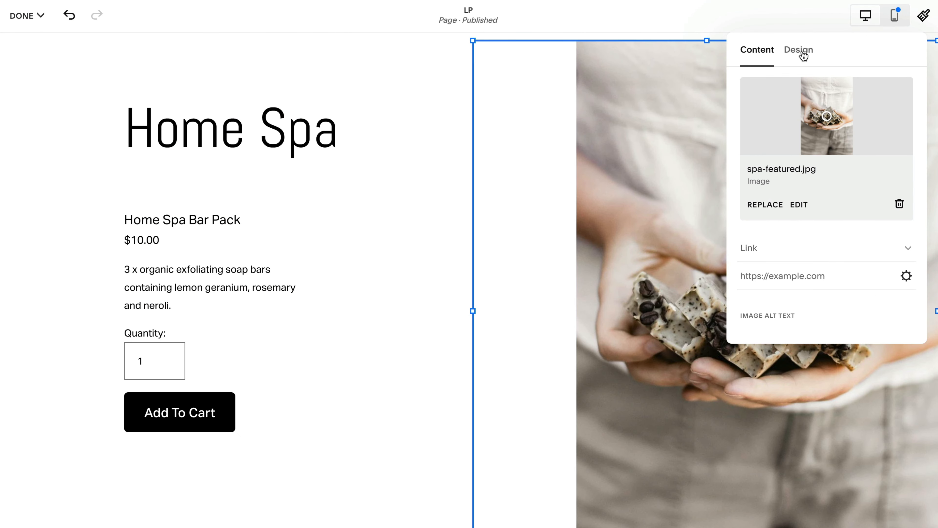
Step: Switch the soap image's display to Fit and back to Fill so it covers its whole frame
{"action": "left_click", "coordinate": [799, 50]}
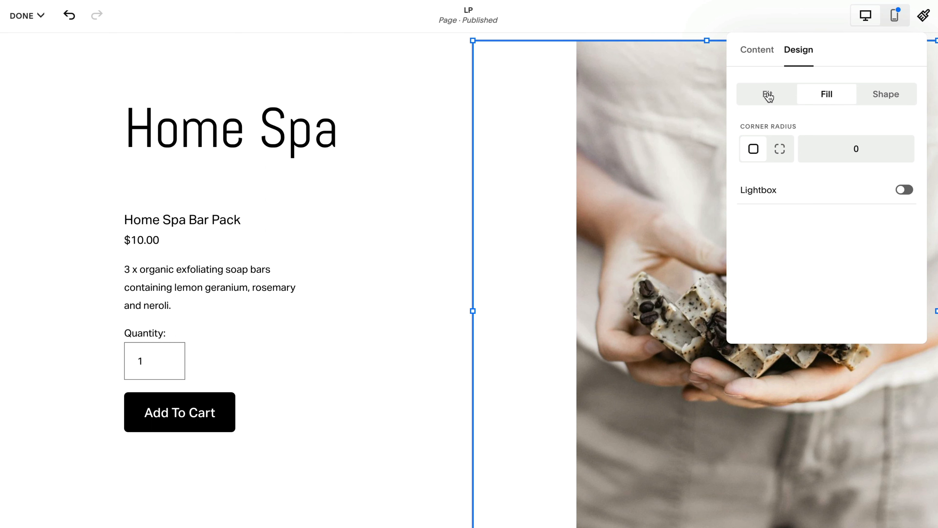
{"action": "left_click", "coordinate": [769, 96]}
{"action": "left_click", "coordinate": [826, 98]}
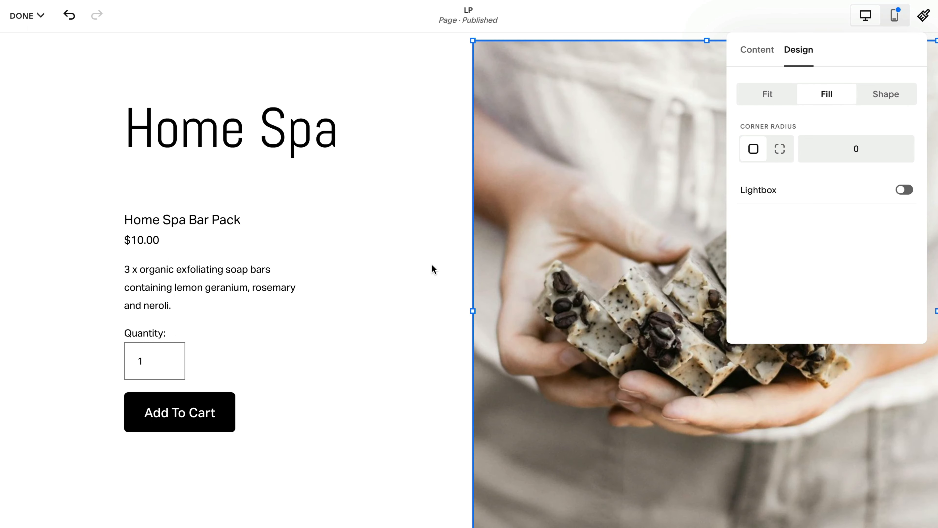
Step: Turn the second "Make it" section into a "Shampoo" section with the Shampoo Bar Pack product and a matching soap photo
{"action": "scroll", "coordinate": [430, 266], "scroll_direction": "down", "scroll_amount": 15}
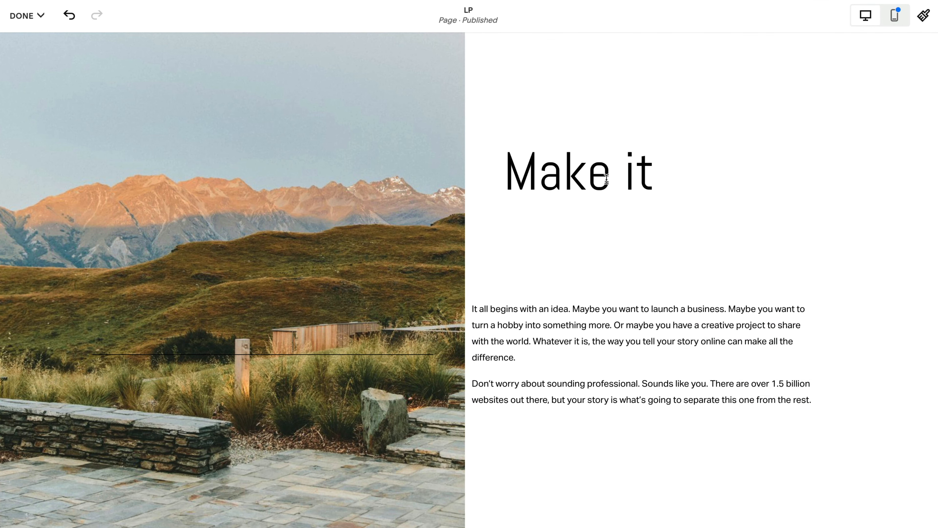
{"action": "left_click", "coordinate": [606, 178]}
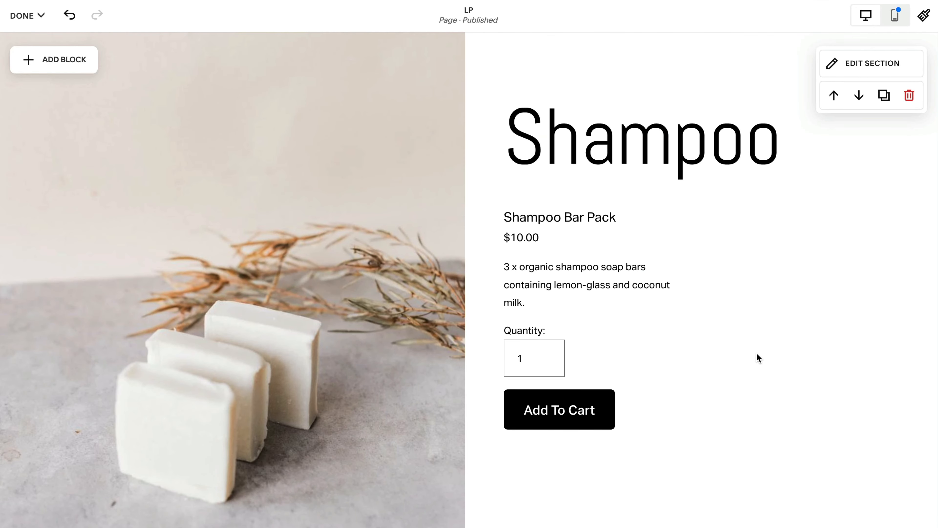
Step: Change the third section's "Make it" heading to "Conditioner" and enlarge it towards the section's upper left
{"action": "scroll", "coordinate": [756, 352], "scroll_direction": "down", "scroll_amount": 10}
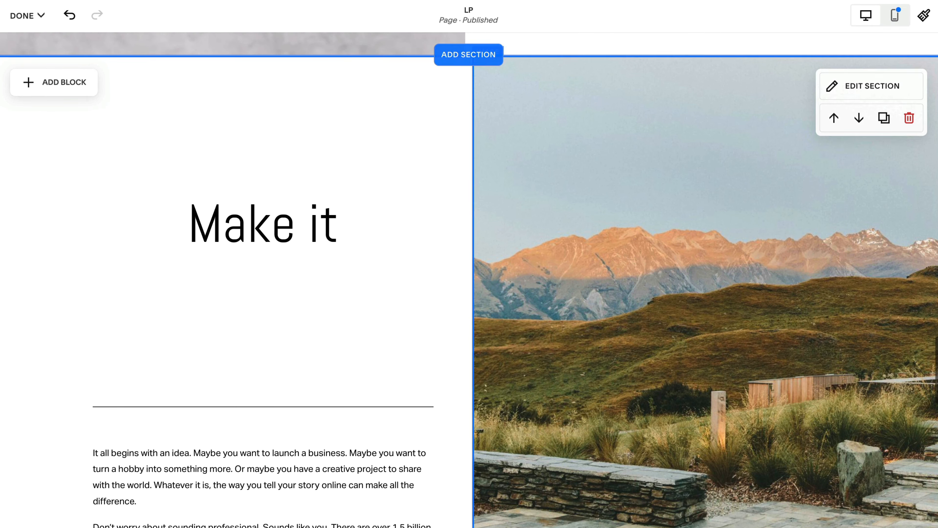
{"action": "triple_click", "coordinate": [215, 217]}
{"action": "type", "text": "Conditioner"}
{"action": "key", "text": "Escape"}
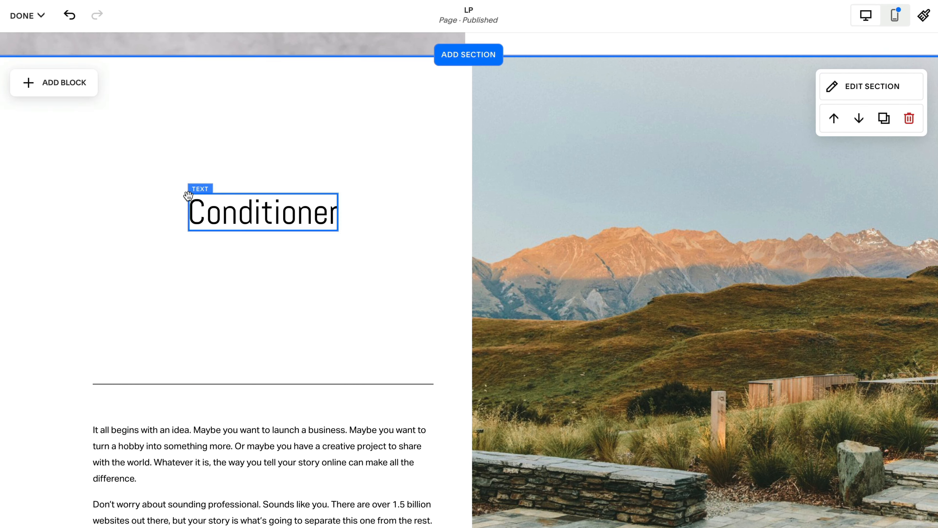
{"action": "left_click", "coordinate": [188, 196]}
{"action": "left_click_drag", "start_coordinate": [188, 195], "coordinate": [111, 157]}
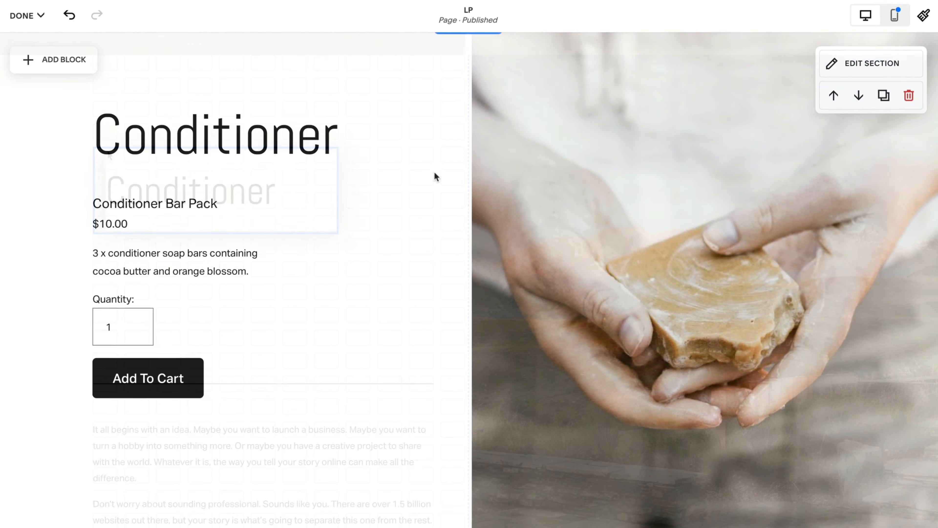
Step: Review the Home Spa, Shampoo and Conditioner sections for consistent headings, product details and images
{"action": "scroll", "coordinate": [432, 173], "scroll_direction": "up", "scroll_amount": 10}
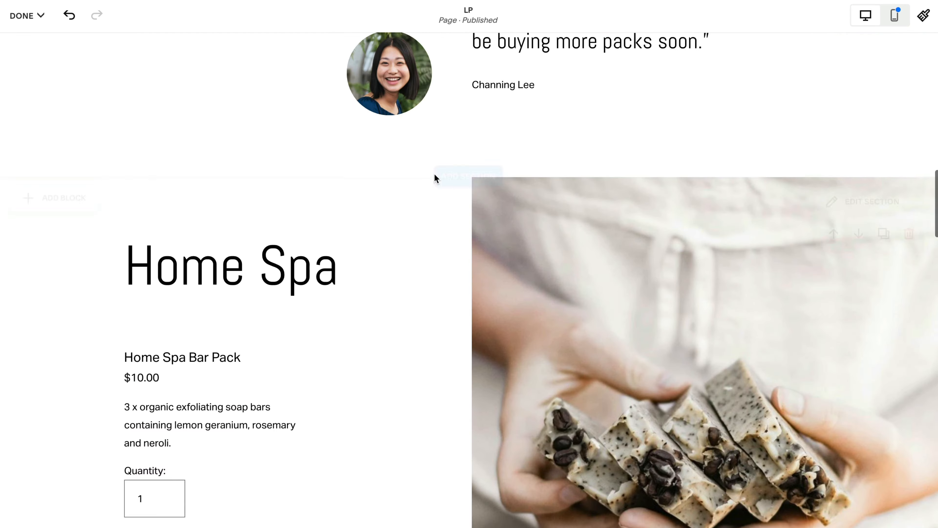
{"action": "scroll", "coordinate": [434, 174], "scroll_direction": "up", "scroll_amount": 2}
{"action": "scroll", "coordinate": [434, 174], "scroll_direction": "down", "scroll_amount": 5}
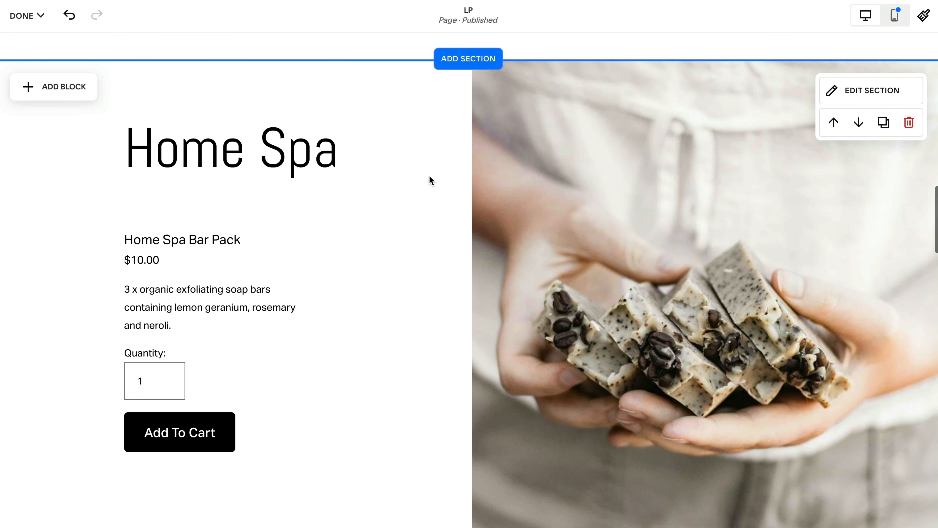
{"action": "scroll", "coordinate": [429, 175], "scroll_direction": "down", "scroll_amount": 12}
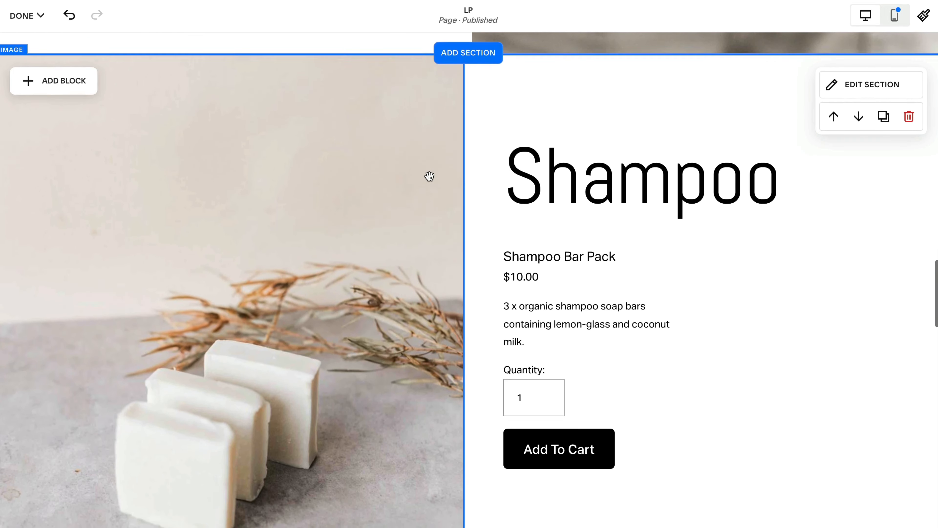
{"action": "scroll", "coordinate": [429, 175], "scroll_direction": "down", "scroll_amount": 2}
{"action": "scroll", "coordinate": [429, 176], "scroll_direction": "down", "scroll_amount": 20}
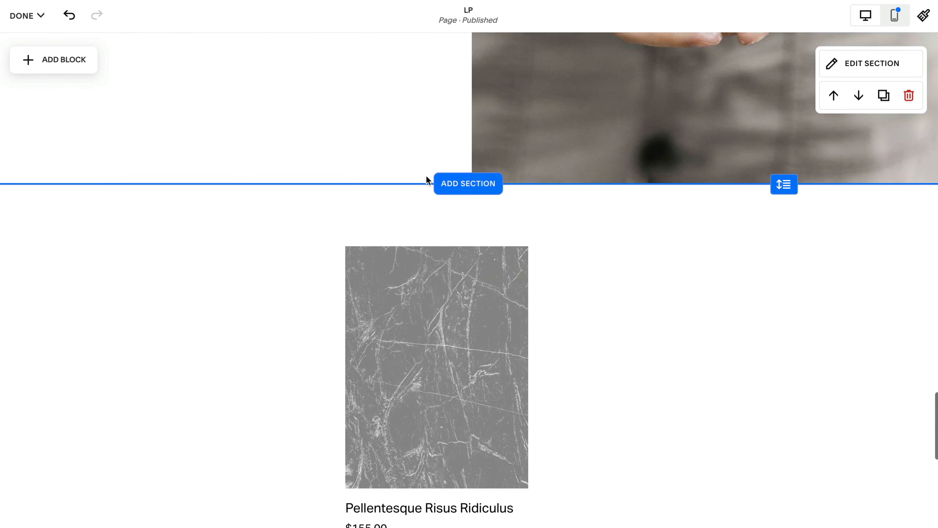
Step: Search the store for "pack" and assign the 3-for-2 Pack Bundle to the placeholder product block below the Conditioner section
{"action": "scroll", "coordinate": [426, 178], "scroll_direction": "down", "scroll_amount": 15}
{"action": "left_click", "coordinate": [462, 146]}
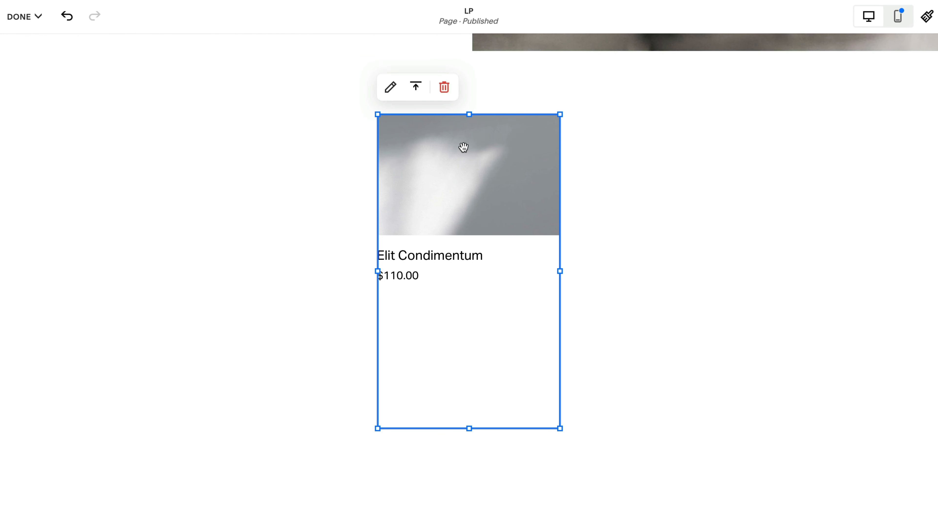
{"action": "left_click", "coordinate": [390, 87]}
{"action": "left_click", "coordinate": [633, 217]}
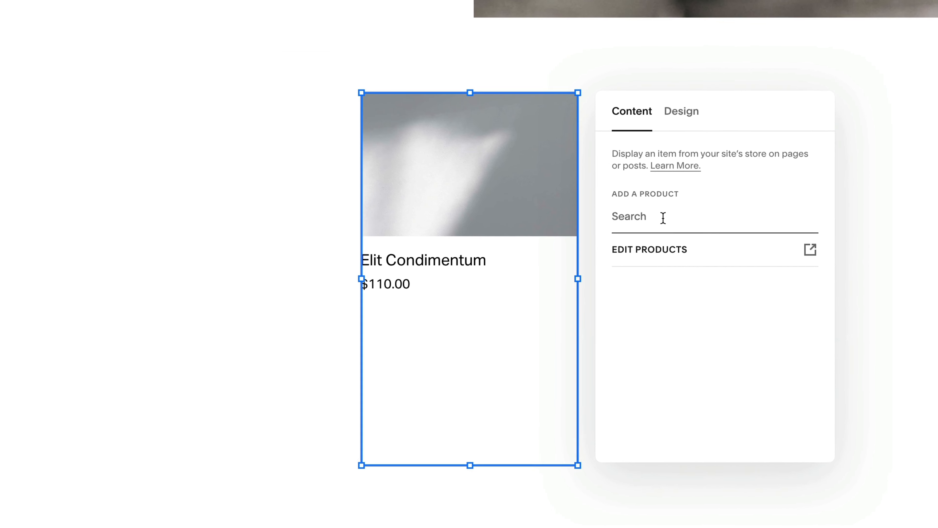
{"action": "type", "text": "pack"}
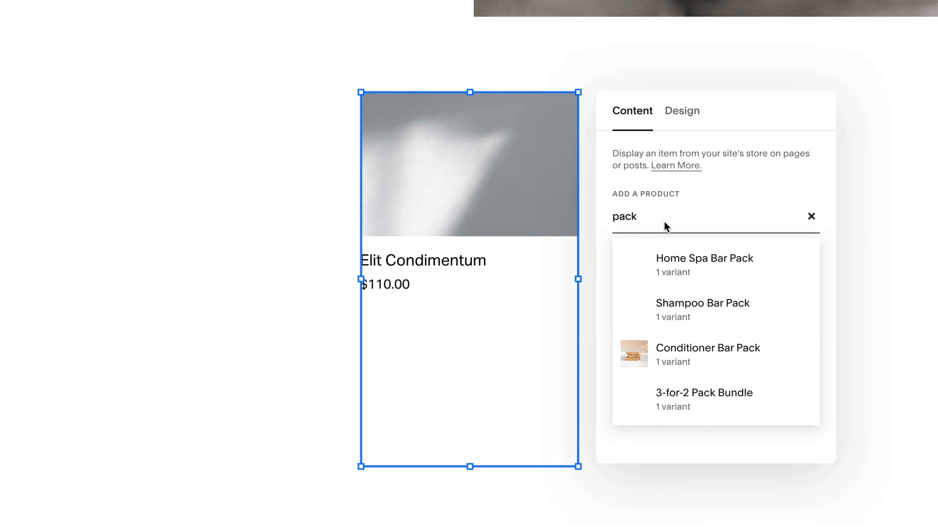
{"action": "left_click", "coordinate": [702, 393]}
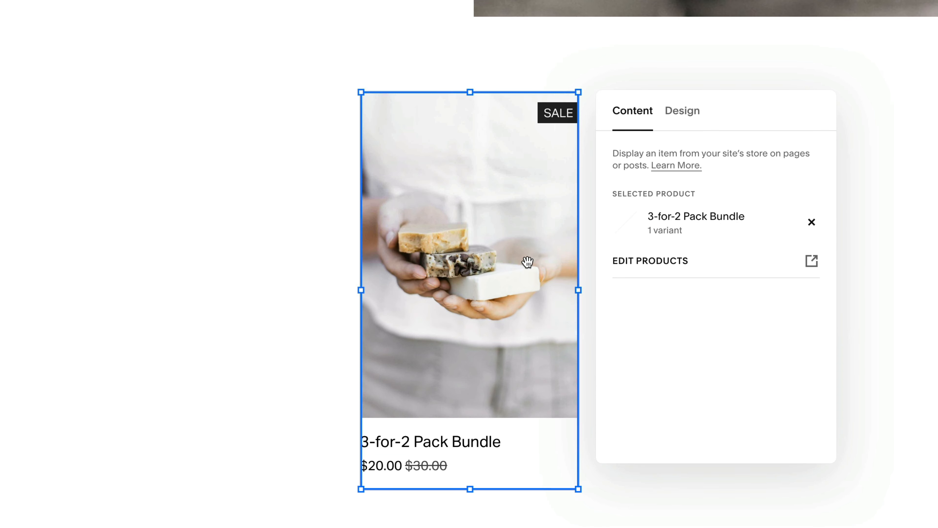
Step: Hide the bundle product's image and show its description and Add to Cart button
{"action": "left_click", "coordinate": [683, 113]}
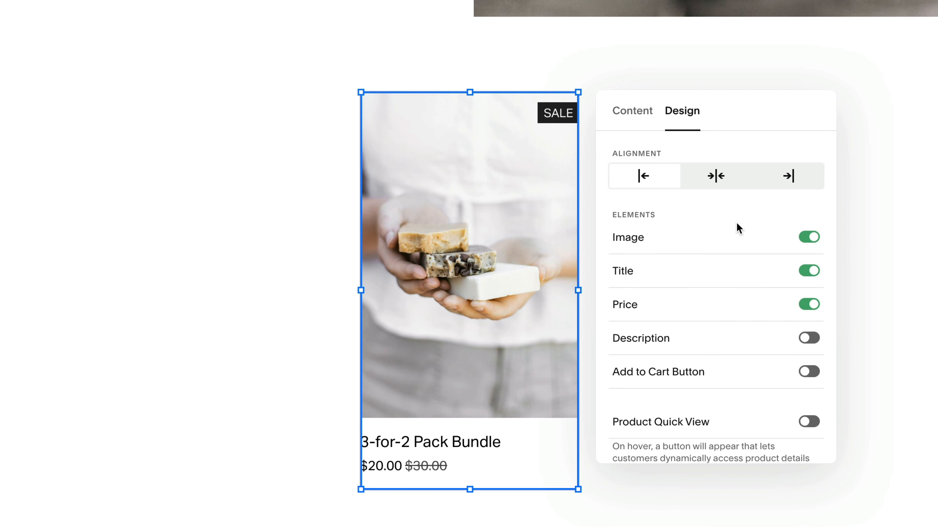
{"action": "left_click", "coordinate": [812, 237]}
{"action": "left_click", "coordinate": [807, 340]}
{"action": "left_click", "coordinate": [810, 373]}
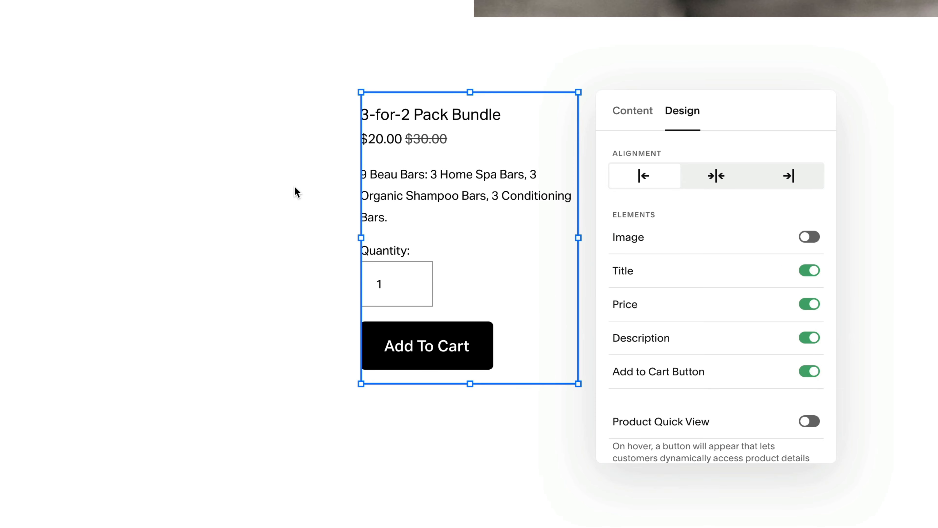
{"action": "left_click", "coordinate": [291, 194]}
Step: Move the bundle product block into the section's right half and extend the section's height downward
{"action": "left_click_drag", "start_coordinate": [418, 193], "coordinate": [650, 196]}
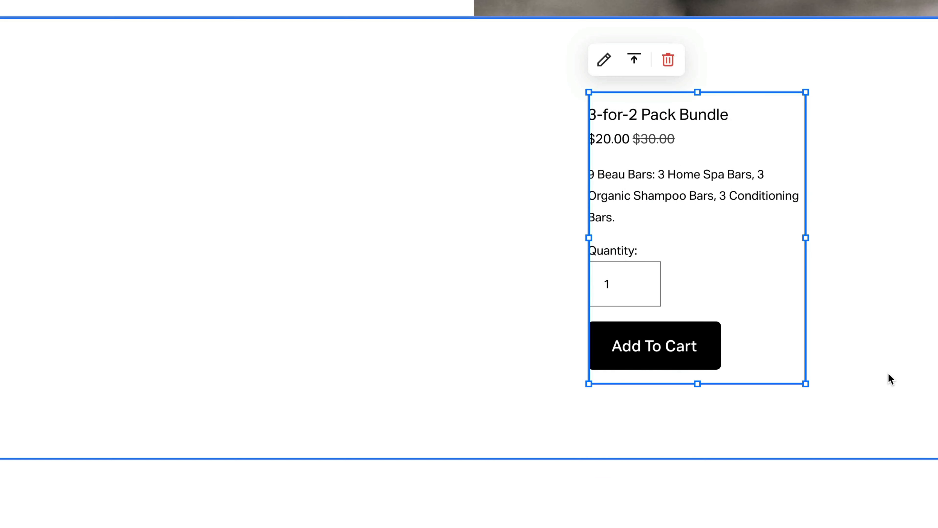
{"action": "left_click", "coordinate": [472, 248]}
{"action": "left_click_drag", "start_coordinate": [843, 382], "coordinate": [844, 453]}
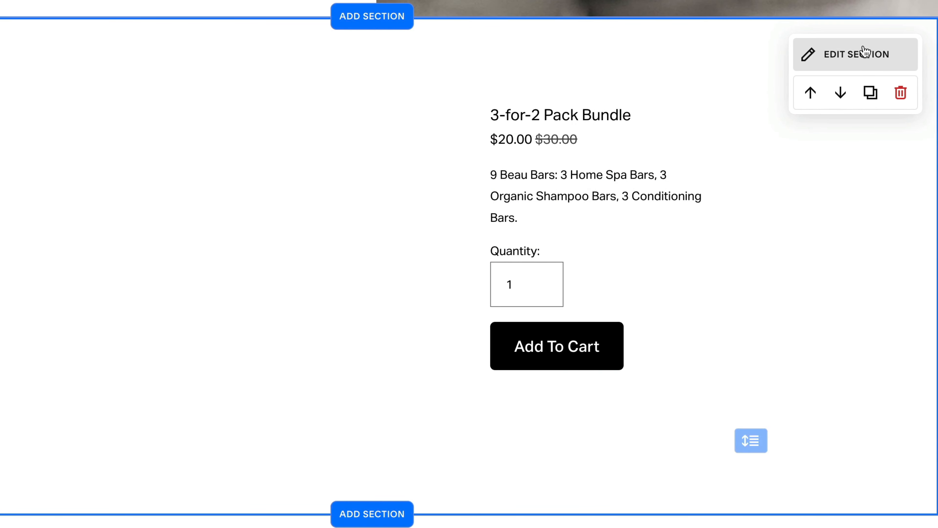
Step: Set the bundle section's grid row count to 15 and move the product block two rows lower
{"action": "left_click", "coordinate": [923, 55]}
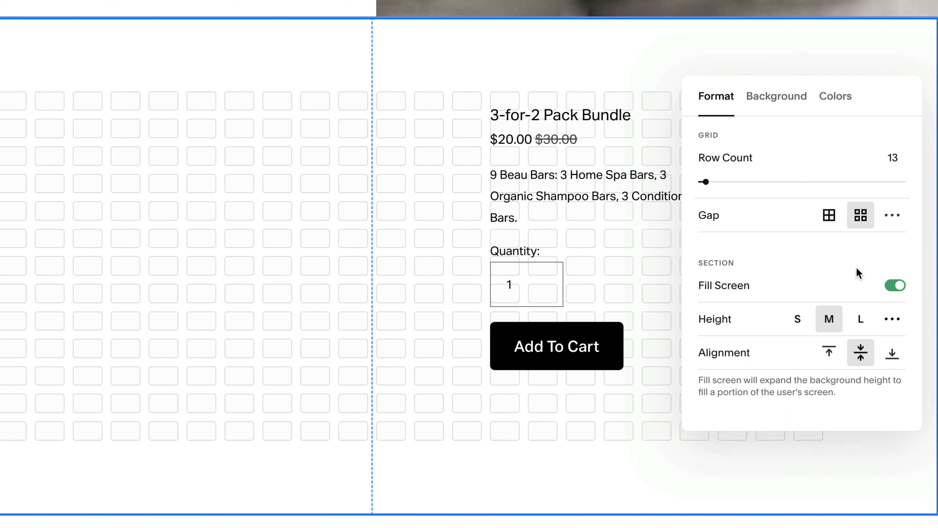
{"action": "mouse_move", "coordinate": [710, 179]}
{"action": "left_mouse_down"}
{"action": "mouse_move", "coordinate": [729, 182]}
{"action": "mouse_move", "coordinate": [710, 181]}
{"action": "left_mouse_up"}
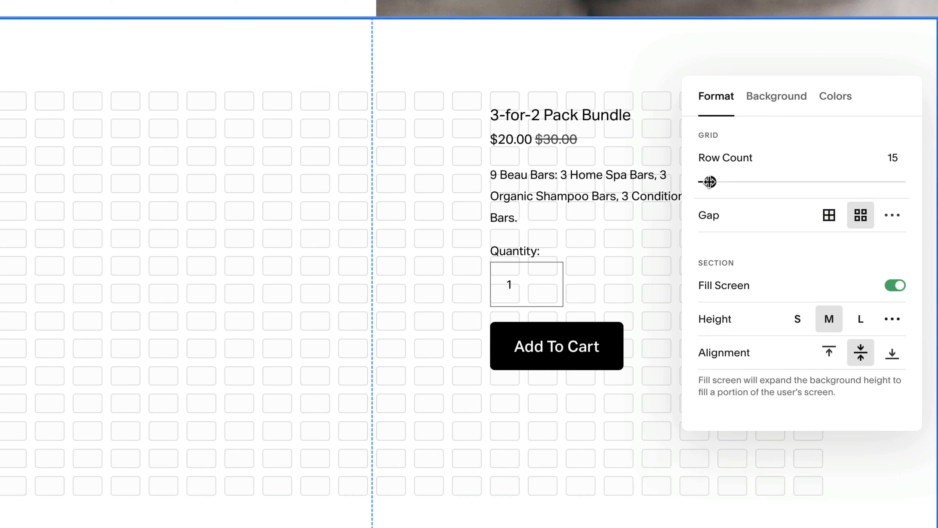
{"action": "left_click", "coordinate": [604, 229]}
{"action": "left_click_drag", "start_coordinate": [610, 203], "coordinate": [608, 263]}
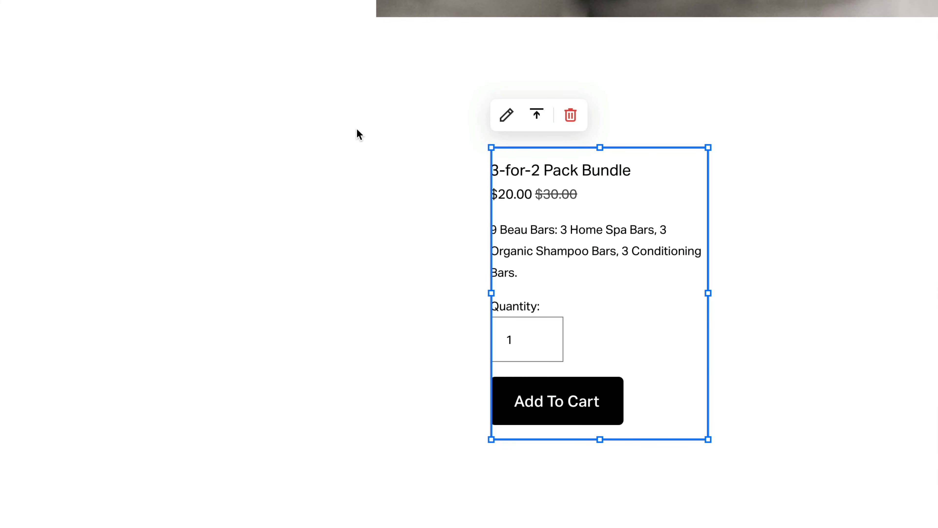
{"action": "left_click", "coordinate": [406, 165]}
Step: Add a text block reading "3-for-2 pack special" to the bundle section and style it as Heading 2
{"action": "left_click", "coordinate": [69, 79]}
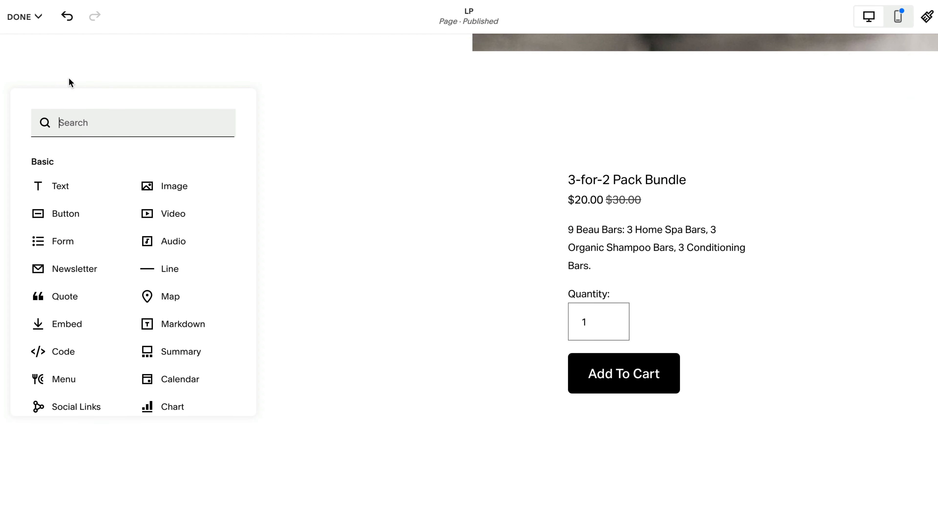
{"action": "left_click", "coordinate": [76, 186]}
{"action": "left_click", "coordinate": [128, 123]}
{"action": "type", "text": "3-for-2 pack special"}
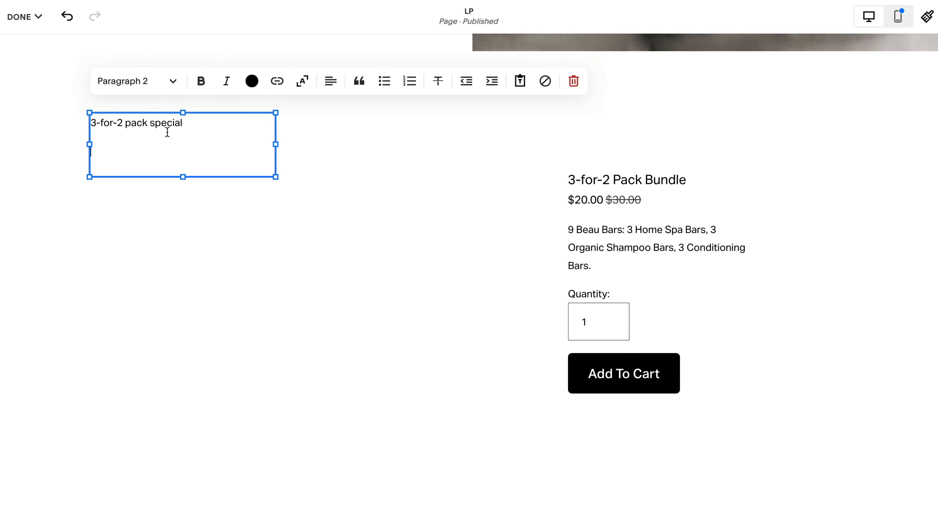
{"action": "left_click_drag", "start_coordinate": [202, 125], "coordinate": [85, 123]}
{"action": "left_click", "coordinate": [144, 83]}
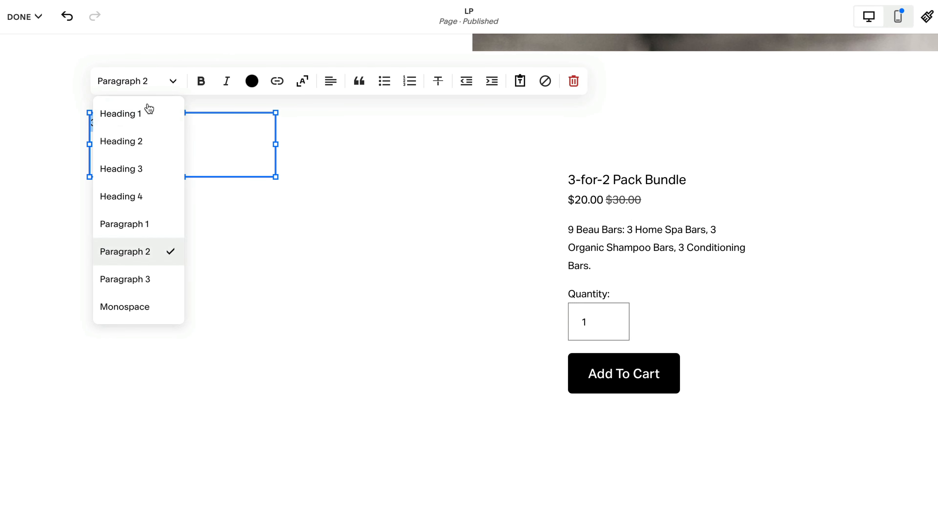
{"action": "left_click", "coordinate": [139, 145]}
{"action": "left_click", "coordinate": [276, 180]}
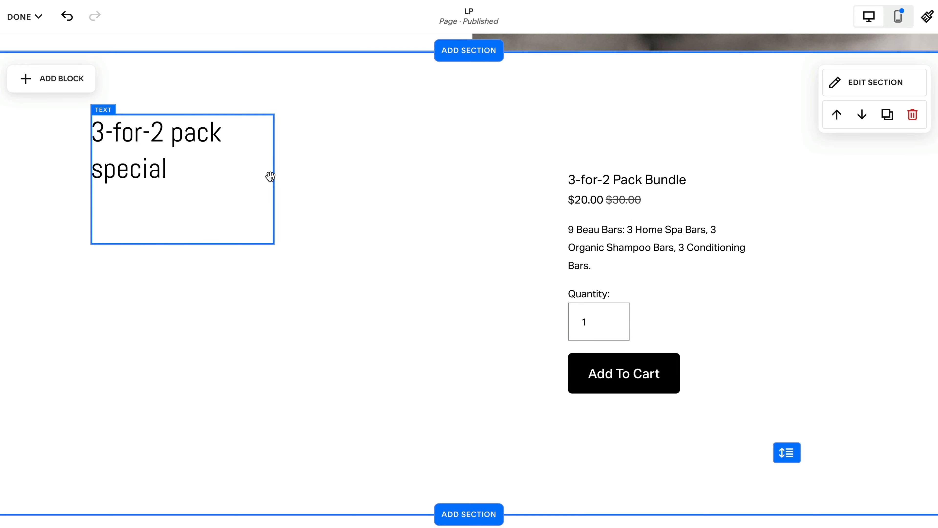
Step: Widen the "3-for-2 pack special" heading to fit one line, reduce its height and place it directly above the bundle product
{"action": "left_click", "coordinate": [271, 175]}
{"action": "left_click_drag", "start_coordinate": [272, 178], "coordinate": [306, 179]}
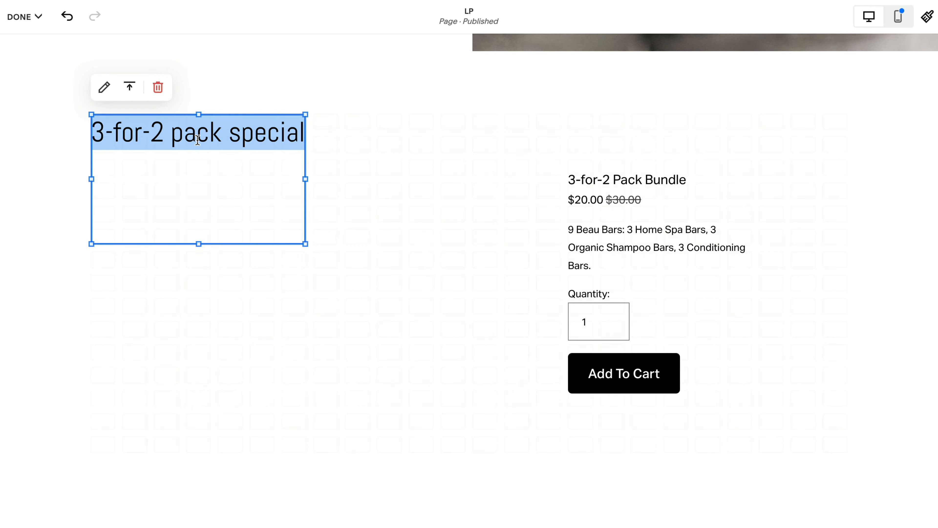
{"action": "left_click_drag", "start_coordinate": [199, 239], "coordinate": [185, 135]}
{"action": "left_click_drag", "start_coordinate": [305, 157], "coordinate": [337, 157]}
{"action": "left_click_drag", "start_coordinate": [206, 167], "coordinate": [683, 166]}
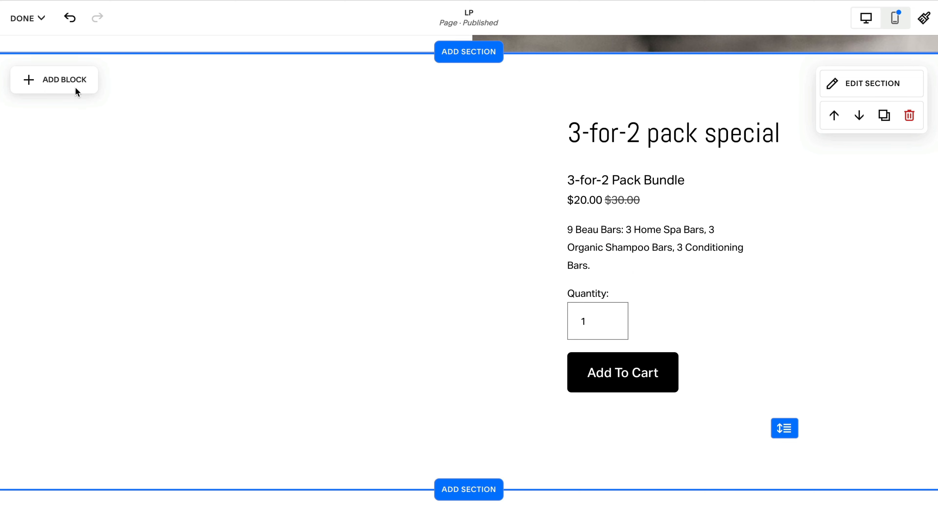
Step: Add an image block with the photo of hands holding three soaps and position it midway in the bundle section's left half
{"action": "left_click", "coordinate": [69, 77]}
{"action": "left_click", "coordinate": [181, 188]}
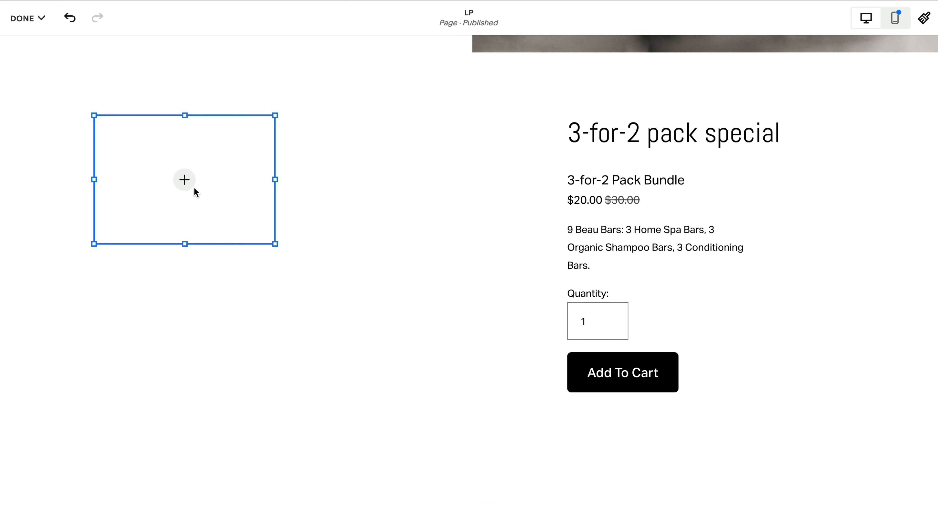
{"action": "left_click", "coordinate": [149, 177]}
{"action": "left_click", "coordinate": [106, 88]}
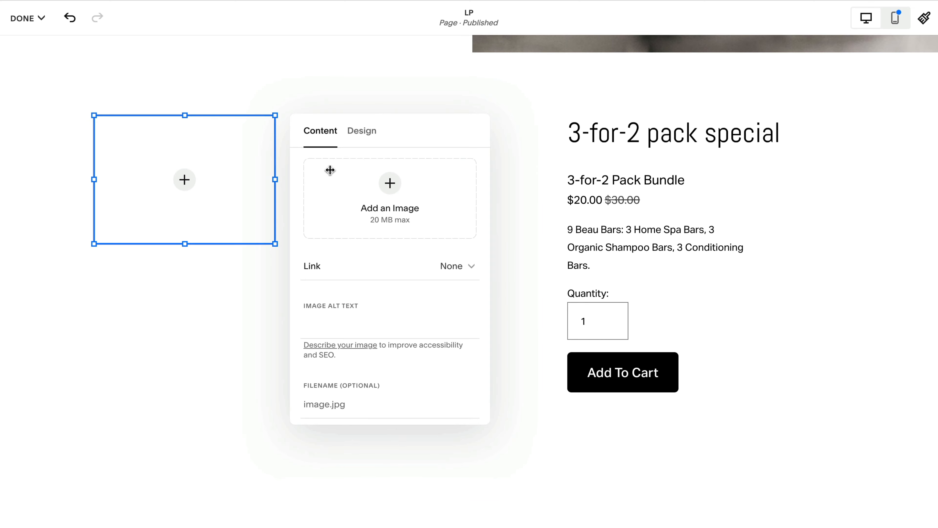
{"action": "left_click", "coordinate": [362, 131]}
{"action": "left_click", "coordinate": [313, 131]}
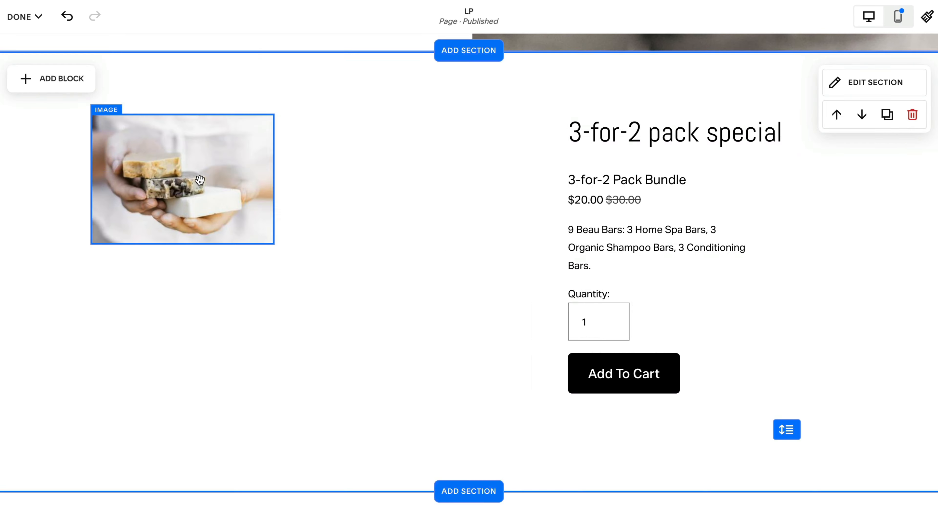
{"action": "left_click_drag", "start_coordinate": [200, 169], "coordinate": [329, 238]}
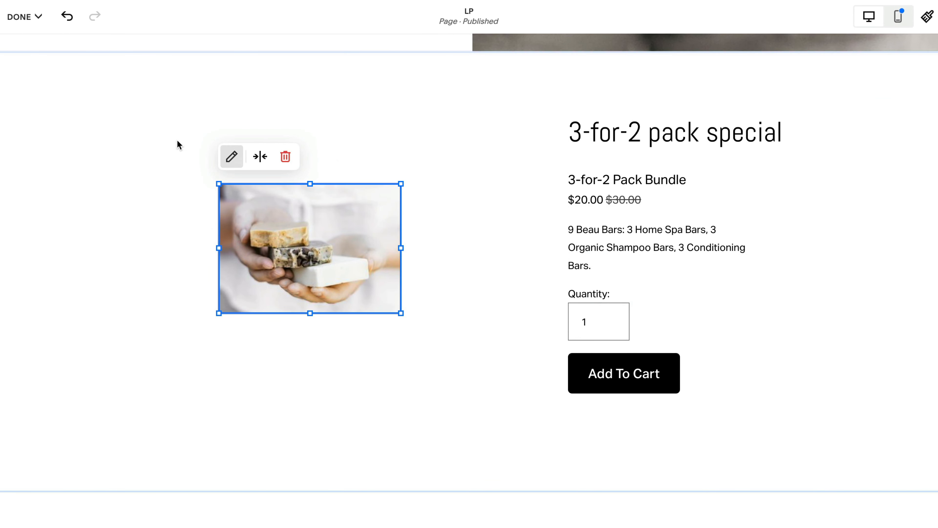
{"action": "left_click", "coordinate": [154, 137]}
Step: Add a second image of three soaps on stone at the section's upper left and stretch it down to the first photo's lower edge
{"action": "left_click", "coordinate": [54, 80]}
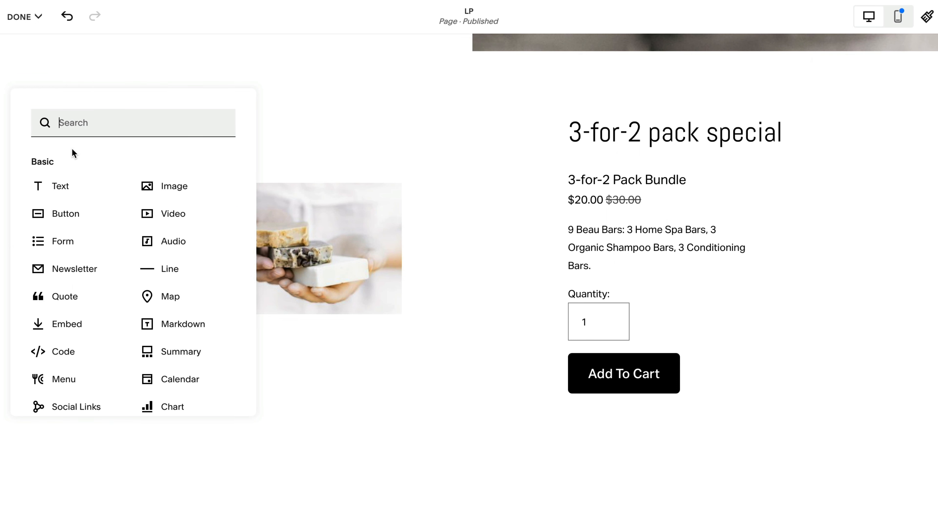
{"action": "left_click", "coordinate": [172, 191]}
{"action": "left_click", "coordinate": [104, 93]}
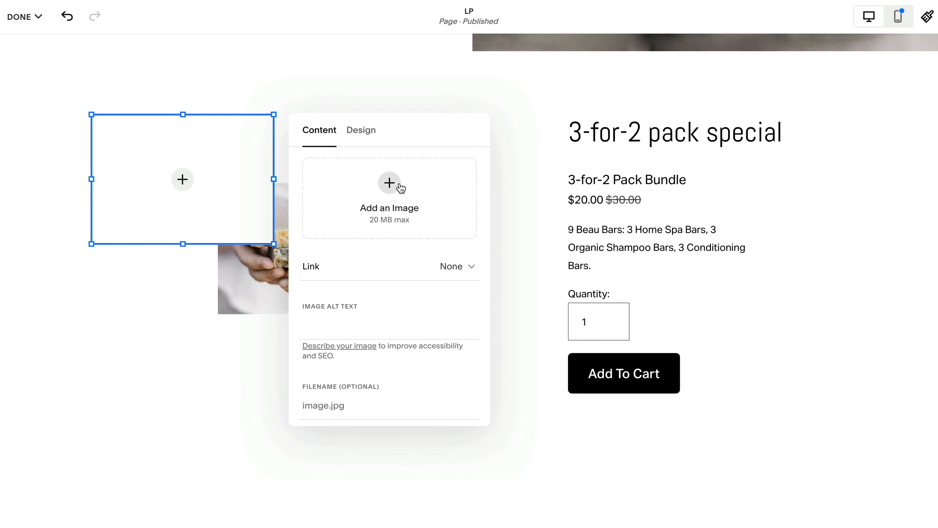
{"action": "left_click", "coordinate": [360, 129]}
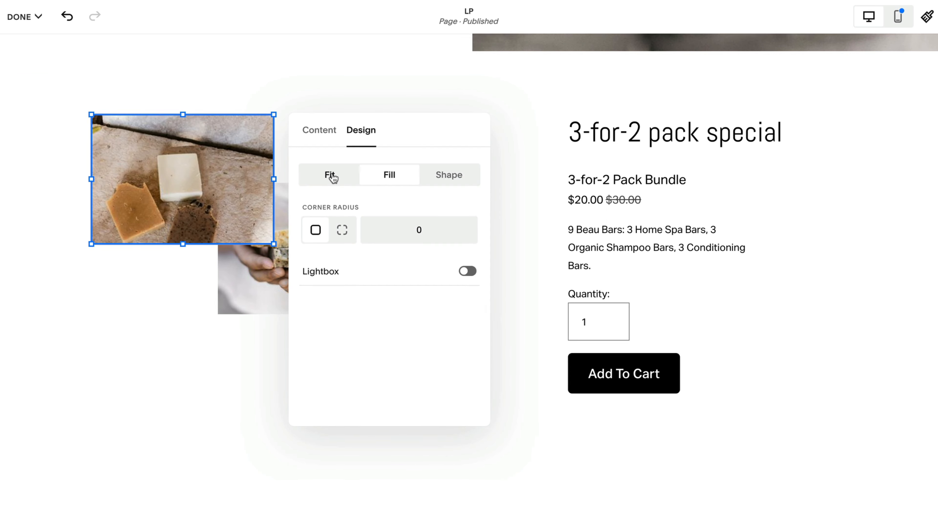
{"action": "left_click_drag", "start_coordinate": [183, 243], "coordinate": [183, 315]}
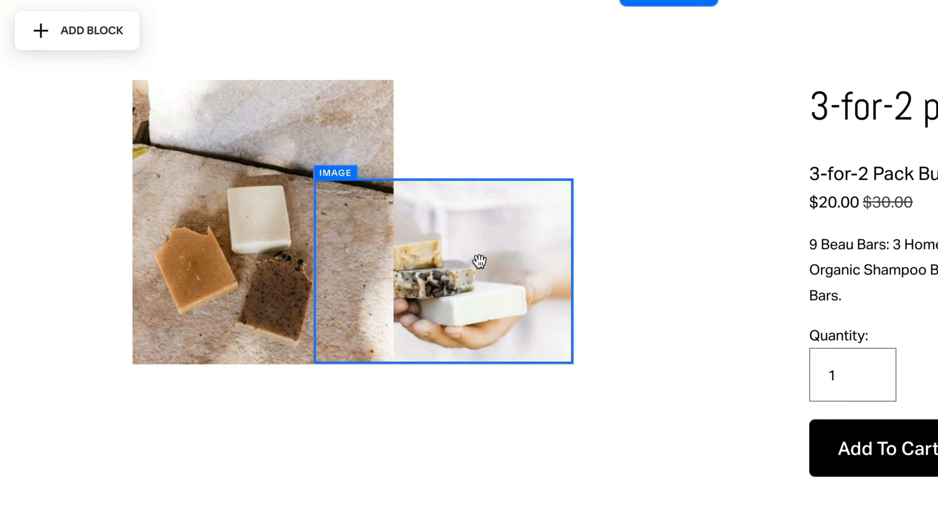
Step: Bring the photo of hands holding soaps in front of the stone photo and shift it slightly lower
{"action": "left_click", "coordinate": [335, 241]}
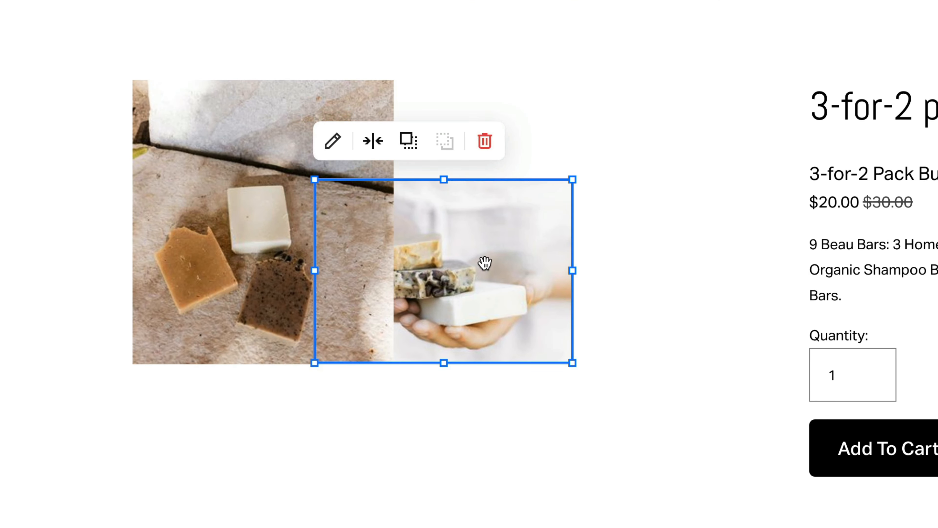
{"action": "left_click", "coordinate": [410, 148]}
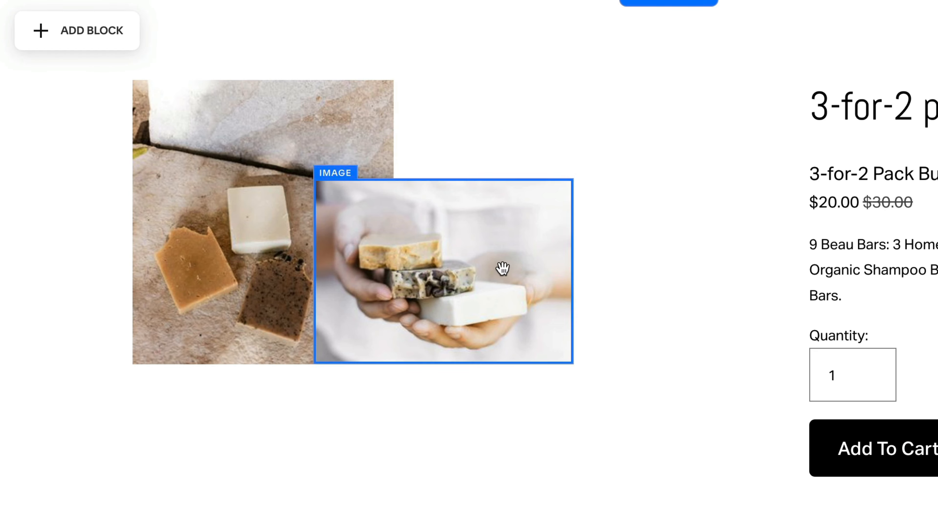
{"action": "left_click_drag", "start_coordinate": [502, 266], "coordinate": [513, 311]}
{"action": "left_click", "coordinate": [557, 161]}
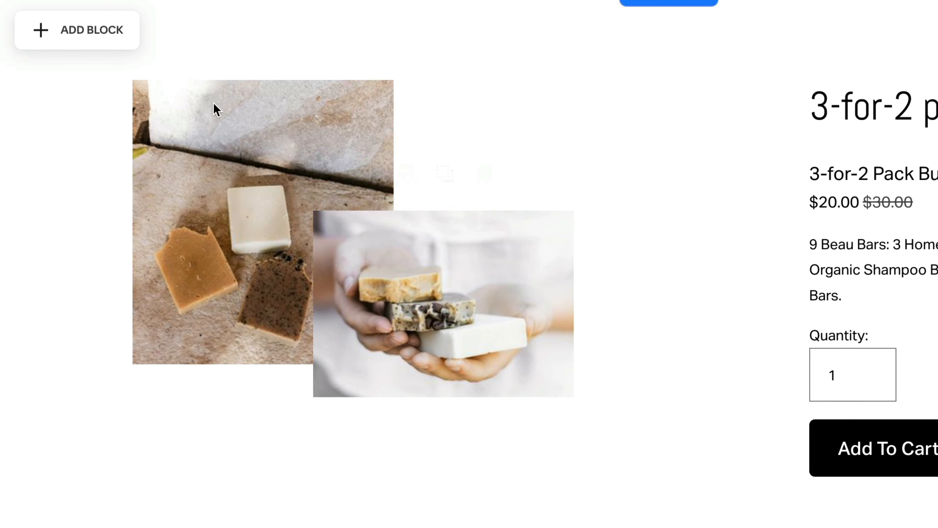
Step: Add a third image block with combo-side.jpg and place it overlapping the lower right corner of the hands photo
{"action": "left_click", "coordinate": [94, 35]}
{"action": "left_click", "coordinate": [257, 181]}
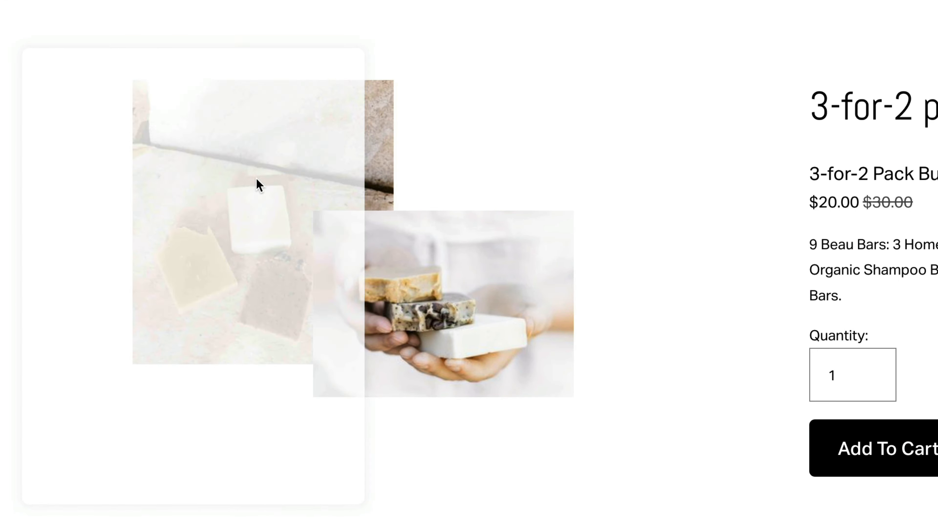
{"action": "left_click", "coordinate": [152, 44]}
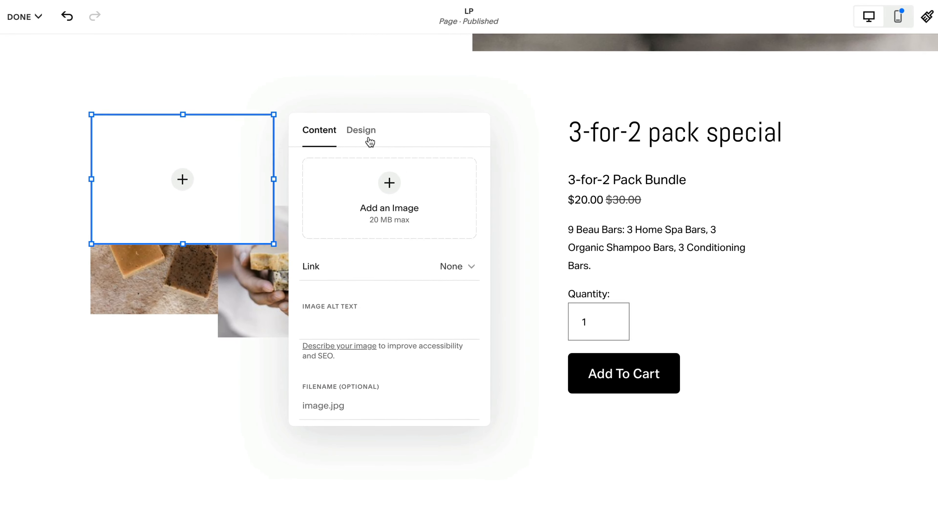
{"action": "left_click_drag", "start_coordinate": [210, 195], "coordinate": [410, 307]}
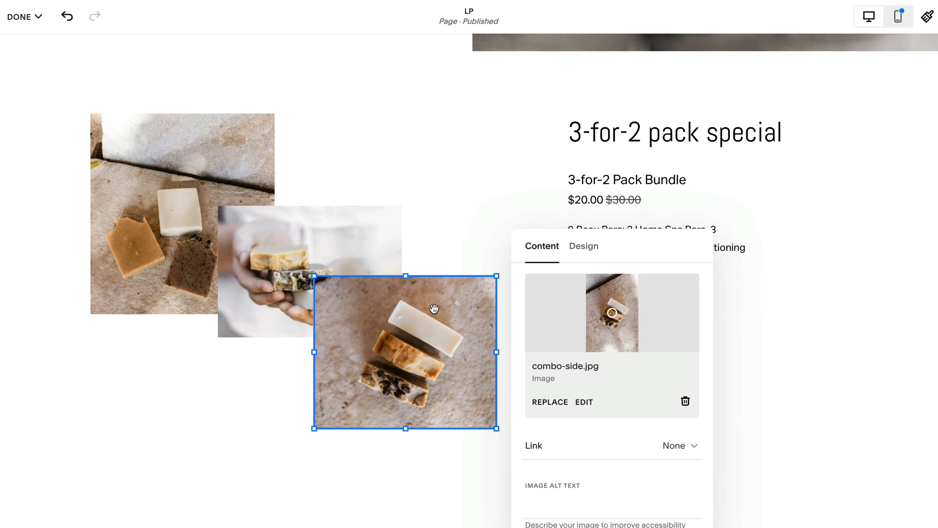
Step: Change the heading of the FAQs section to "Soap FAQs"
{"action": "scroll", "coordinate": [395, 231], "scroll_direction": "down", "scroll_amount": 10}
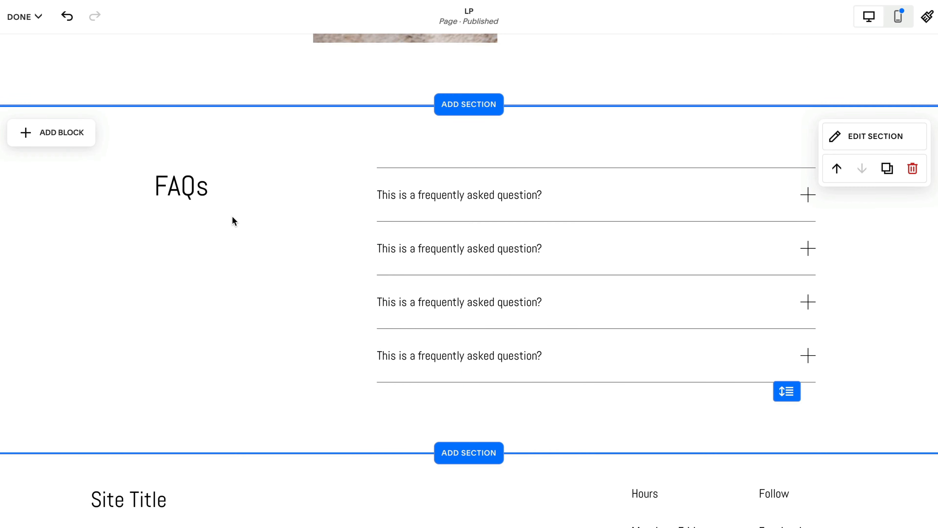
{"action": "left_click", "coordinate": [176, 188]}
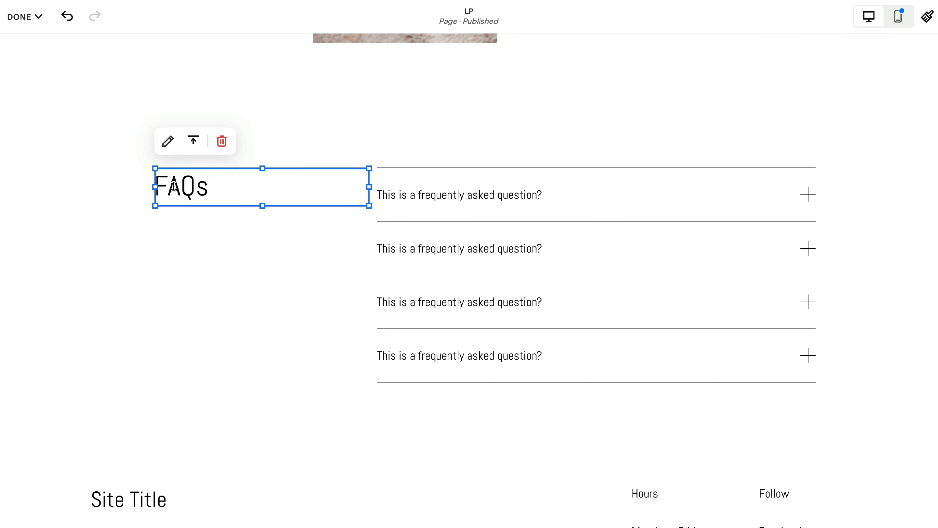
{"action": "left_click", "coordinate": [173, 187]}
{"action": "key", "text": "Home"}
{"action": "type", "text": "Soap"}
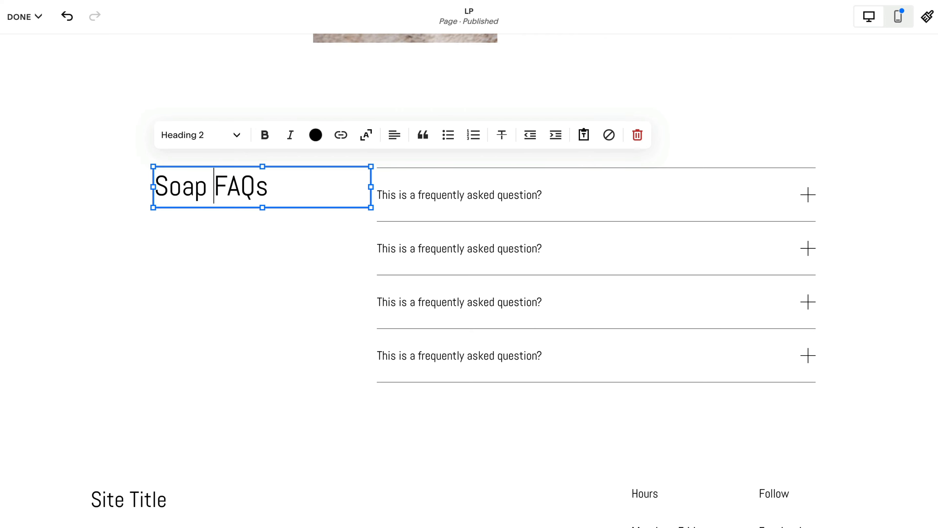
{"action": "left_click", "coordinate": [247, 272]}
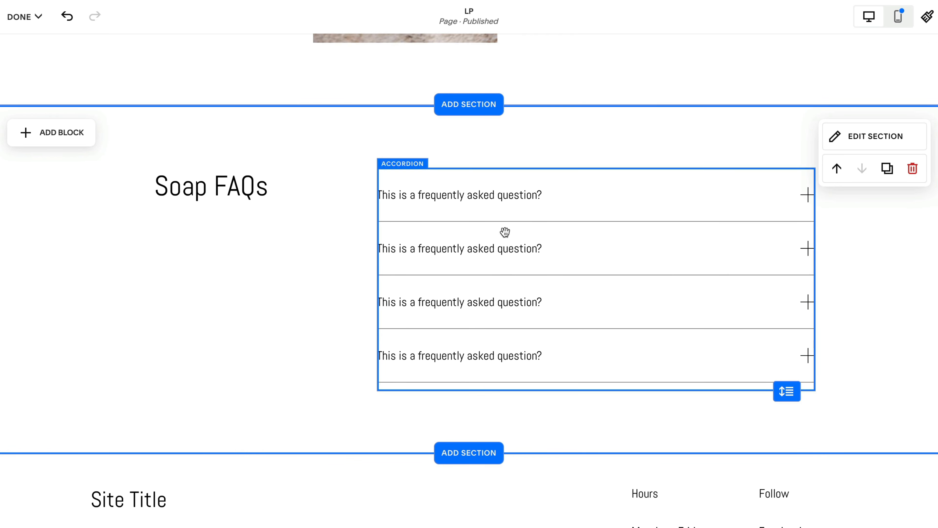
Step: Apply the preset palette of tan, orange #F48847 and near-black to the site's colors
{"action": "scroll", "coordinate": [288, 229], "scroll_direction": "down", "scroll_amount": 4}
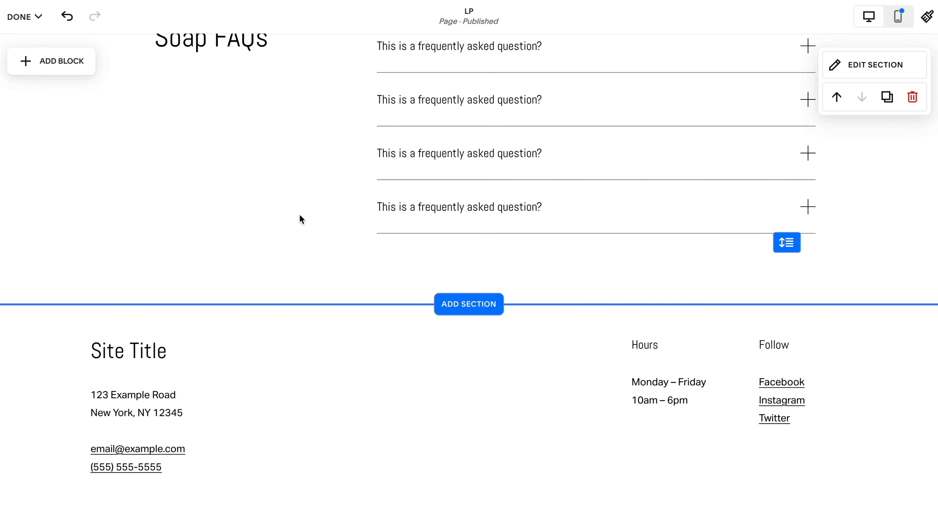
{"action": "scroll", "coordinate": [474, 218], "scroll_direction": "up", "scroll_amount": 15}
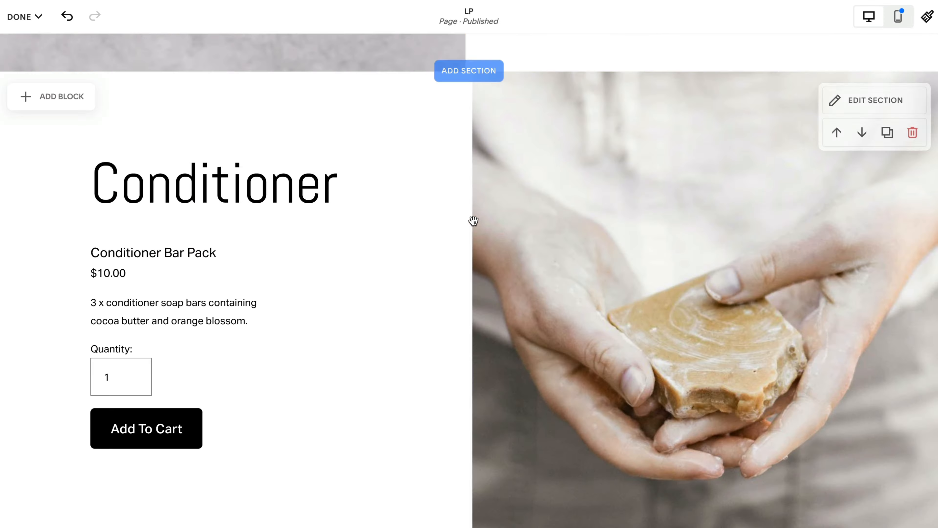
{"action": "scroll", "coordinate": [478, 224], "scroll_direction": "up", "scroll_amount": 15}
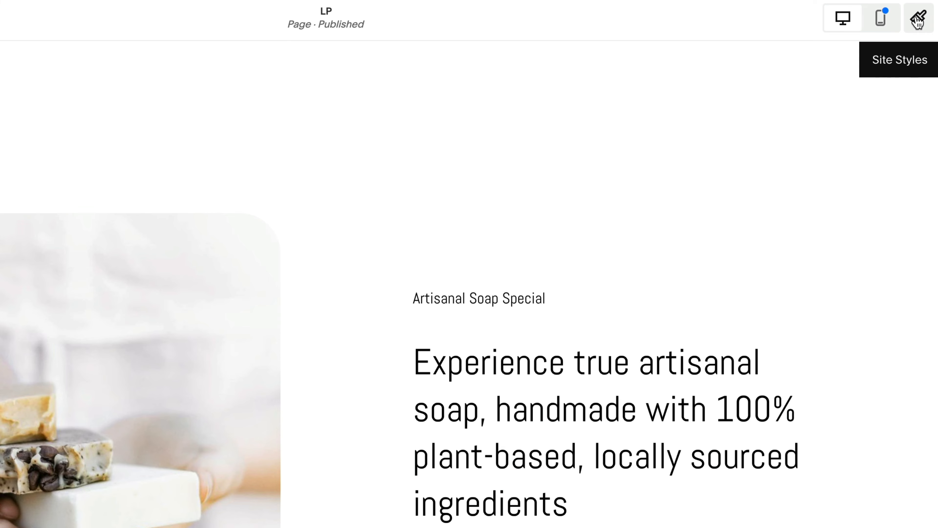
{"action": "left_click", "coordinate": [919, 20]}
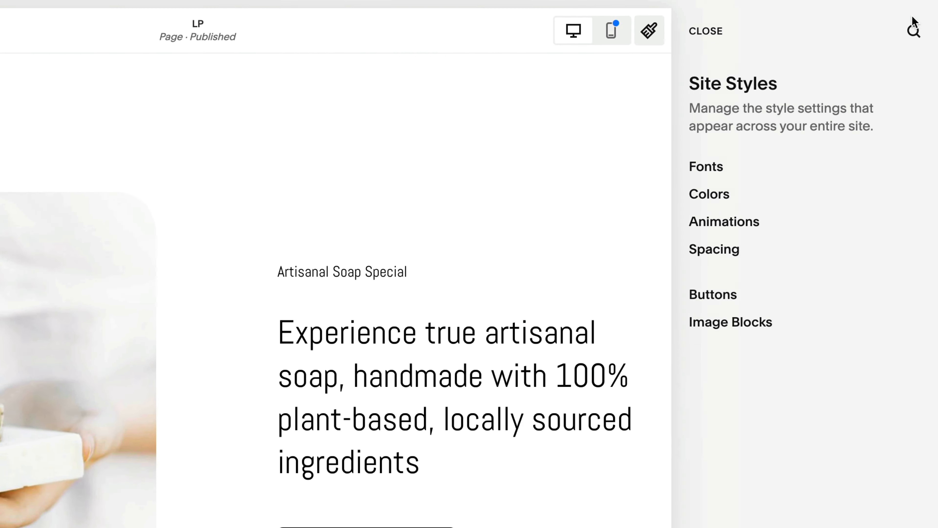
{"action": "left_click", "coordinate": [747, 197]}
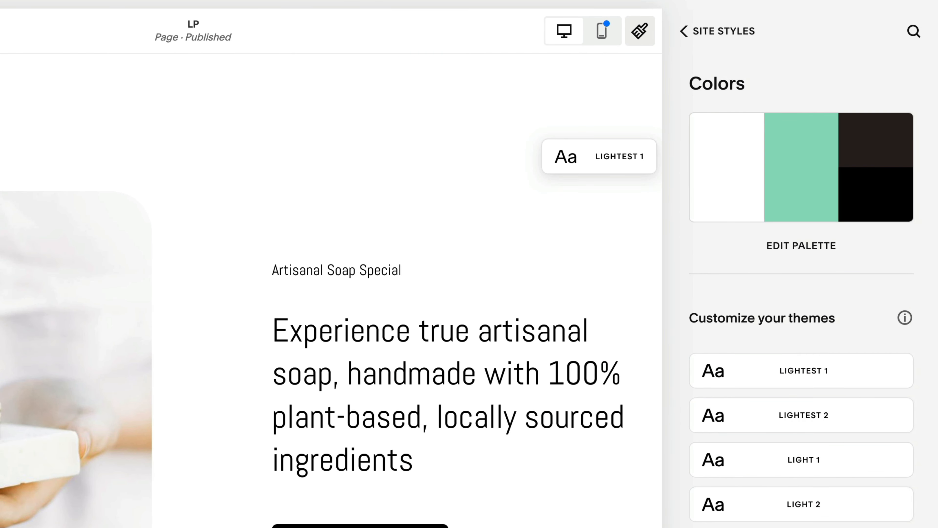
{"action": "scroll", "coordinate": [915, 270], "scroll_direction": "down", "scroll_amount": 3}
{"action": "scroll", "coordinate": [919, 274], "scroll_direction": "up", "scroll_amount": 3}
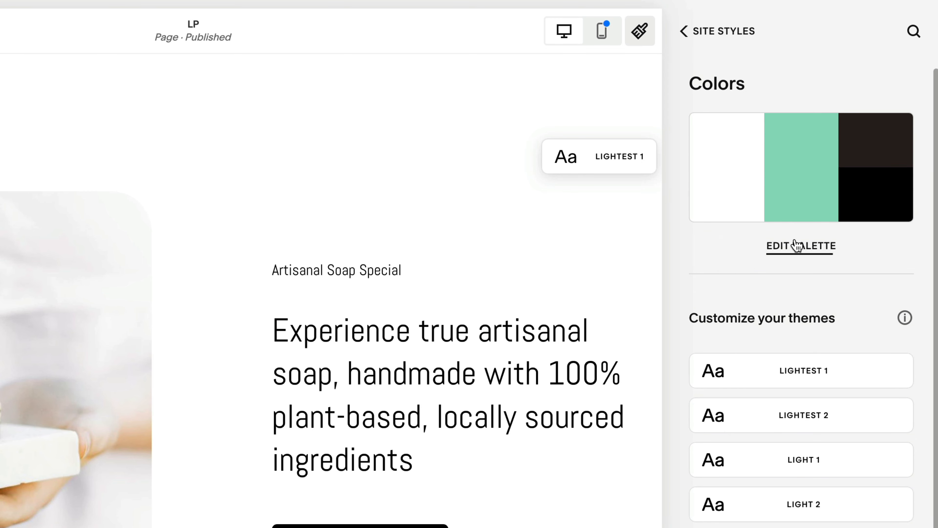
{"action": "left_click", "coordinate": [770, 246]}
{"action": "scroll", "coordinate": [929, 294], "scroll_direction": "down", "scroll_amount": 2}
{"action": "scroll", "coordinate": [928, 294], "scroll_direction": "down", "scroll_amount": 10}
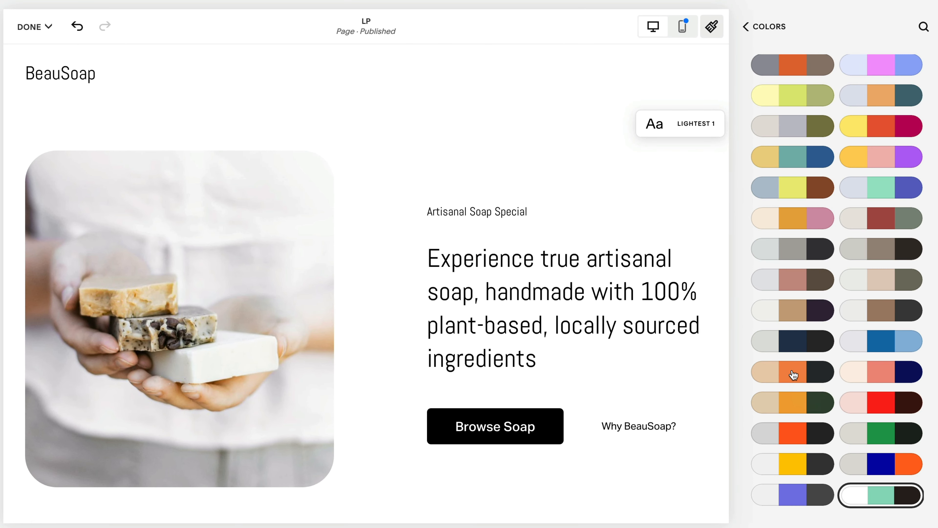
{"action": "left_click", "coordinate": [783, 376]}
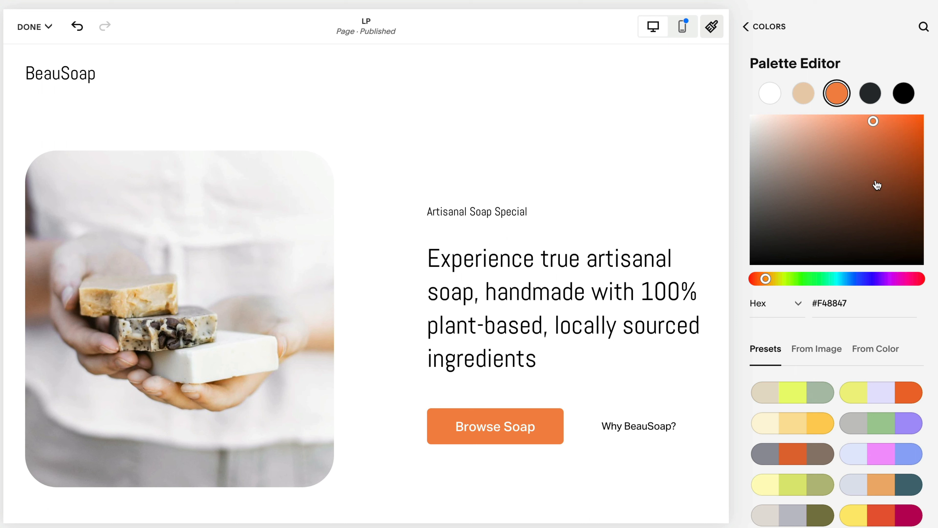
{"action": "left_click", "coordinate": [782, 27]}
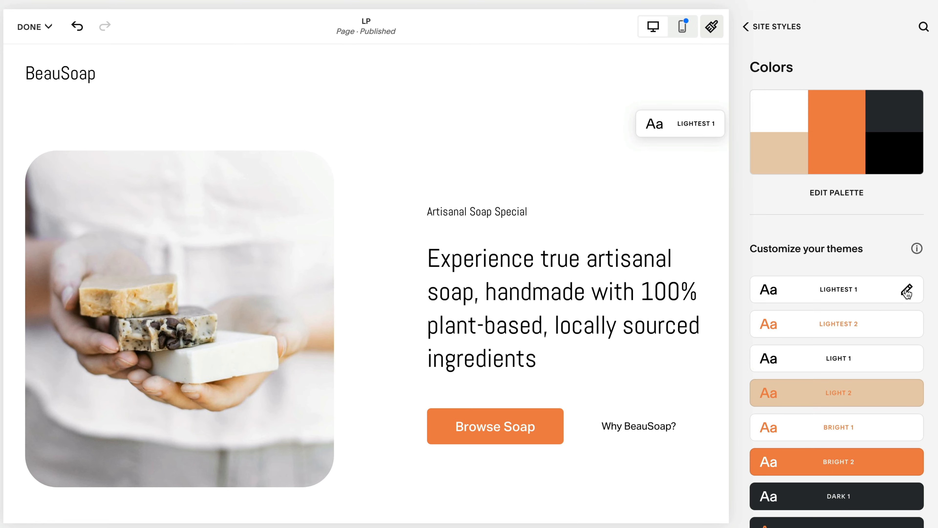
Step: Set the section background of the Lightest 1 color theme to #FFFAEF
{"action": "left_click", "coordinate": [907, 293]}
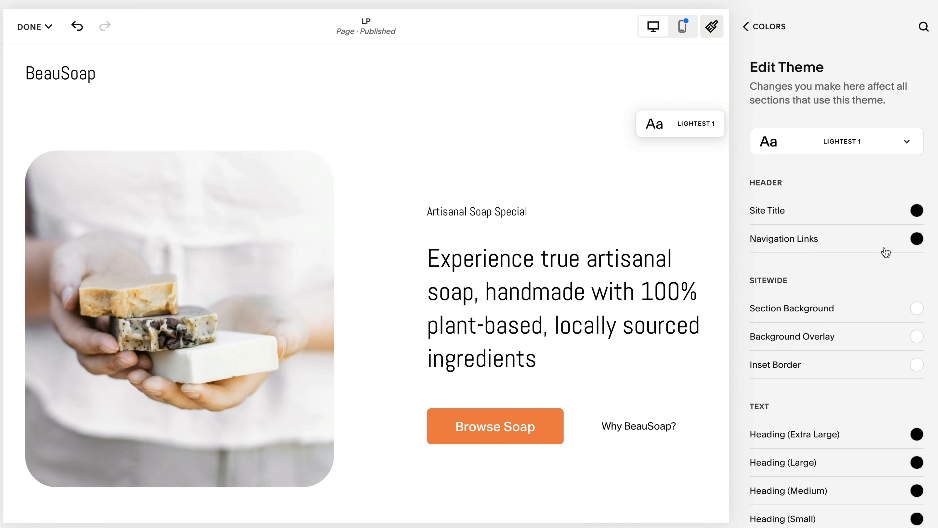
{"action": "scroll", "coordinate": [837, 292], "scroll_direction": "down", "scroll_amount": 3}
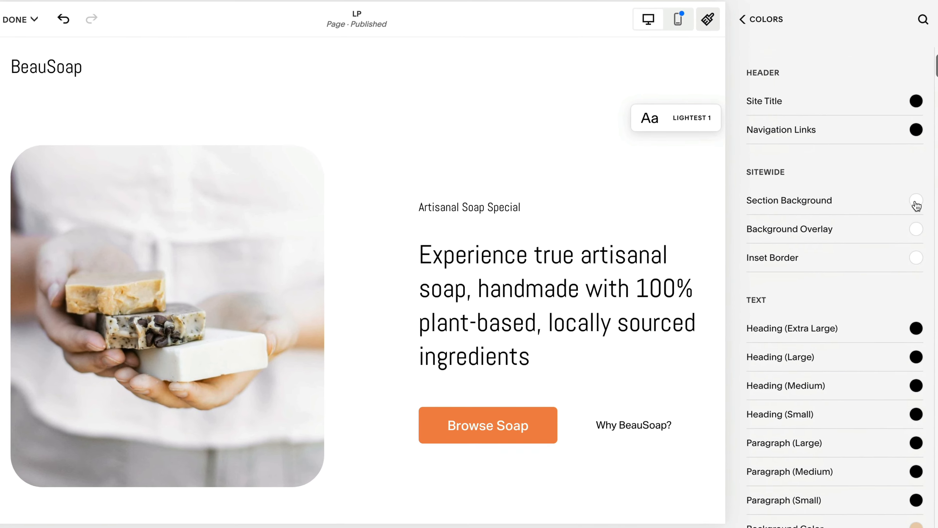
{"action": "left_click", "coordinate": [916, 204]}
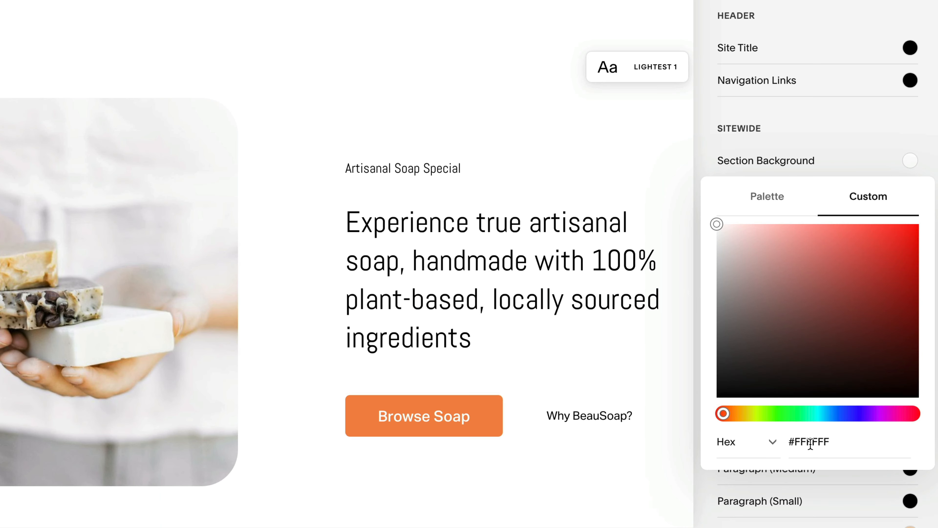
{"action": "double_click", "coordinate": [815, 442]}
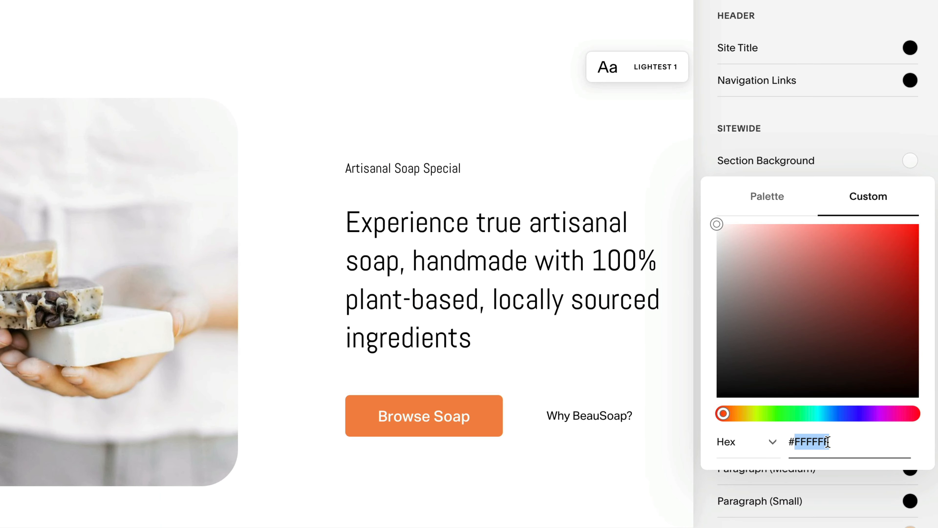
{"action": "type", "text": "FFFAEF"}
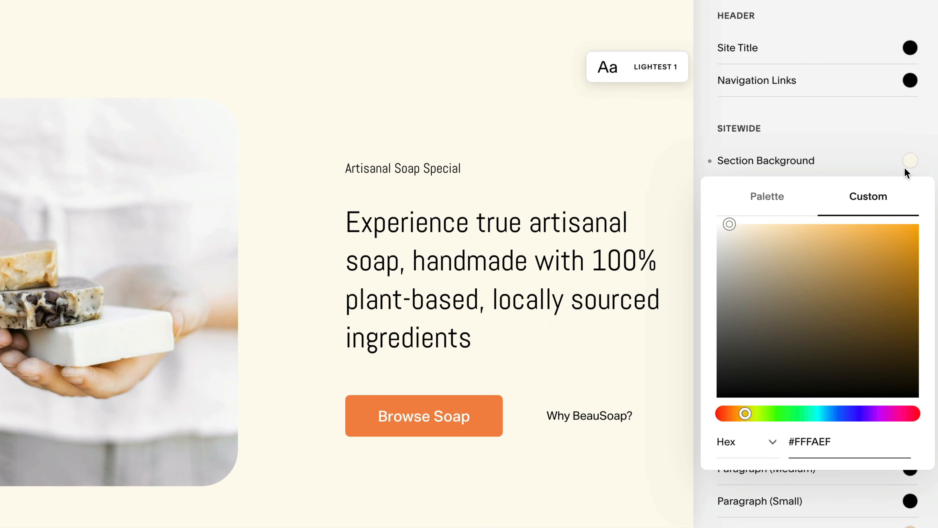
{"action": "left_click", "coordinate": [898, 139]}
{"action": "scroll", "coordinate": [625, 149], "scroll_direction": "down", "scroll_amount": 10}
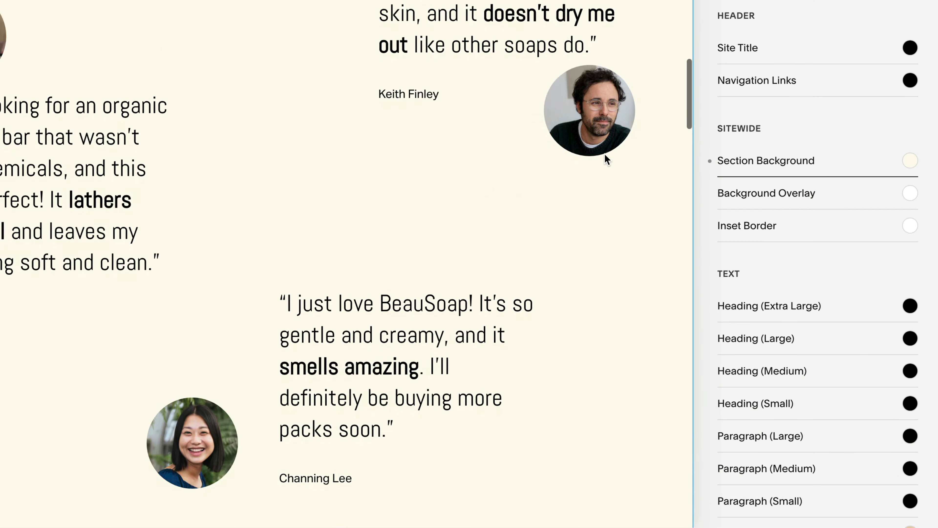
{"action": "scroll", "coordinate": [605, 155], "scroll_direction": "down", "scroll_amount": 15}
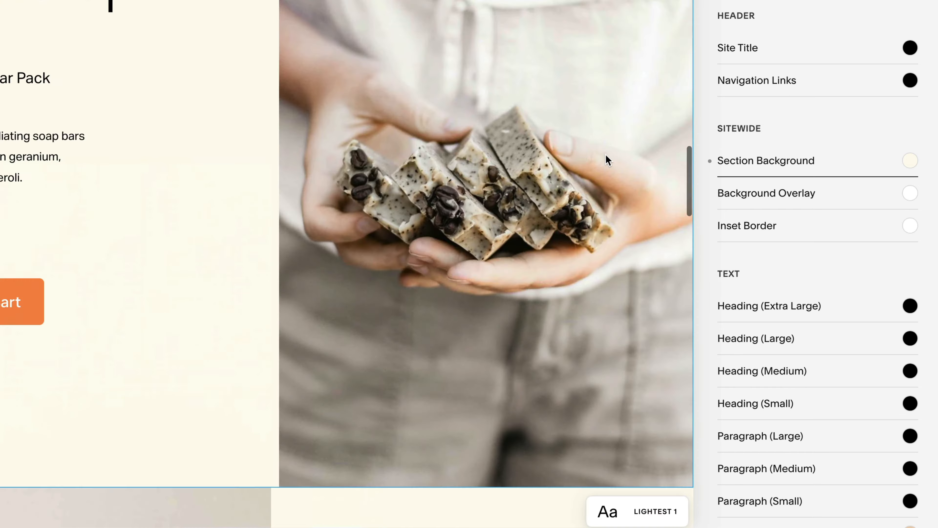
{"action": "scroll", "coordinate": [403, 129], "scroll_direction": "up", "scroll_amount": 20}
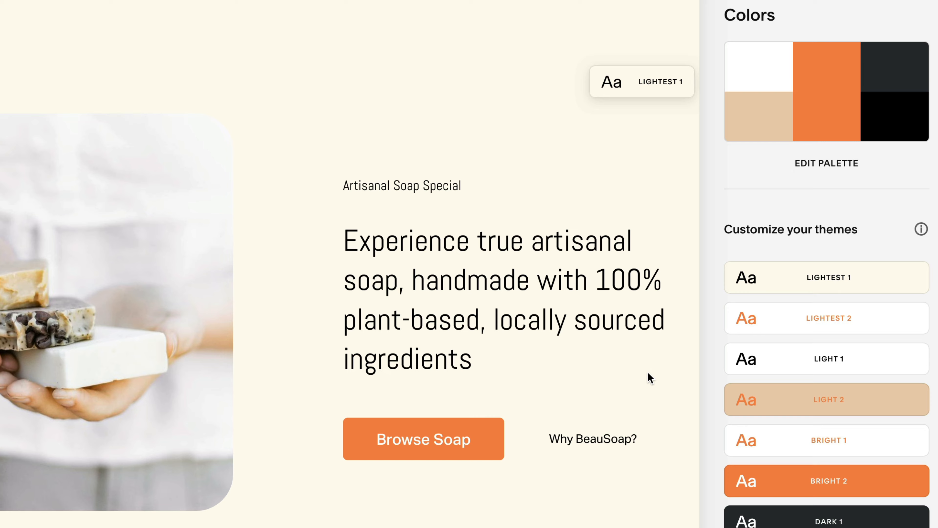
Step: Set the section background of the Light 1 color theme to #F9F1E0 and close the site styles
{"action": "scroll", "coordinate": [648, 372], "scroll_direction": "down", "scroll_amount": 8}
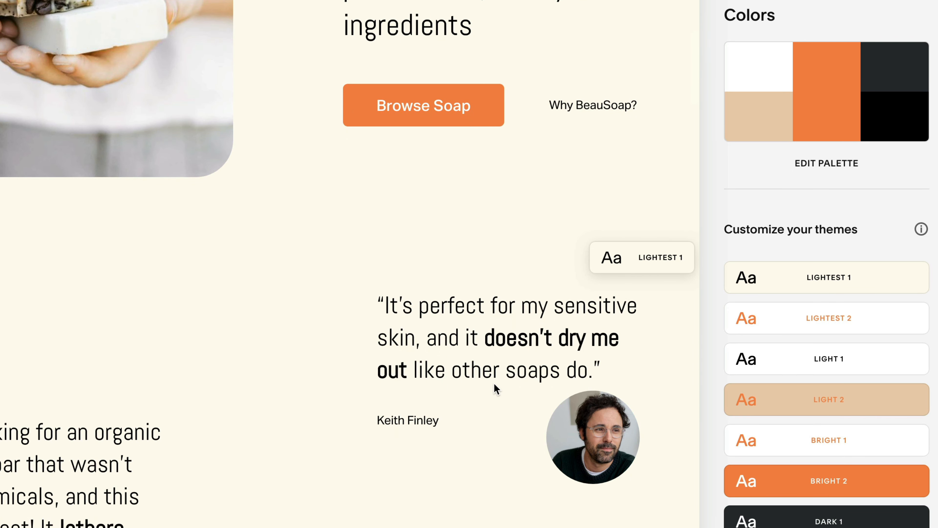
{"action": "scroll", "coordinate": [497, 383], "scroll_direction": "up", "scroll_amount": 5}
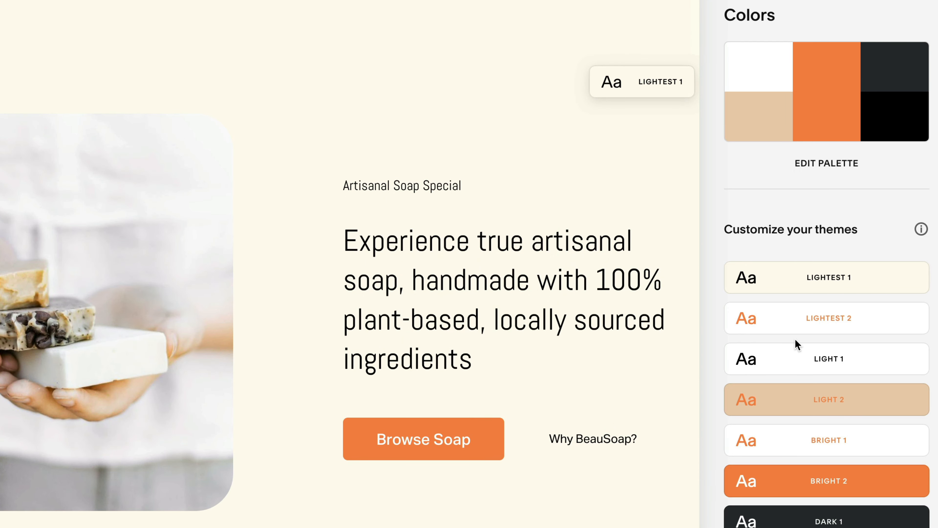
{"action": "mouse_move", "coordinate": [836, 360]}
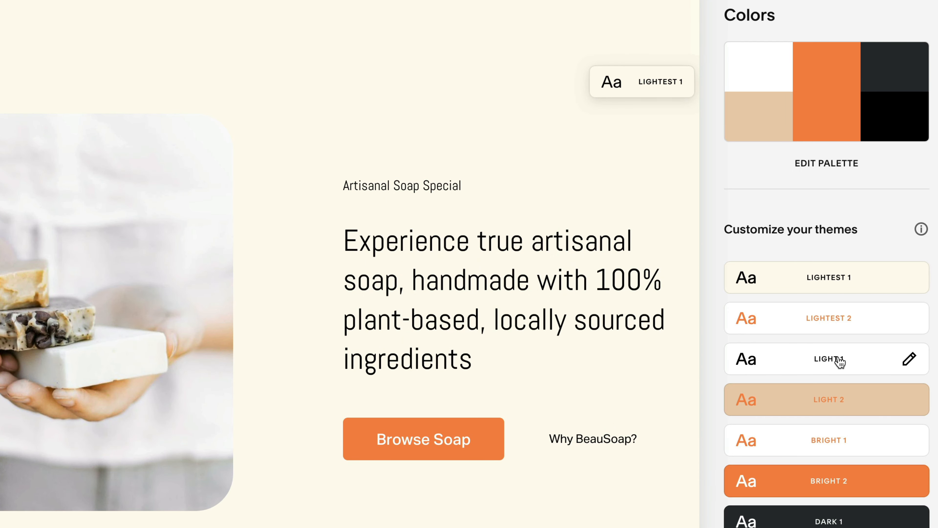
{"action": "left_click", "coordinate": [909, 360]}
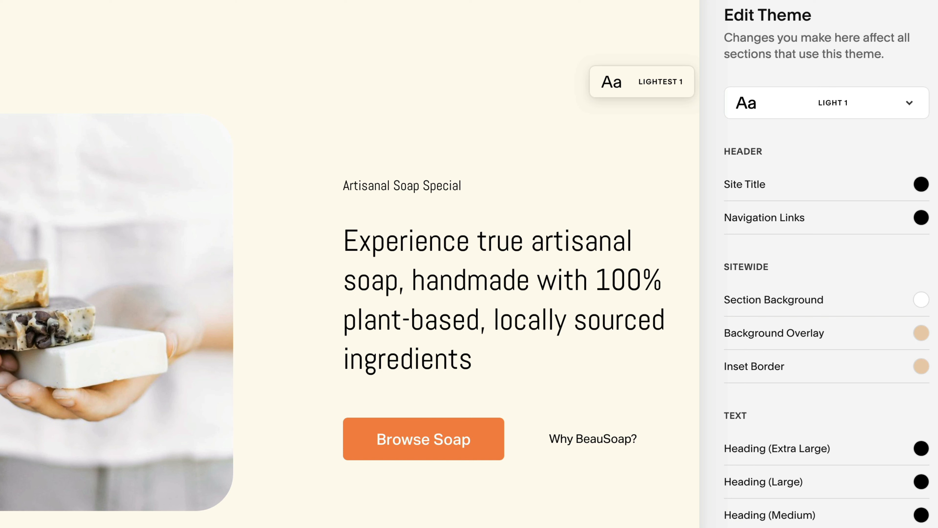
{"action": "left_click", "coordinate": [921, 301]}
{"action": "double_click", "coordinate": [816, 514]}
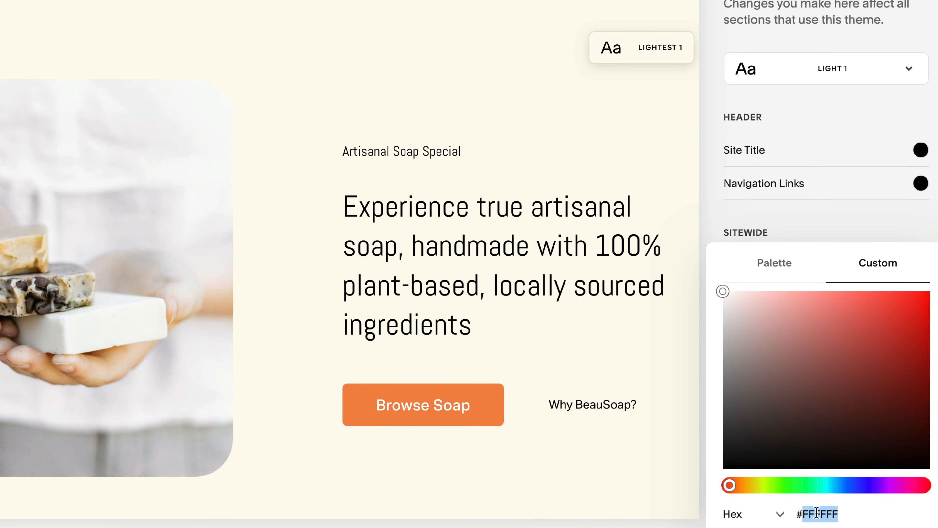
{"action": "type", "text": "F9F1E0"}
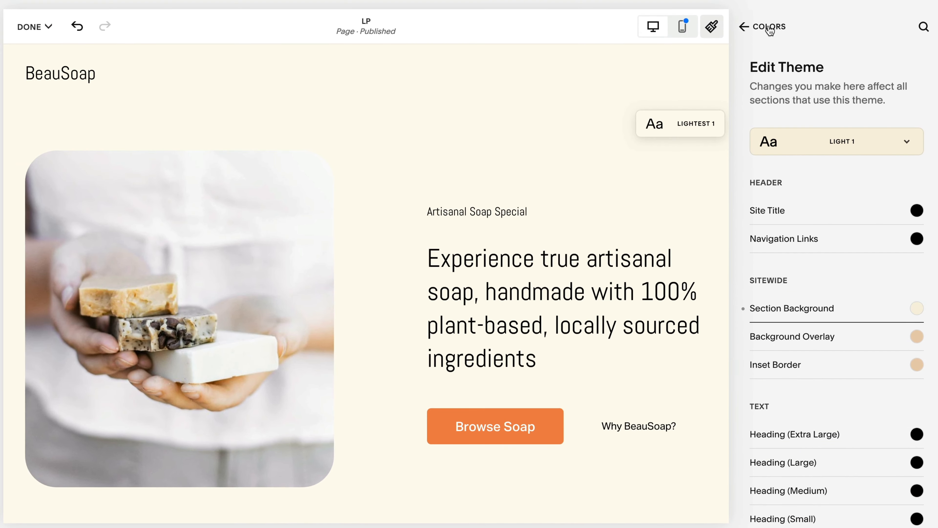
{"action": "left_click", "coordinate": [771, 27]}
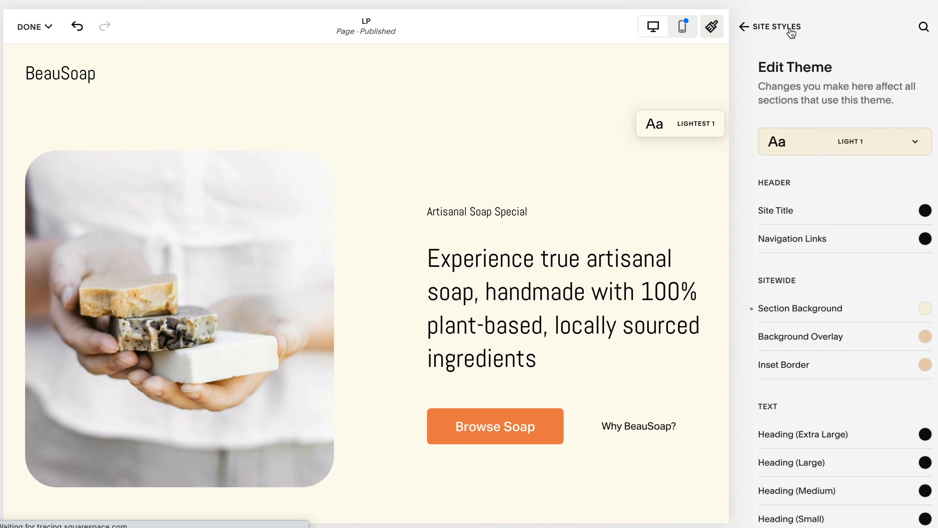
{"action": "left_click", "coordinate": [776, 28]}
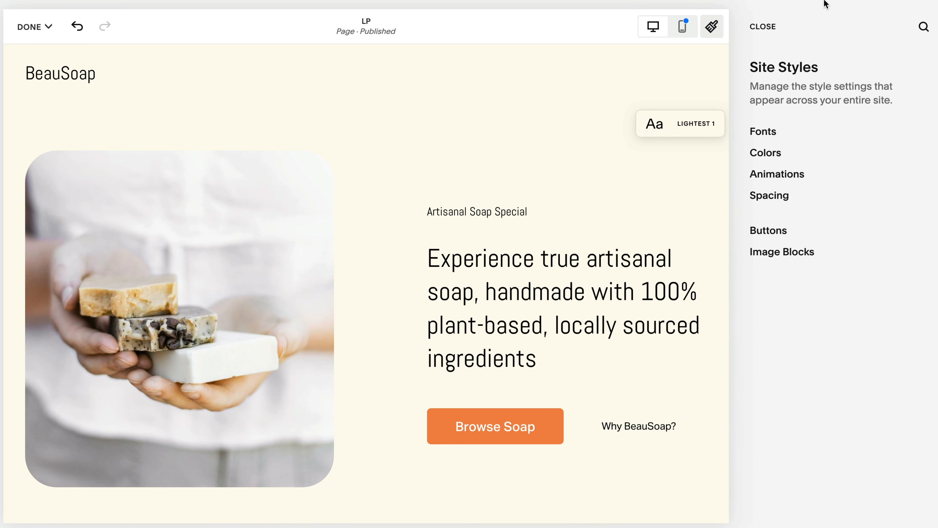
{"action": "left_click", "coordinate": [762, 26]}
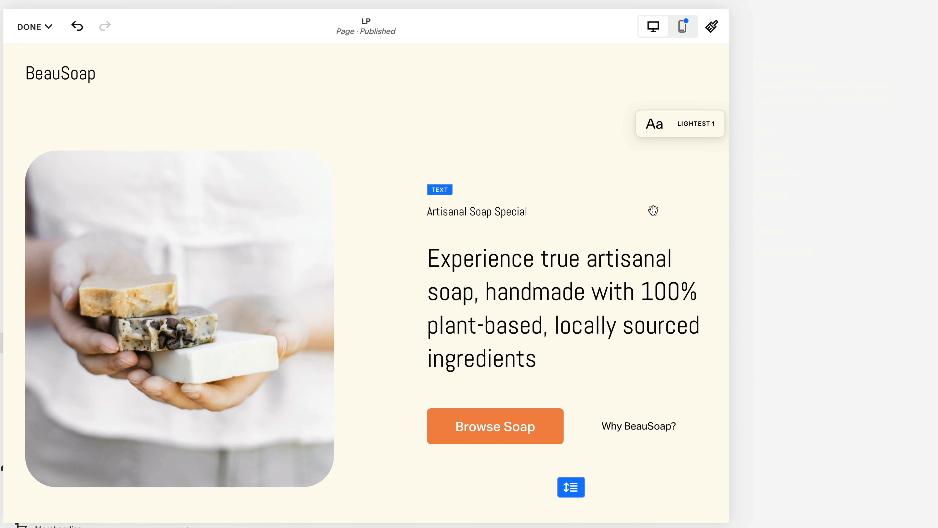
Step: Apply the Light 1 color theme to the customer testimonials section
{"action": "scroll", "coordinate": [700, 214], "scroll_direction": "down", "scroll_amount": 10}
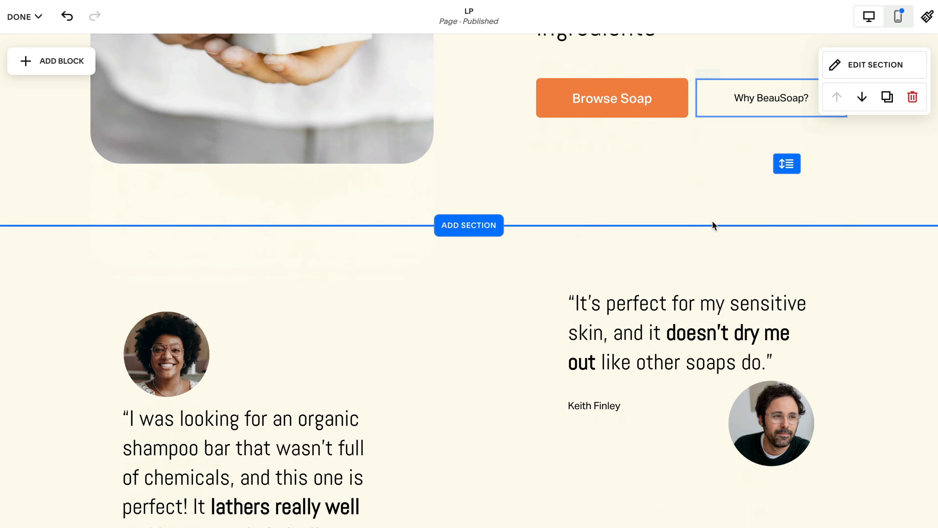
{"action": "scroll", "coordinate": [714, 226], "scroll_direction": "down", "scroll_amount": 3}
{"action": "left_click", "coordinate": [884, 173]}
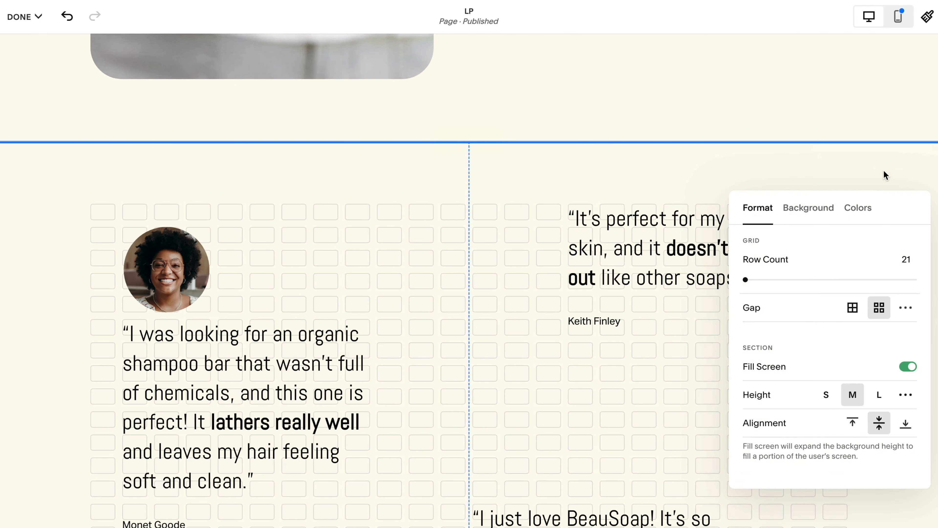
{"action": "left_click", "coordinate": [858, 209]}
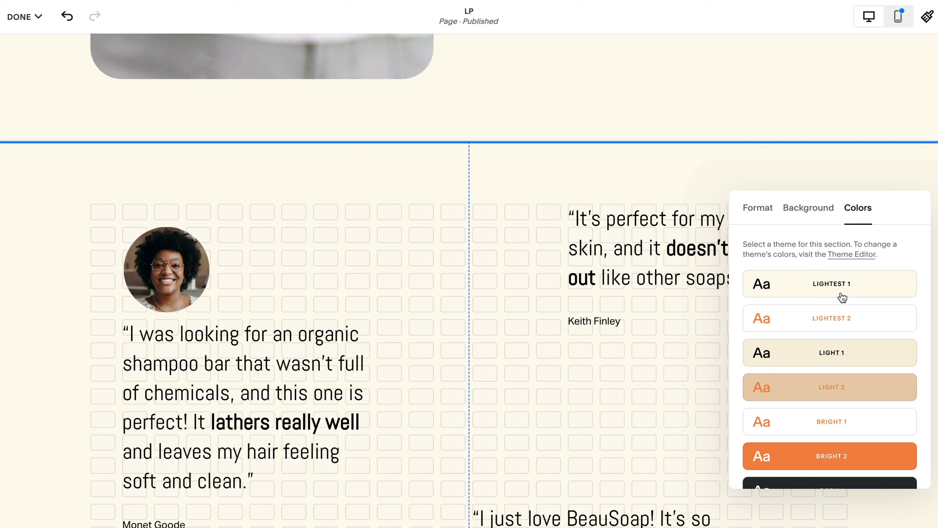
{"action": "left_click", "coordinate": [866, 356]}
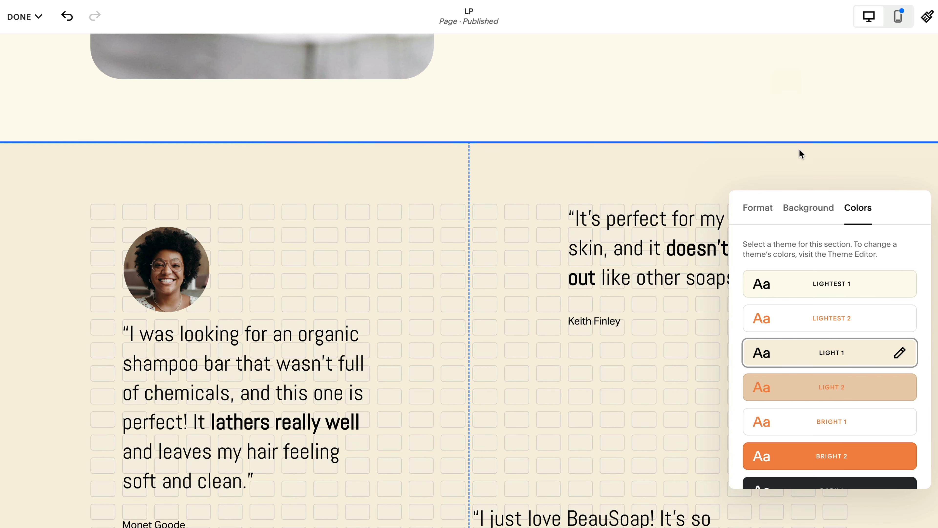
{"action": "left_click", "coordinate": [864, 106]}
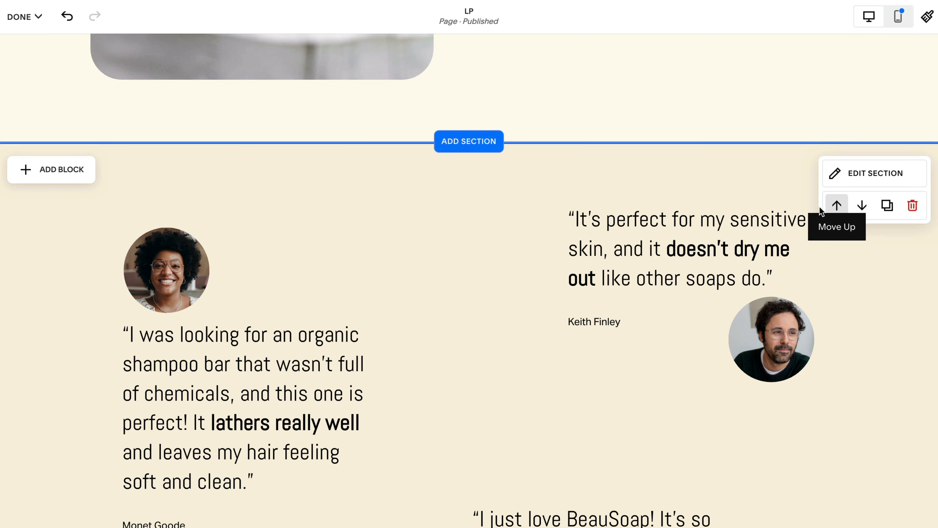
Step: Examine the background colors of the hero, testimonials and Home Spa sections against each other
{"action": "scroll", "coordinate": [813, 121], "scroll_direction": "up", "scroll_amount": 10}
{"action": "scroll", "coordinate": [822, 168], "scroll_direction": "down", "scroll_amount": 8}
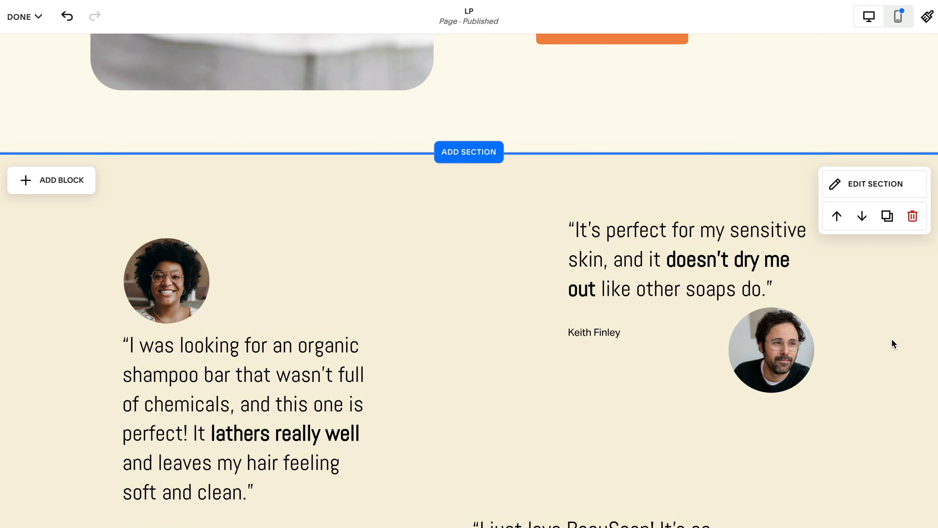
{"action": "scroll", "coordinate": [892, 343], "scroll_direction": "down", "scroll_amount": 15}
{"action": "scroll", "coordinate": [867, 298], "scroll_direction": "down", "scroll_amount": 9}
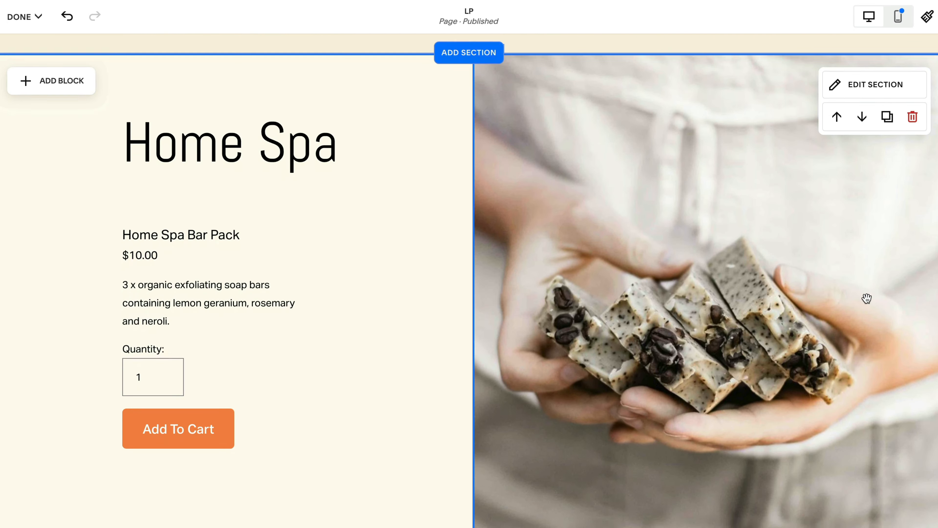
{"action": "scroll", "coordinate": [492, 143], "scroll_direction": "up", "scroll_amount": 20}
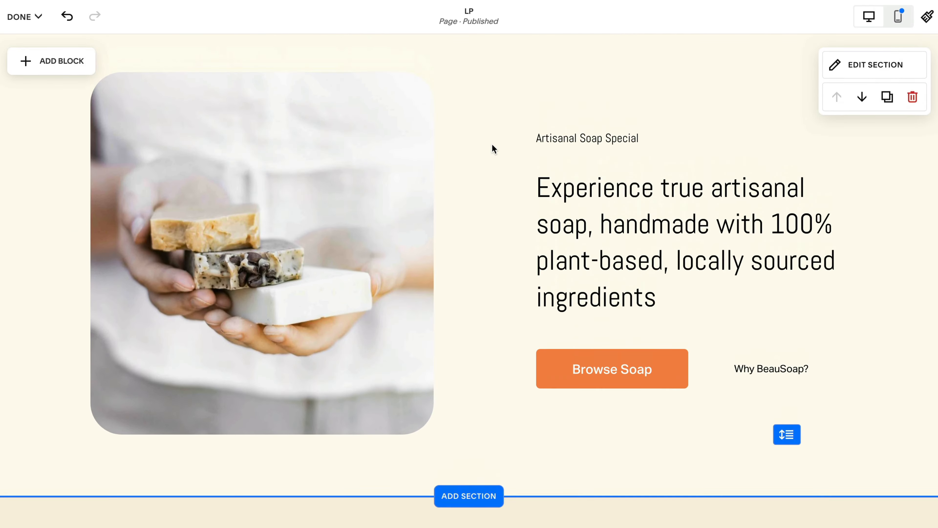
{"action": "scroll", "coordinate": [497, 147], "scroll_direction": "down", "scroll_amount": 15}
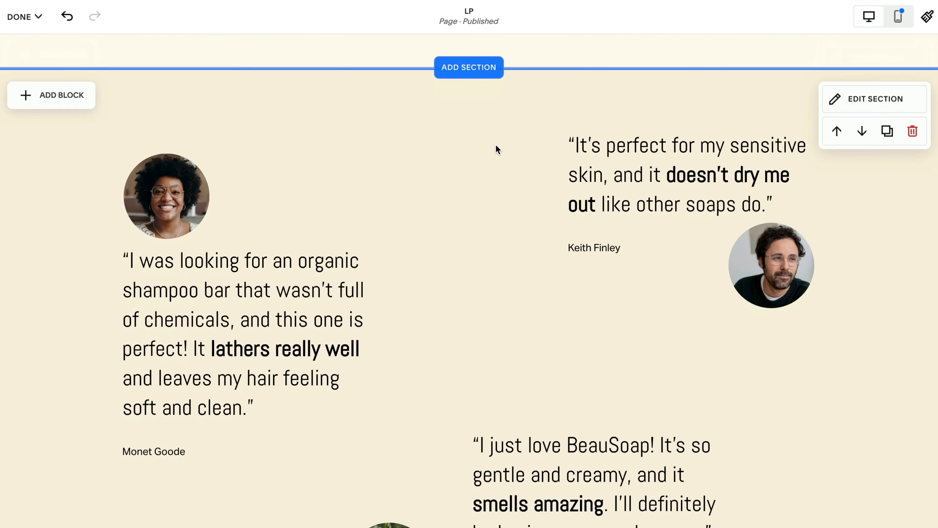
Step: Add the Services section layout with the wavy scrolling "Featured Product" text between the customer testimonials and Home Spa sections
{"action": "scroll", "coordinate": [496, 147], "scroll_direction": "down", "scroll_amount": 2}
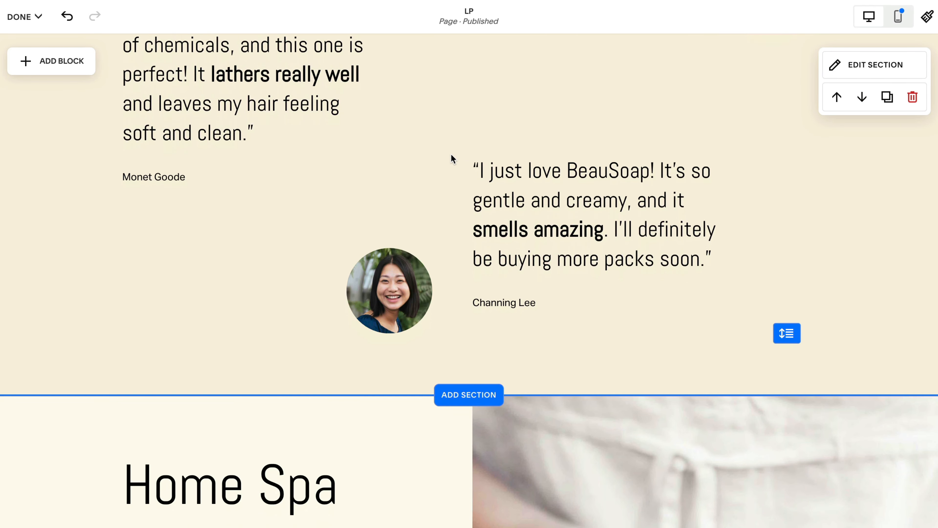
{"action": "scroll", "coordinate": [454, 153], "scroll_direction": "down", "scroll_amount": 3}
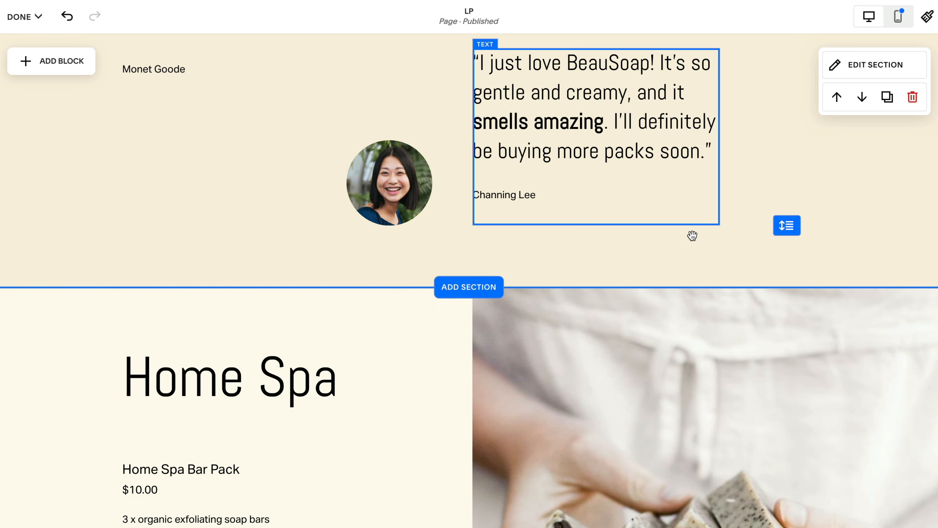
{"action": "scroll", "coordinate": [692, 240], "scroll_direction": "down", "scroll_amount": 1}
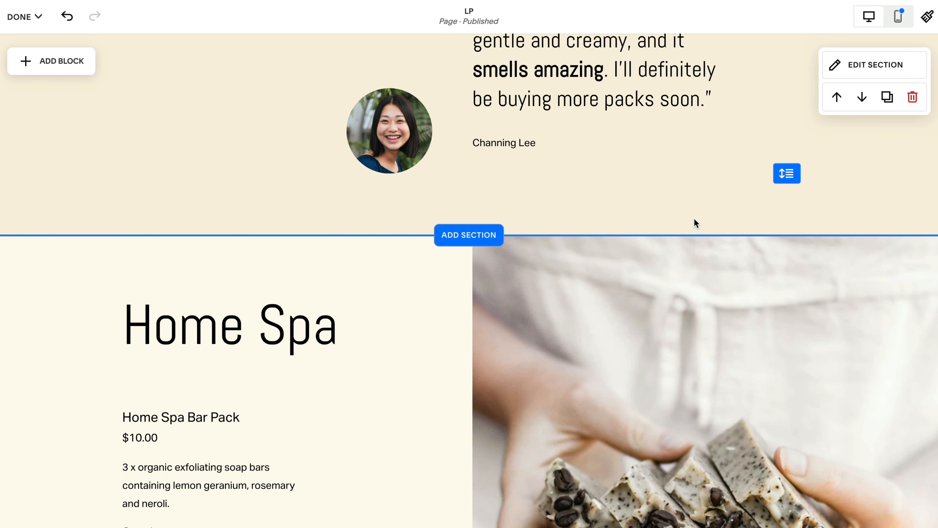
{"action": "left_click", "coordinate": [480, 235]}
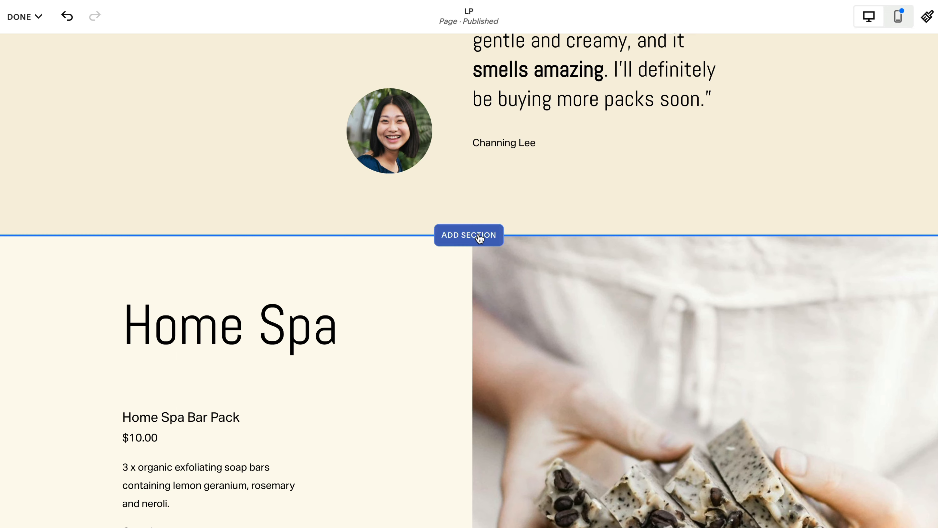
{"action": "left_click", "coordinate": [479, 236]}
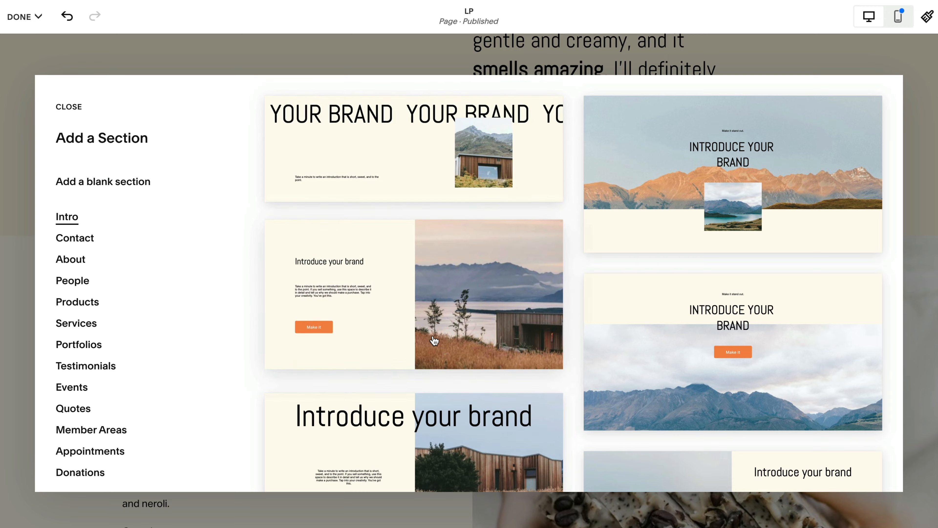
{"action": "scroll", "coordinate": [433, 339], "scroll_direction": "down", "scroll_amount": 7}
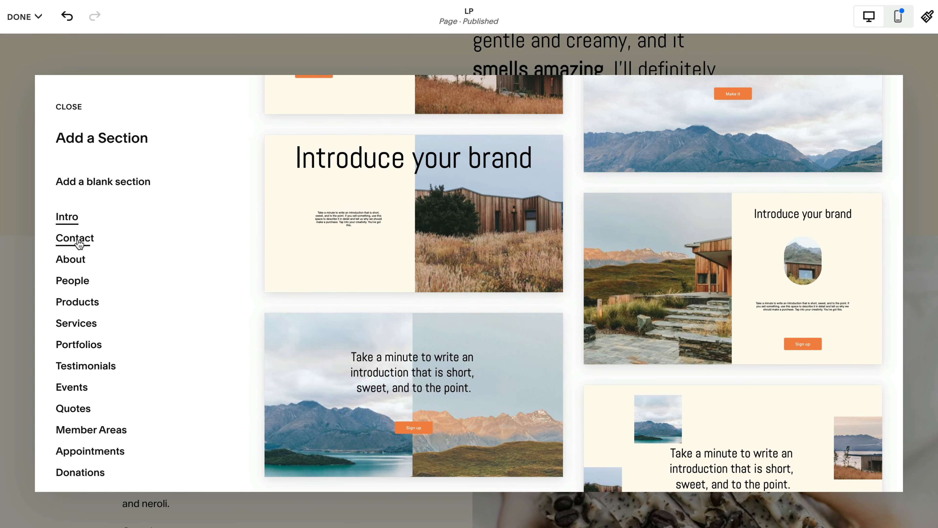
{"action": "left_click", "coordinate": [79, 324]}
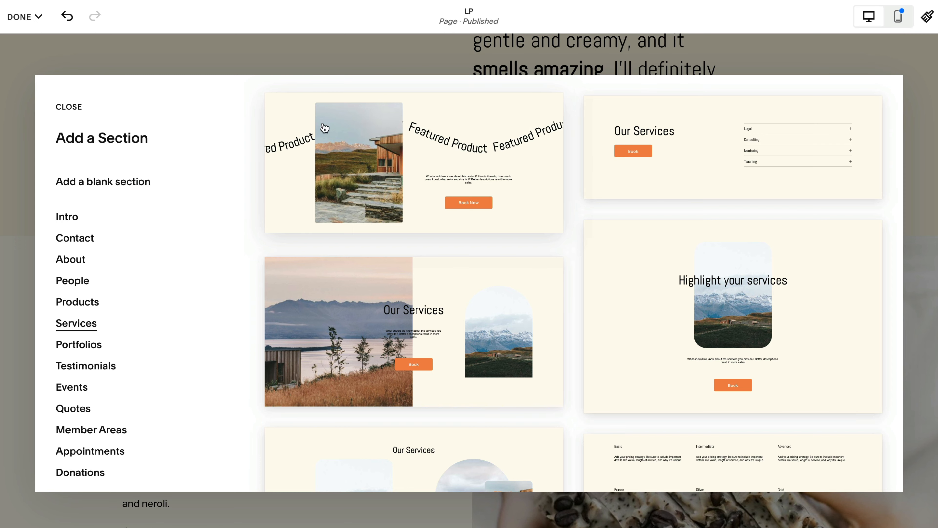
{"action": "left_click", "coordinate": [434, 186]}
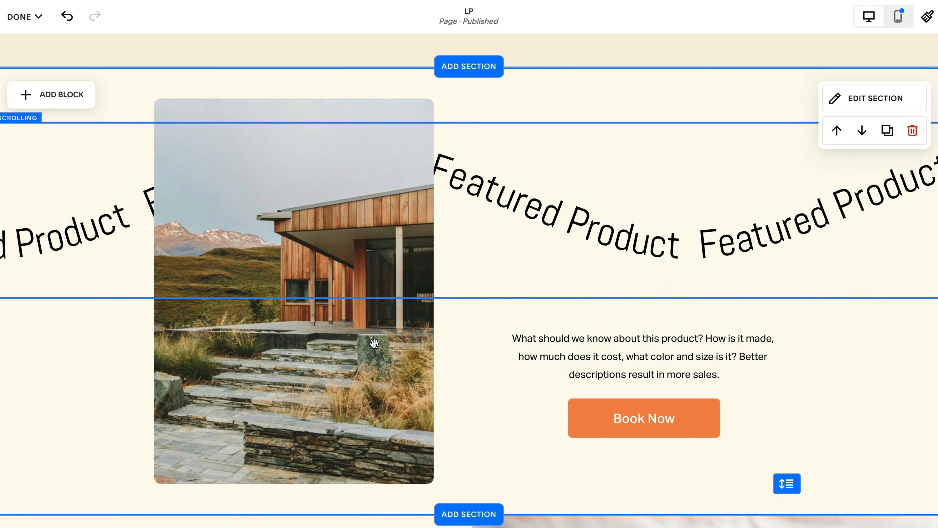
Step: Delete the image, the description text and the Book Now button from the Featured Product section, leaving only the scrolling text
{"action": "left_click", "coordinate": [217, 105]}
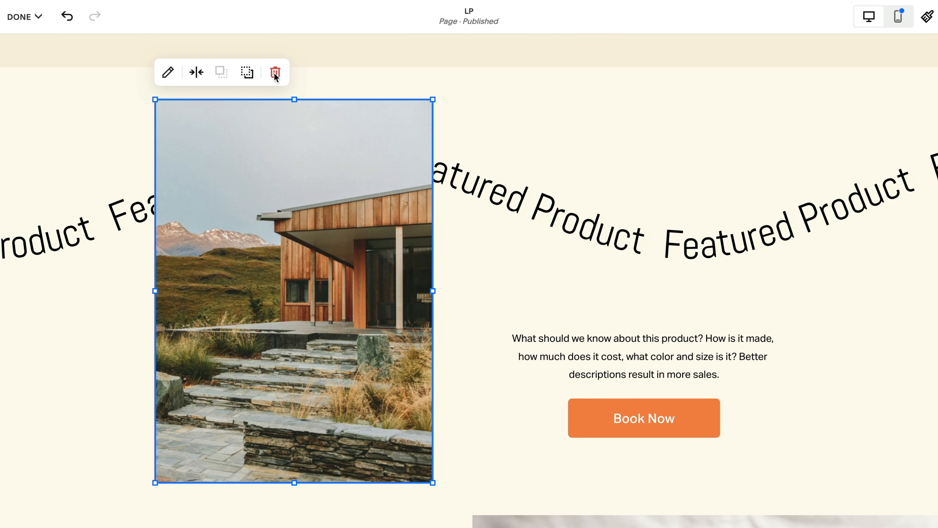
{"action": "left_click", "coordinate": [275, 72]}
{"action": "left_click", "coordinate": [536, 303]}
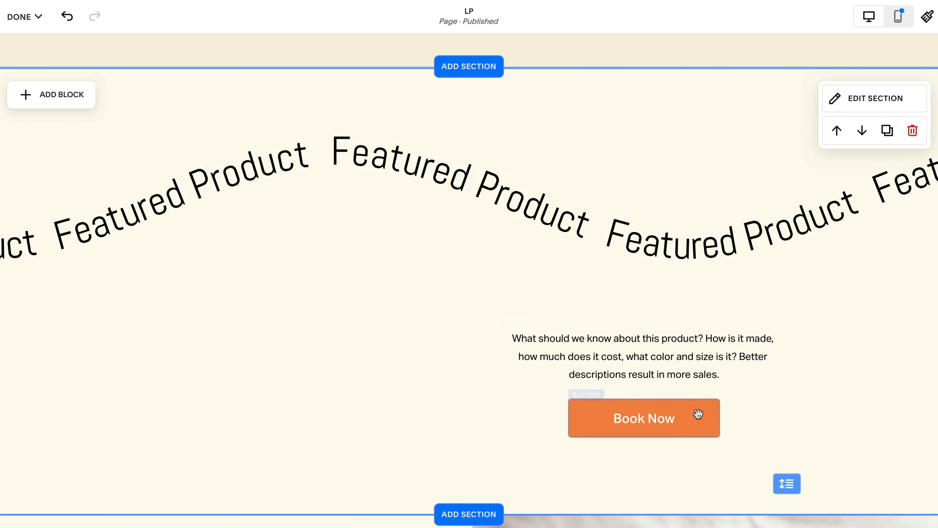
{"action": "left_click", "coordinate": [658, 358]}
{"action": "left_click", "coordinate": [572, 304]}
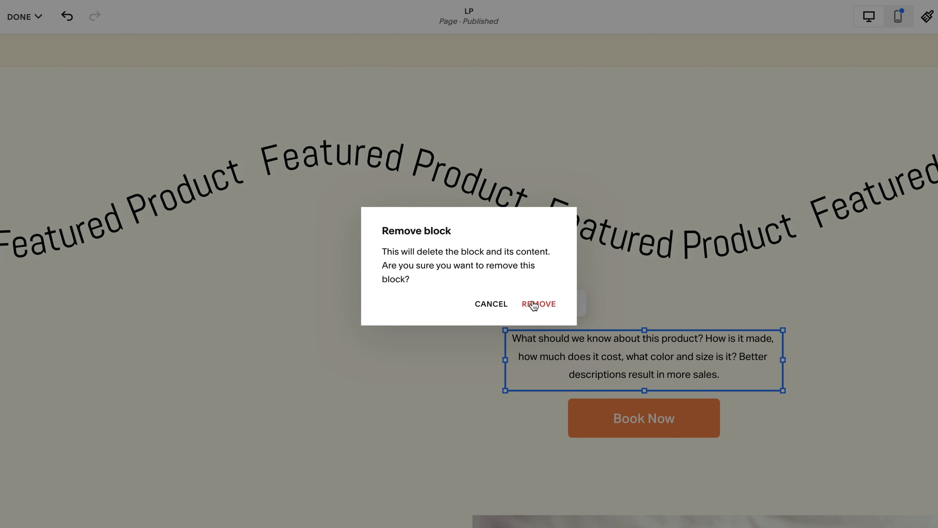
{"action": "left_click", "coordinate": [538, 302]}
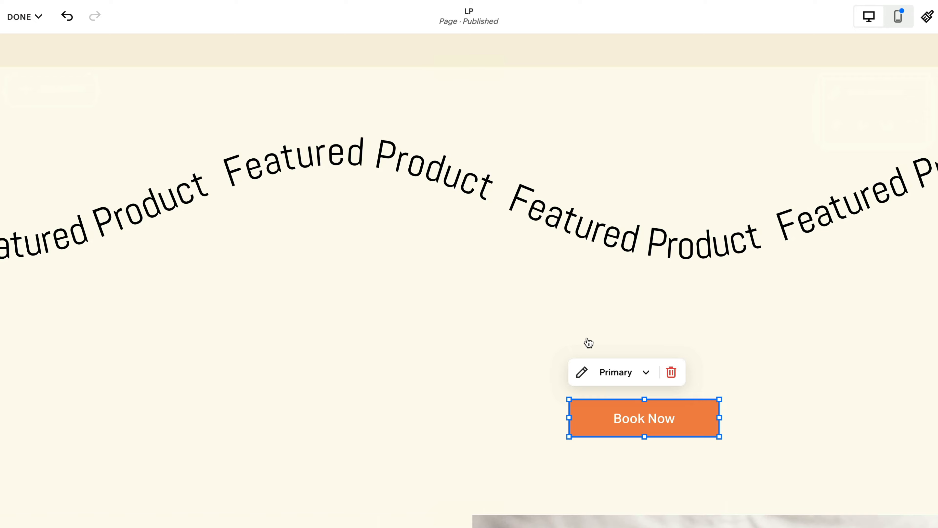
{"action": "left_click", "coordinate": [671, 372]}
{"action": "left_click", "coordinate": [533, 302]}
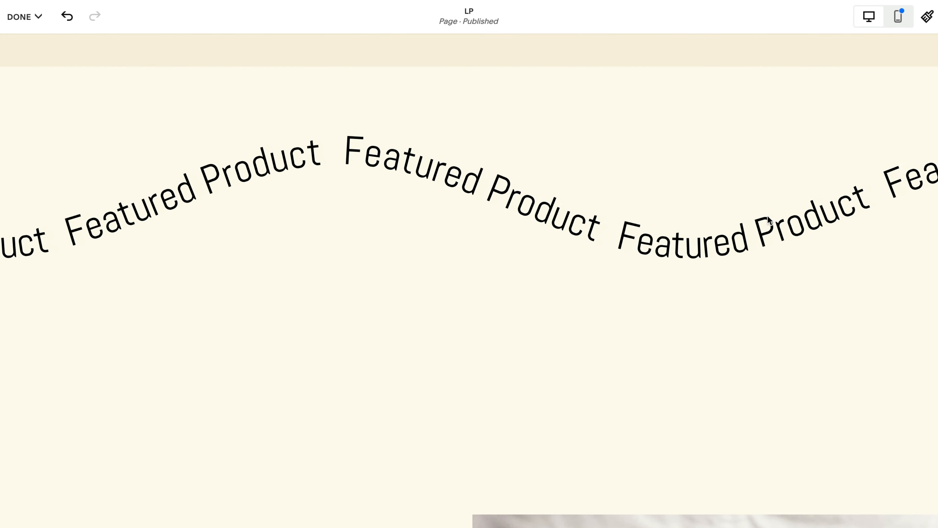
Step: Add the Testimonials layout with three scrolling quote lines between the Home Spa and 3-for-2 pack special sections
{"action": "mouse_move", "coordinate": [621, 223]}
{"action": "scroll", "coordinate": [662, 255], "scroll_direction": "down", "scroll_amount": 15}
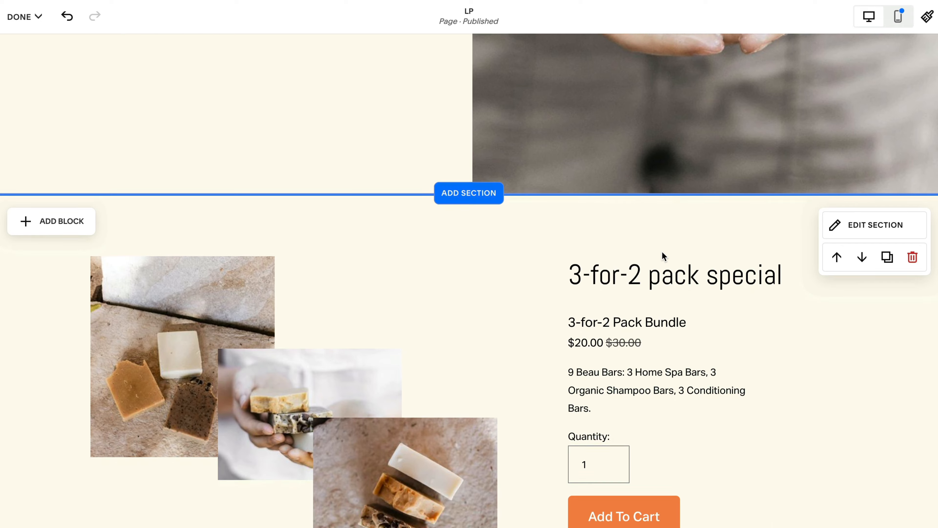
{"action": "left_click", "coordinate": [478, 197]}
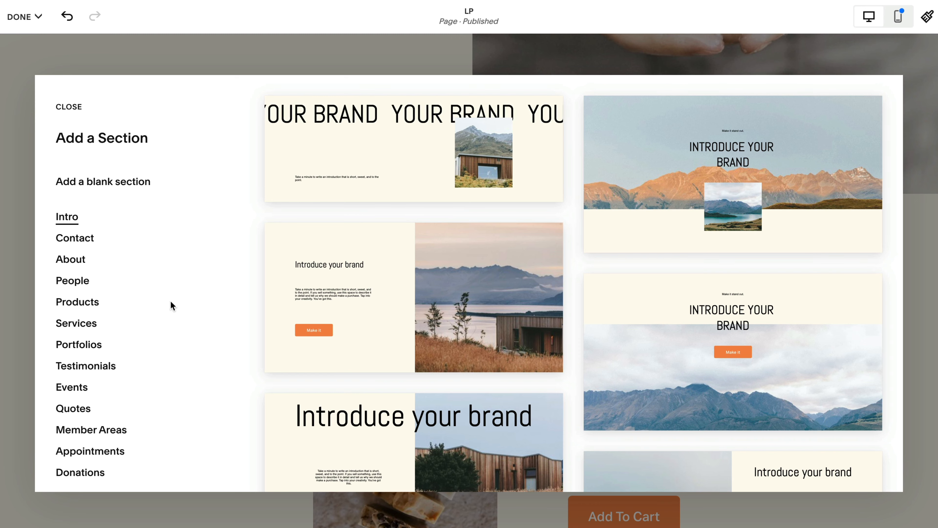
{"action": "left_click", "coordinate": [85, 366]}
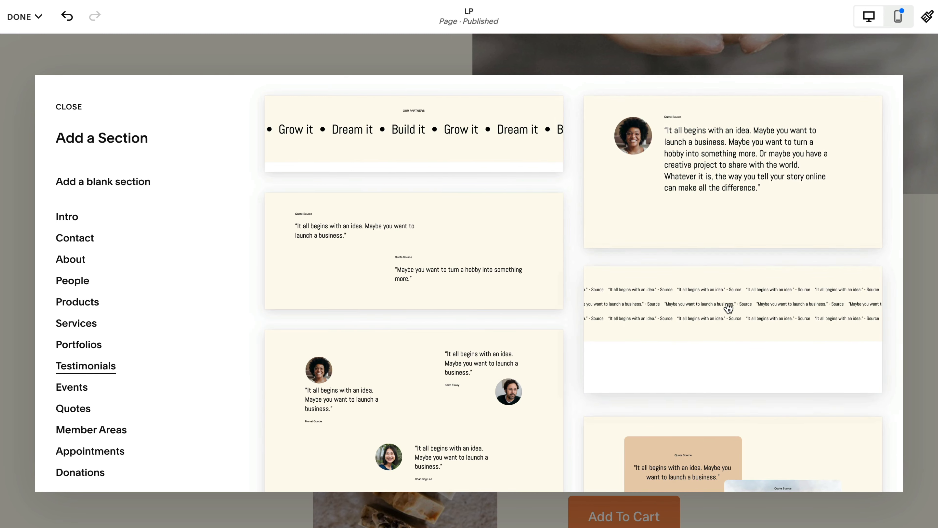
{"action": "left_click", "coordinate": [743, 314]}
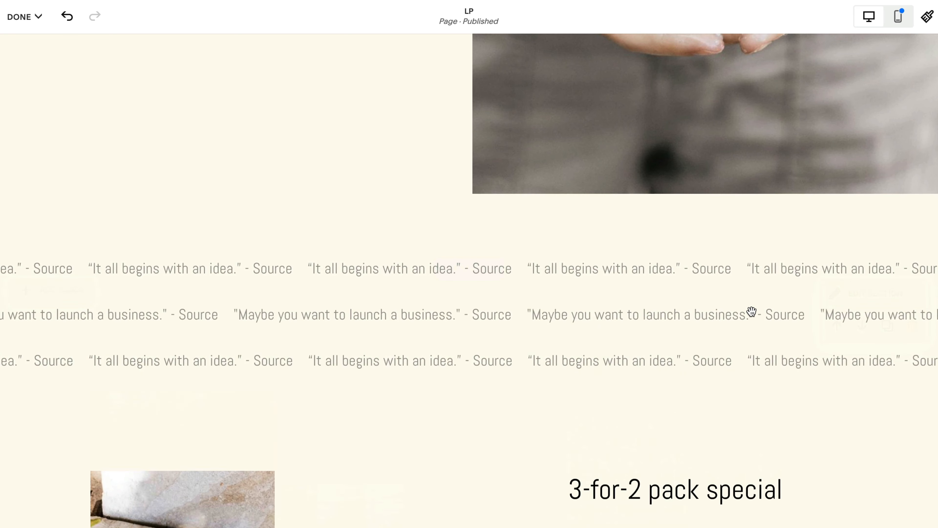
Step: Delete the third scrolling quote line from the section above the 3-for-2 pack special
{"action": "left_click", "coordinate": [613, 360]}
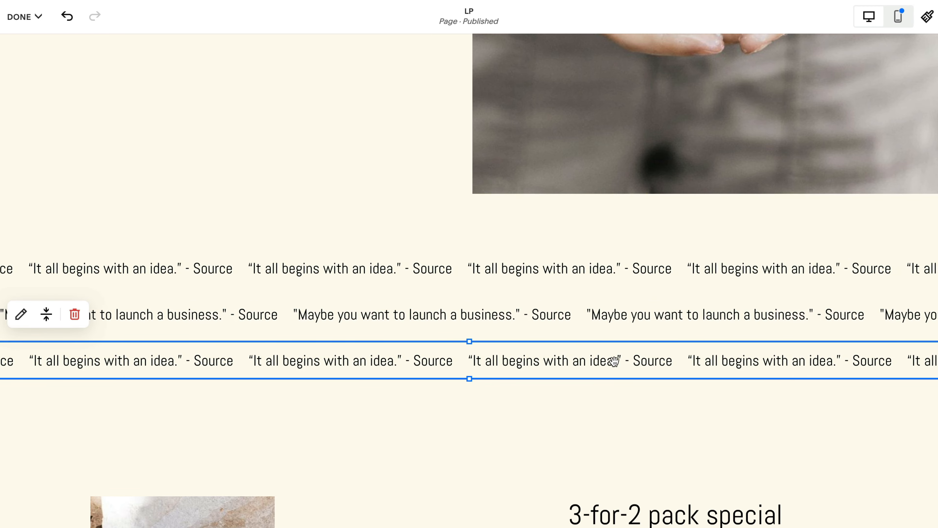
{"action": "left_click", "coordinate": [74, 314]}
{"action": "left_click", "coordinate": [528, 305]}
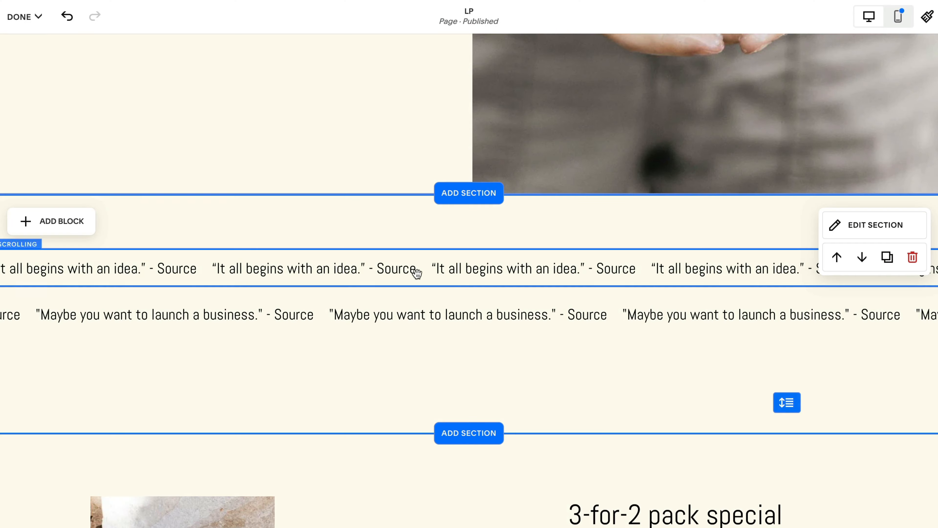
Step: Set the first scrolling line's text to "Coco Butter - Lemon Geranium - Rosemary - Neroli - Lemongrass - Coconut Milk - Orange Blossom -"
{"action": "left_click", "coordinate": [425, 268]}
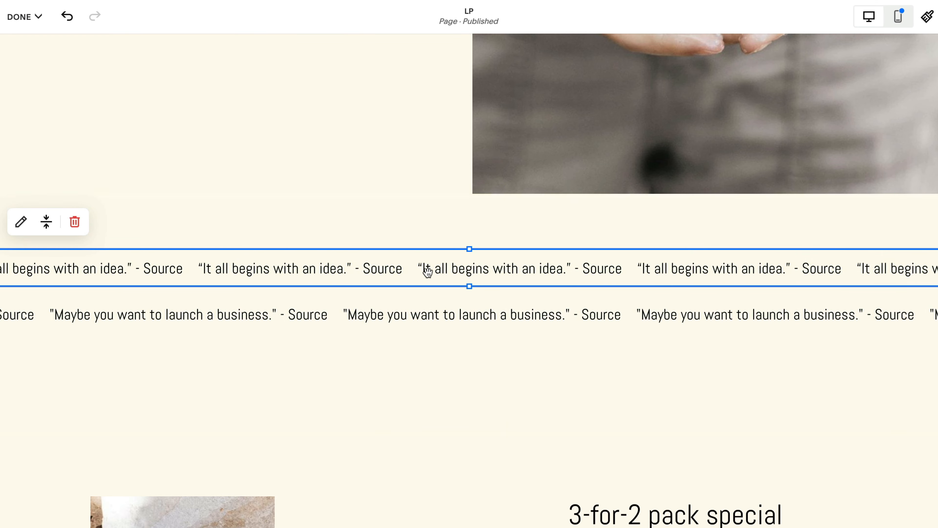
{"action": "left_click", "coordinate": [21, 222]}
{"action": "left_click", "coordinate": [838, 302]}
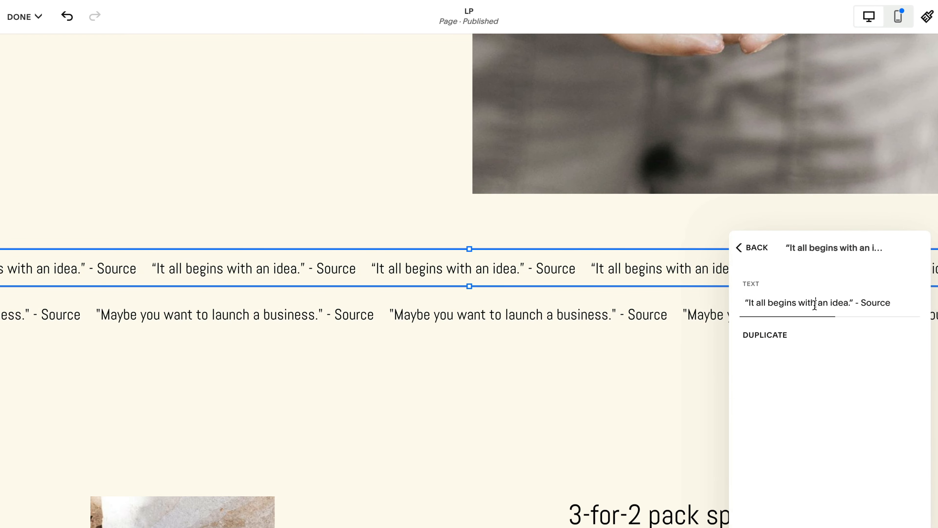
{"action": "key", "text": "ctrl+a"}
{"action": "type", "text": "Coco Butter - Lemon Geranium - Rosemary - Neroli - Lemongrass - Coconut Milk - Orange Blossom -"}
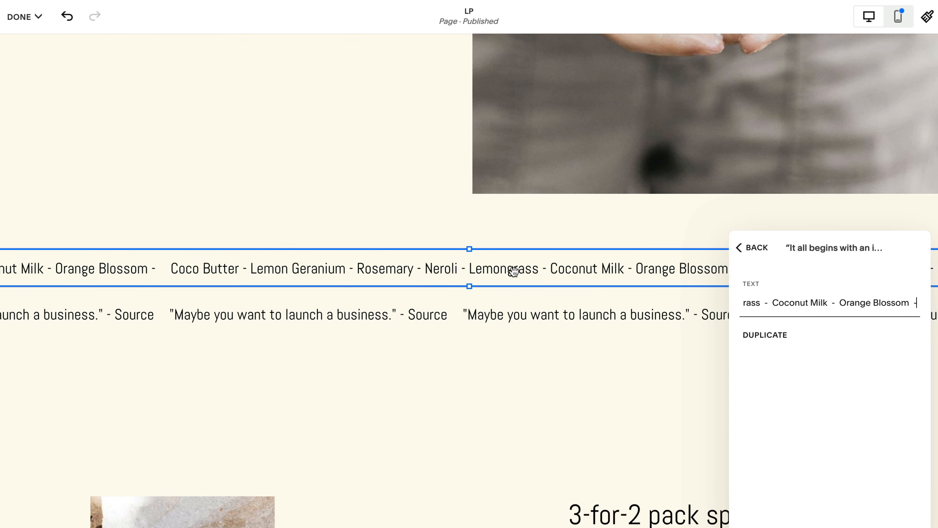
{"action": "left_click", "coordinate": [756, 248]}
Step: Replace the second scrolling line's text with the same ingredient list and shorten the section to reduce the empty space beneath it
{"action": "left_click", "coordinate": [630, 312]}
{"action": "left_click", "coordinate": [458, 314]}
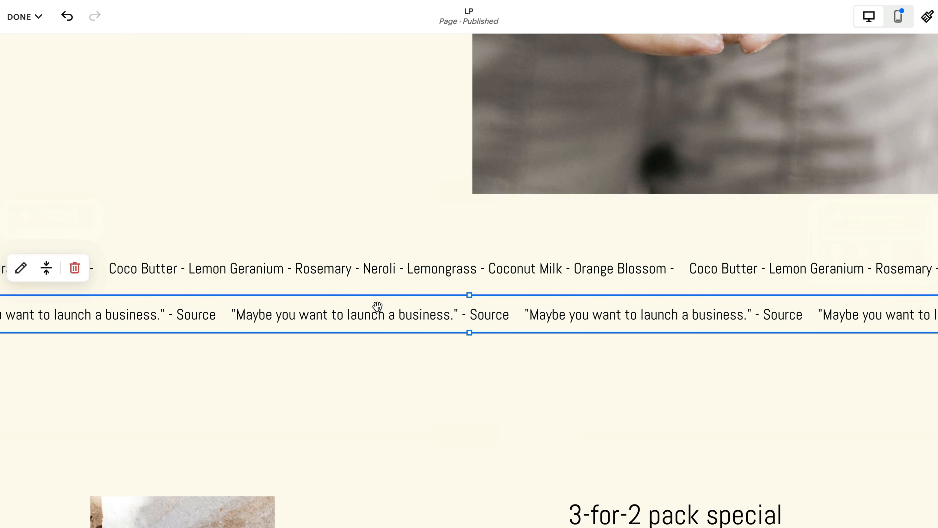
{"action": "left_click", "coordinate": [21, 269]}
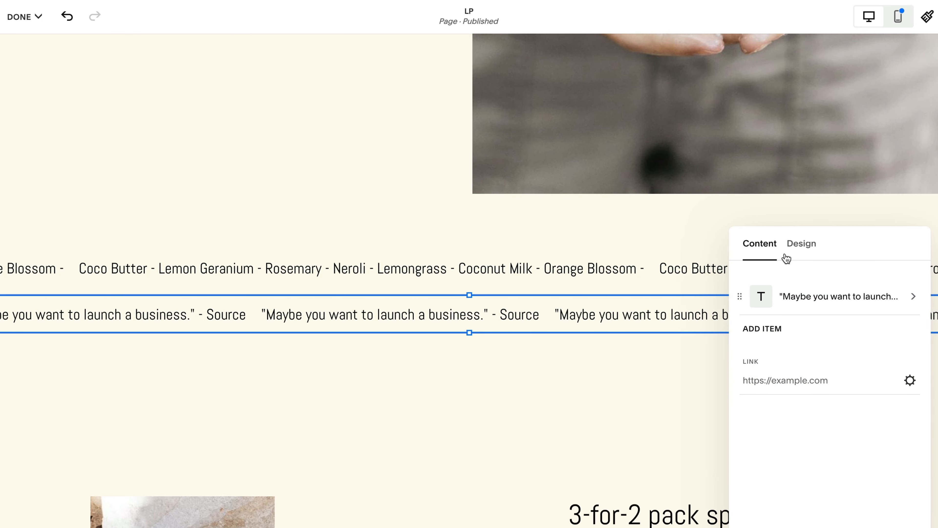
{"action": "left_click", "coordinate": [824, 298]}
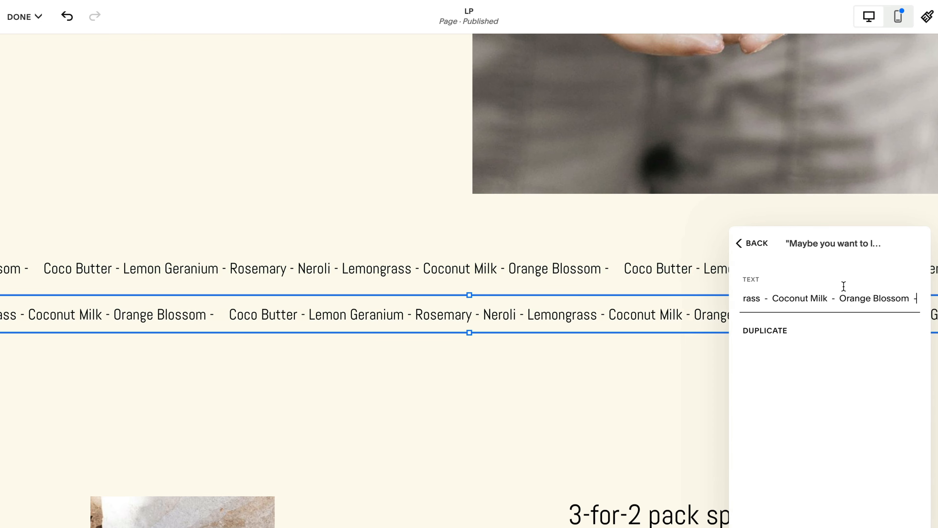
{"action": "left_click", "coordinate": [757, 243]}
{"action": "left_click", "coordinate": [645, 378]}
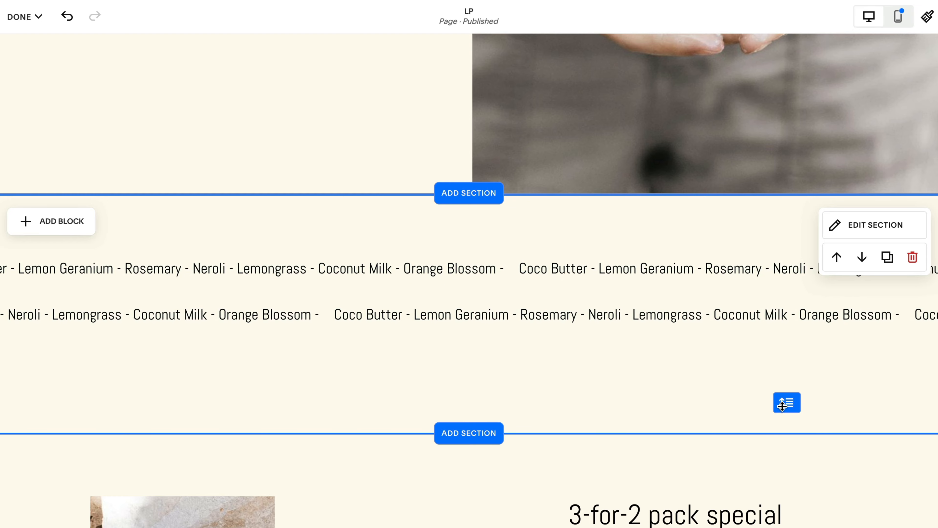
{"action": "left_click_drag", "start_coordinate": [782, 405], "coordinate": [783, 359]}
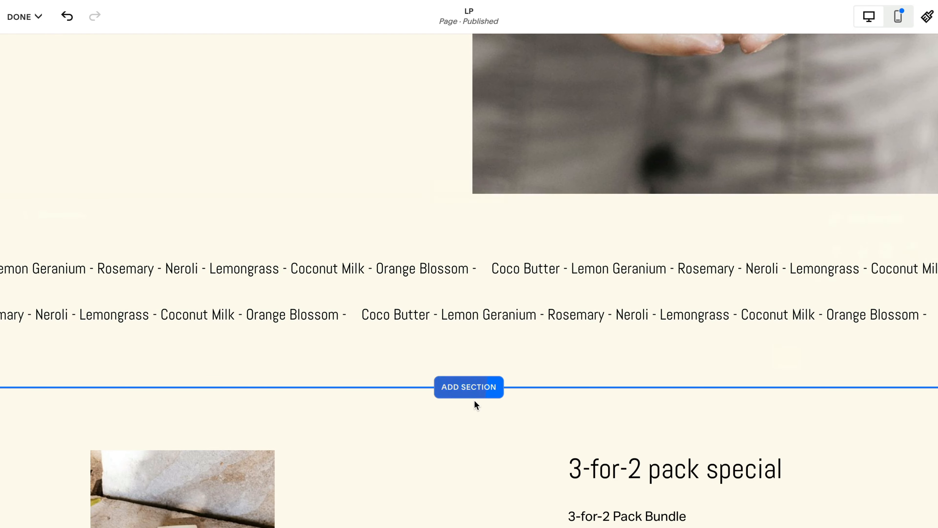
Step: Examine how the scrolling ingredients, 3-for-2 pack special and Soap FAQs sections follow one another on the page
{"action": "scroll", "coordinate": [473, 399], "scroll_direction": "up", "scroll_amount": 5}
{"action": "scroll", "coordinate": [474, 399], "scroll_direction": "down", "scroll_amount": 10}
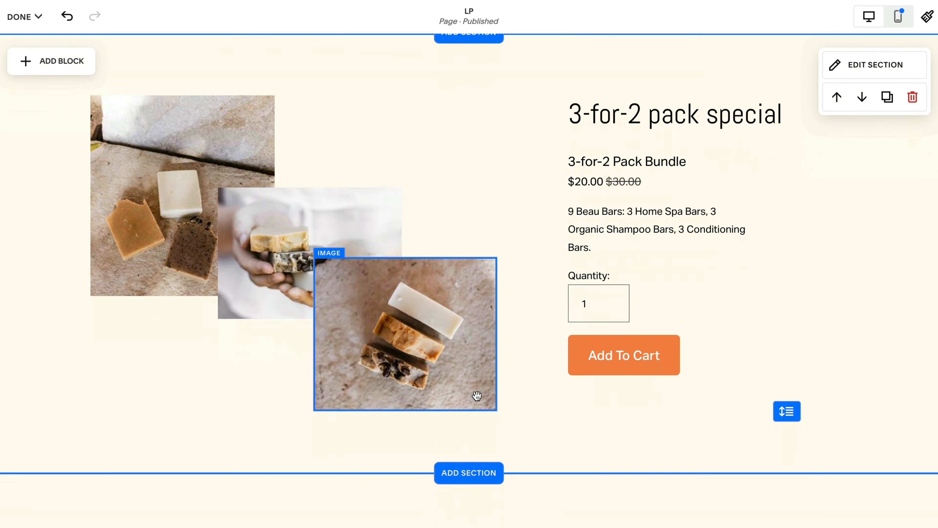
{"action": "scroll", "coordinate": [477, 395], "scroll_direction": "down", "scroll_amount": 6}
{"action": "scroll", "coordinate": [478, 394], "scroll_direction": "up", "scroll_amount": 7}
{"action": "scroll", "coordinate": [478, 394], "scroll_direction": "down", "scroll_amount": 5}
{"action": "scroll", "coordinate": [477, 395], "scroll_direction": "down", "scroll_amount": 3}
{"action": "scroll", "coordinate": [479, 395], "scroll_direction": "up", "scroll_amount": 15}
{"action": "scroll", "coordinate": [407, 388], "scroll_direction": "down", "scroll_amount": 15}
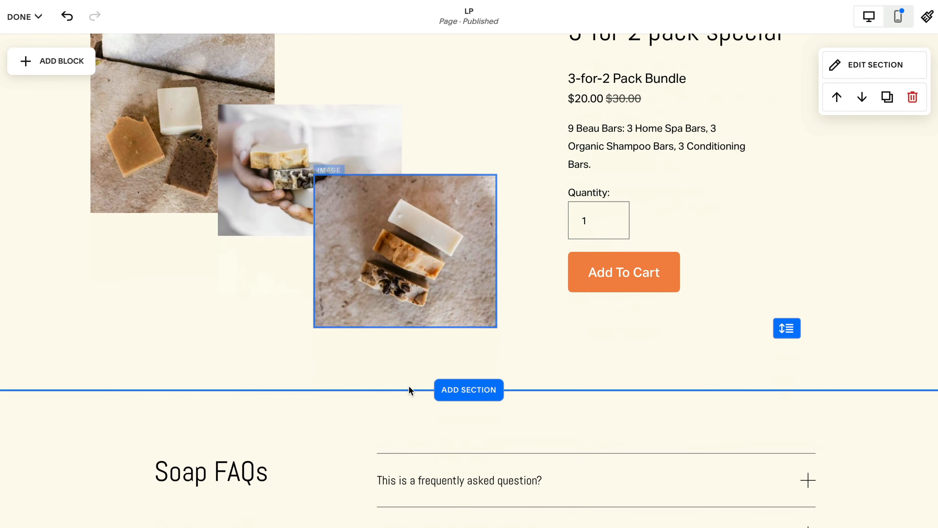
{"action": "scroll", "coordinate": [409, 389], "scroll_direction": "down", "scroll_amount": 5}
Step: Apply the Light 1 color theme to the 3-for-2 pack special section and check it against the neighbouring sections
{"action": "scroll", "coordinate": [311, 334], "scroll_direction": "up", "scroll_amount": 9}
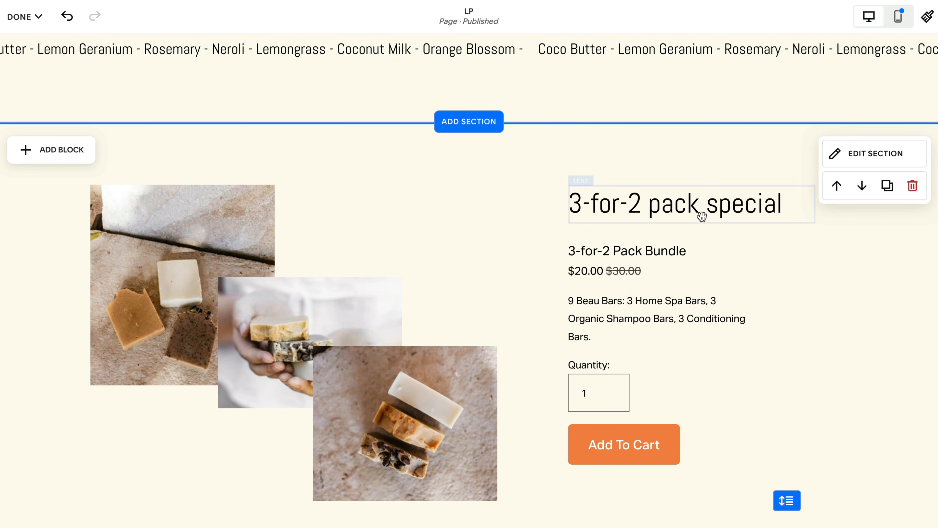
{"action": "left_click", "coordinate": [883, 162]}
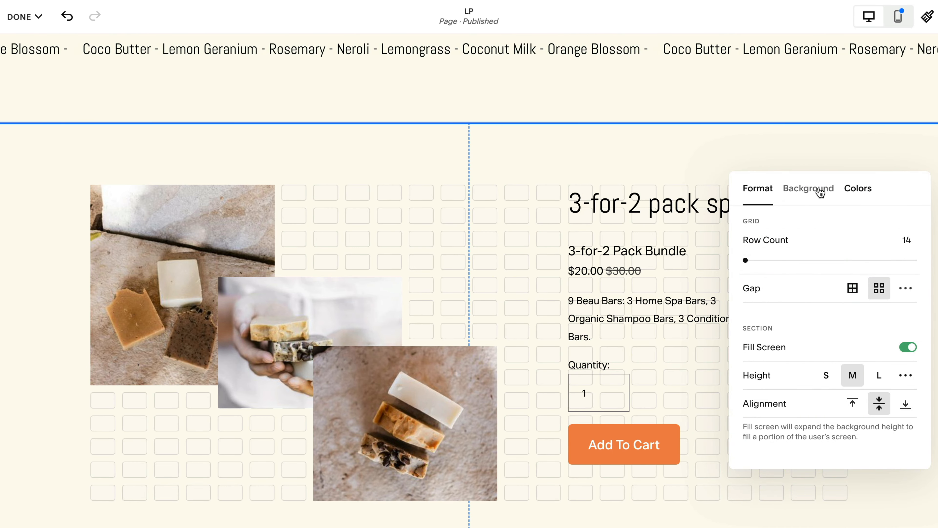
{"action": "left_click", "coordinate": [808, 189]}
{"action": "left_click", "coordinate": [858, 189]}
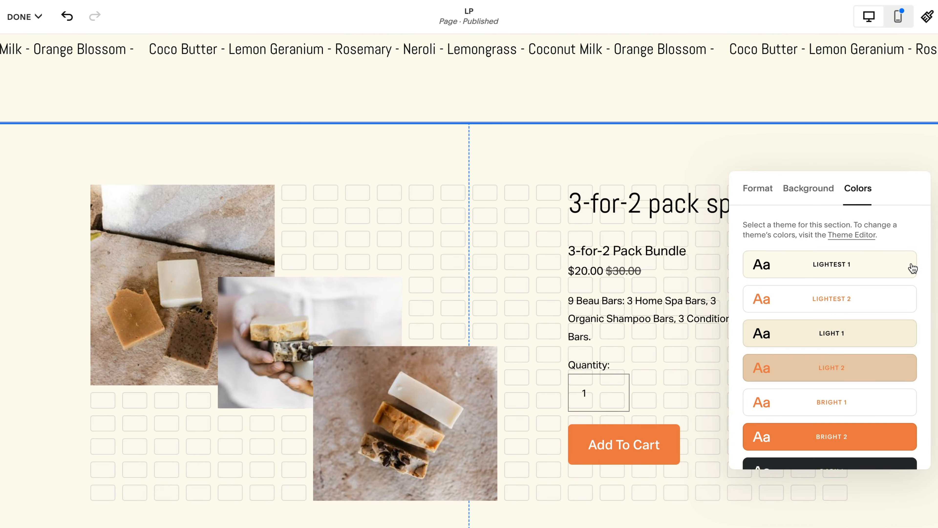
{"action": "left_click", "coordinate": [870, 333]}
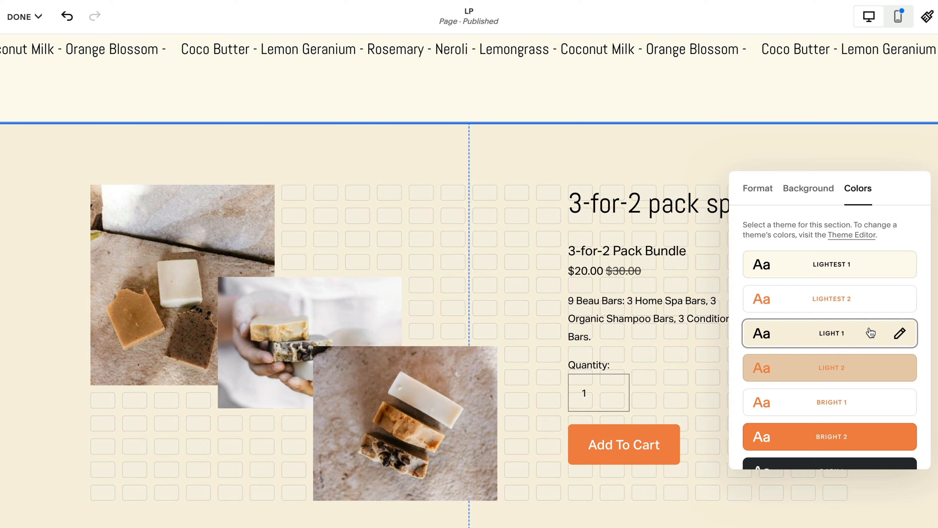
{"action": "left_click", "coordinate": [535, 96]}
{"action": "scroll", "coordinate": [665, 126], "scroll_direction": "up", "scroll_amount": 5}
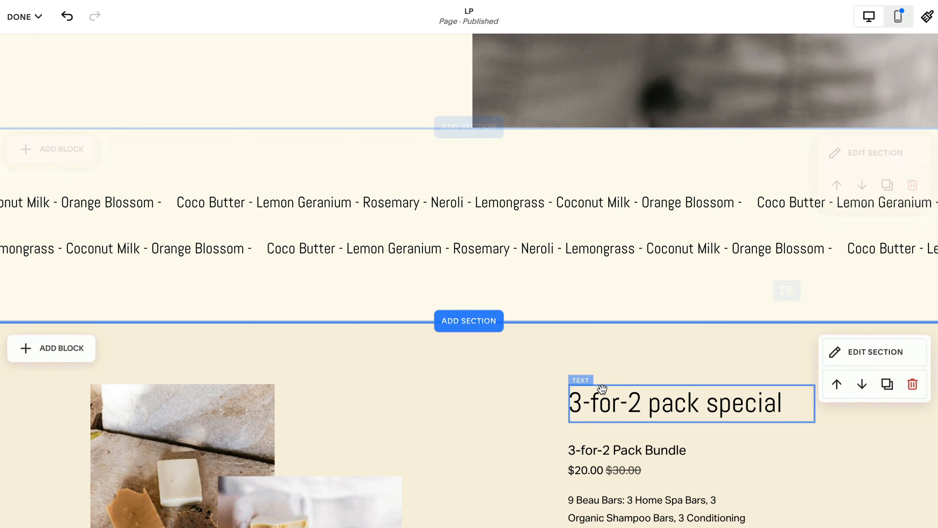
{"action": "scroll", "coordinate": [467, 462], "scroll_direction": "down", "scroll_amount": 12}
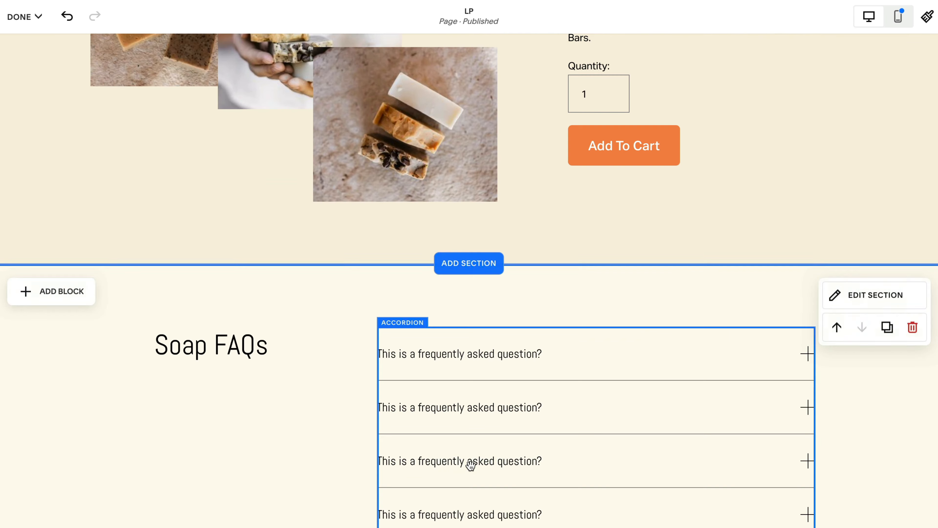
Step: Insert the Products section with scrolling "25% OFF" text between the 3-for-2 pack special and Soap FAQs sections
{"action": "scroll", "coordinate": [470, 465], "scroll_direction": "down", "scroll_amount": 1}
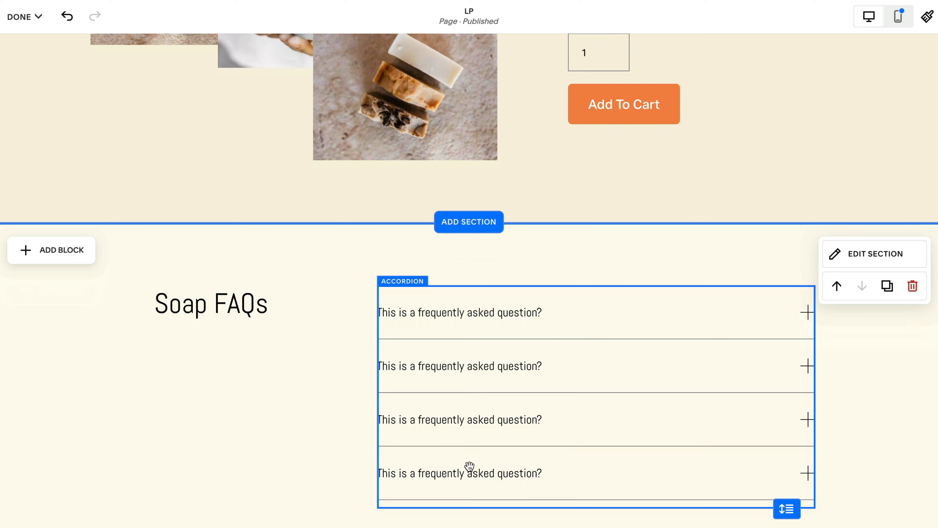
{"action": "left_click", "coordinate": [470, 229]}
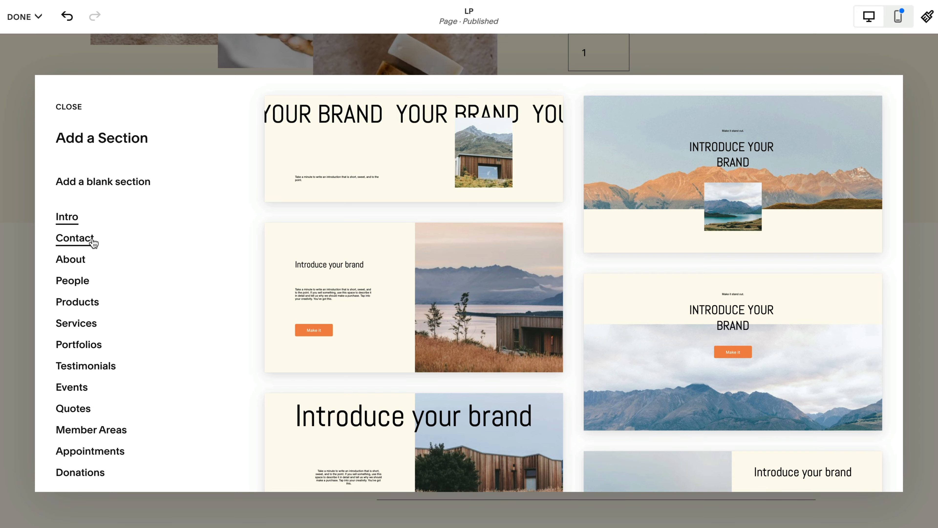
{"action": "left_click", "coordinate": [80, 239]}
{"action": "left_click", "coordinate": [86, 302]}
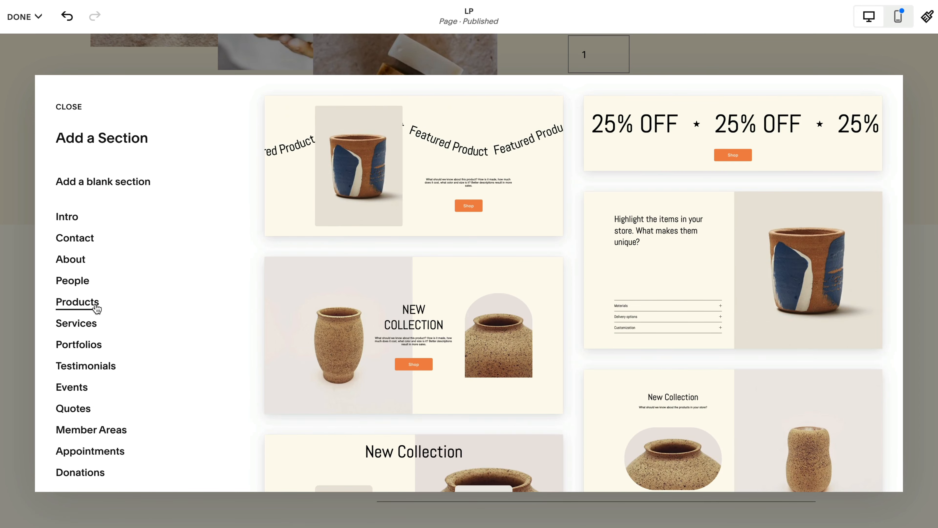
{"action": "left_click", "coordinate": [780, 127]}
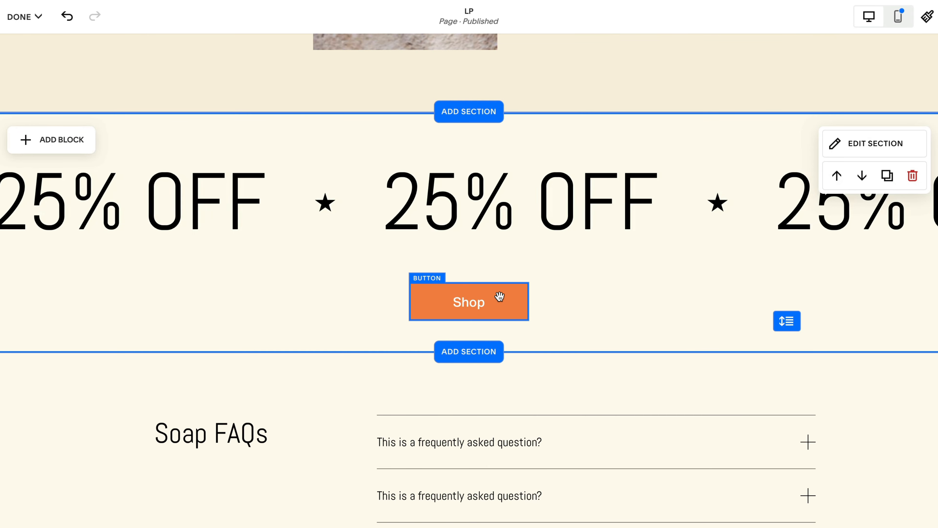
Step: Remove the Shop button from the new section and set its scrolling text to "Buy 9 bars for $20"
{"action": "left_click", "coordinate": [500, 296]}
{"action": "left_click", "coordinate": [513, 254]}
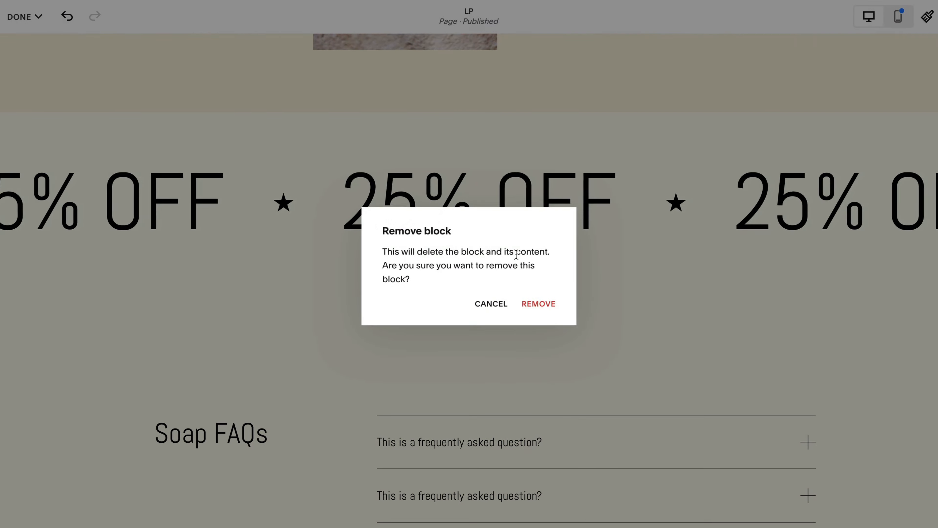
{"action": "left_click", "coordinate": [538, 302]}
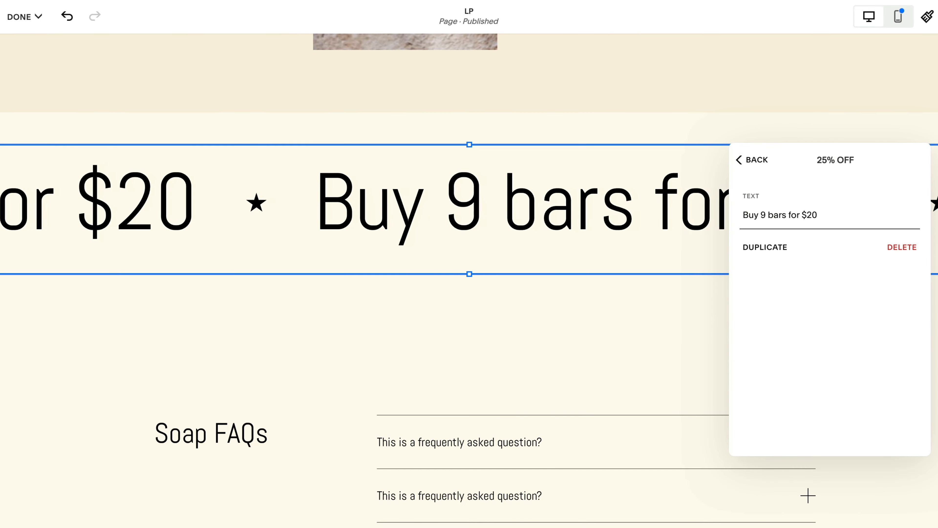
{"action": "left_click", "coordinate": [753, 159]}
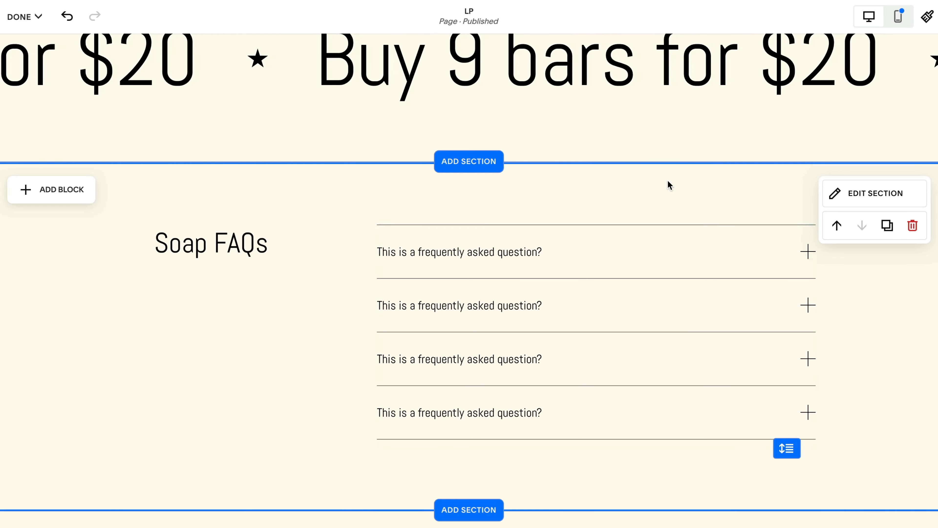
Step: Apply the Light 1 color theme to the Soap FAQs section
{"action": "scroll", "coordinate": [668, 179], "scroll_direction": "up", "scroll_amount": 4}
{"action": "scroll", "coordinate": [683, 185], "scroll_direction": "down", "scroll_amount": 1}
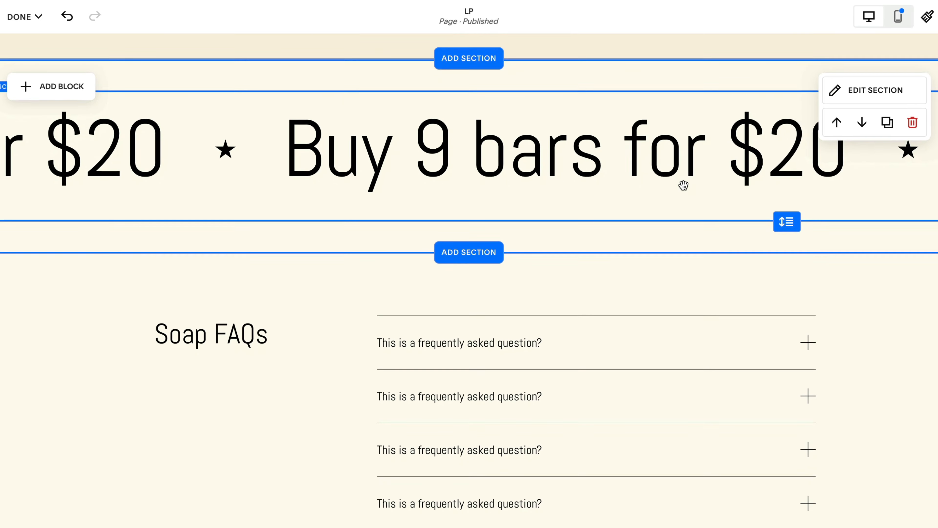
{"action": "scroll", "coordinate": [683, 184], "scroll_direction": "down", "scroll_amount": 1}
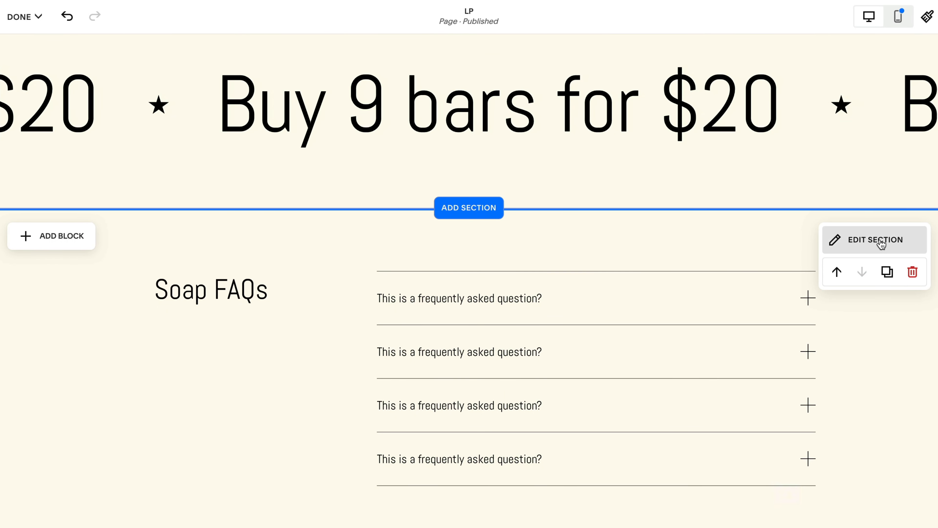
{"action": "left_click", "coordinate": [881, 243]}
{"action": "left_click", "coordinate": [858, 226]}
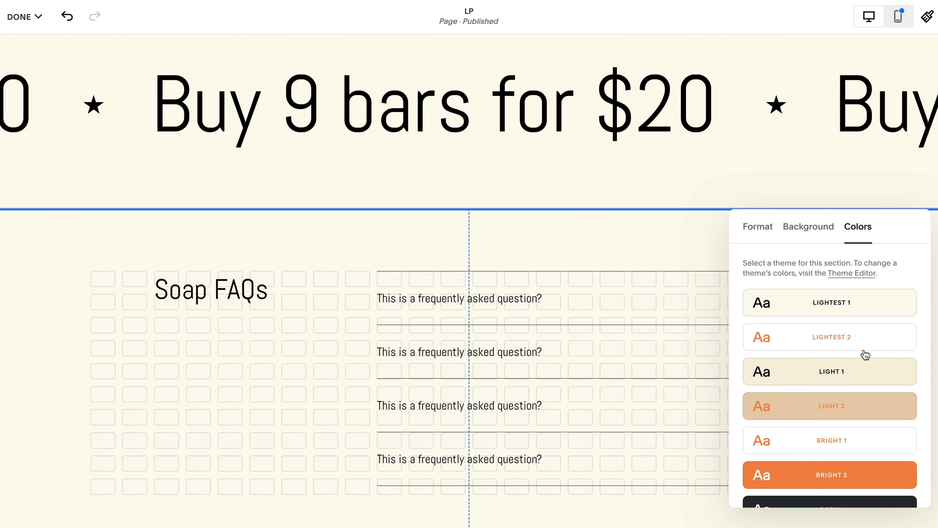
{"action": "left_click", "coordinate": [867, 372]}
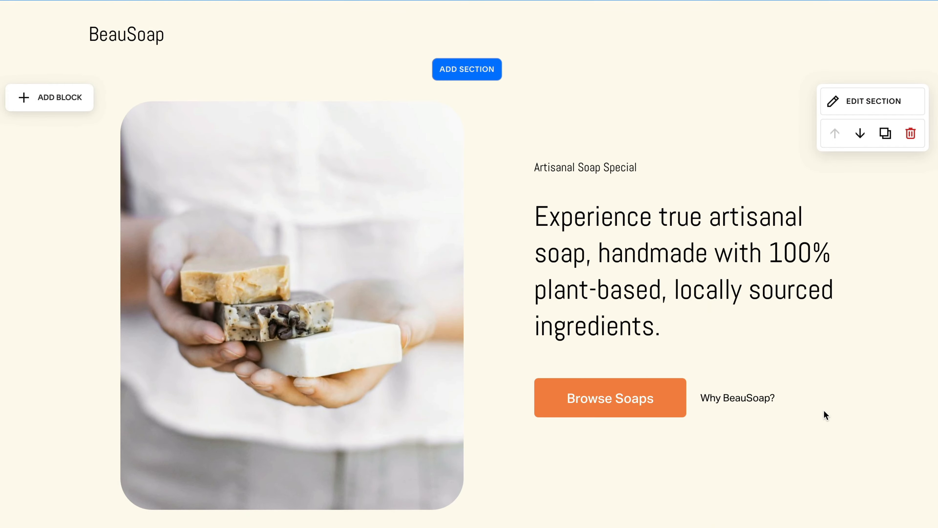
Step: Shift the hero image right and the hero text and buttons left so that they overlap the image's right edge
{"action": "scroll", "coordinate": [823, 409], "scroll_direction": "down", "scroll_amount": 5}
{"action": "scroll", "coordinate": [820, 410], "scroll_direction": "up", "scroll_amount": 5}
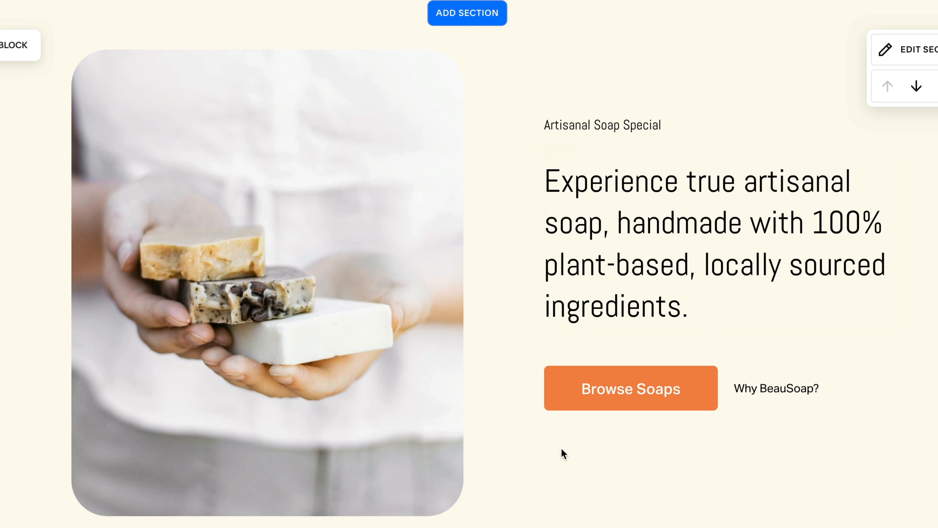
{"action": "left_click_drag", "start_coordinate": [250, 315], "coordinate": [307, 313]}
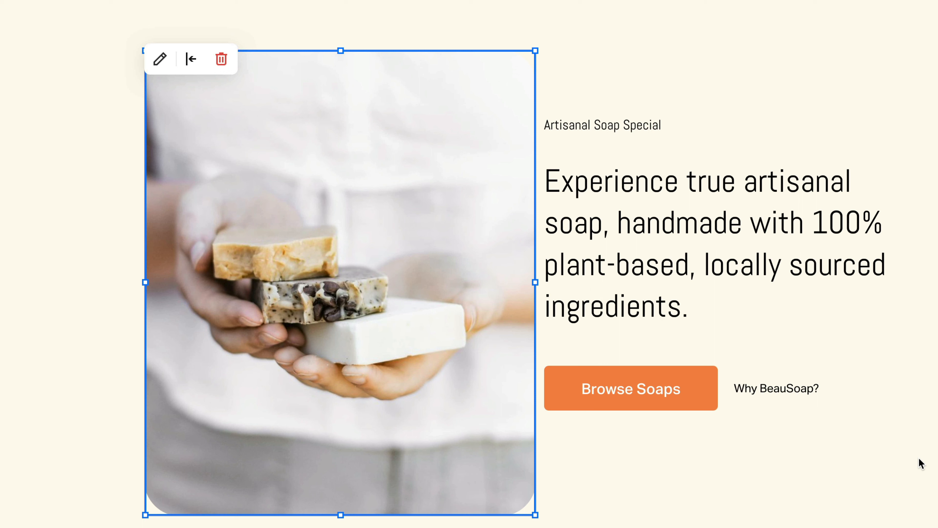
{"action": "left_click_drag", "start_coordinate": [826, 455], "coordinate": [547, 97]}
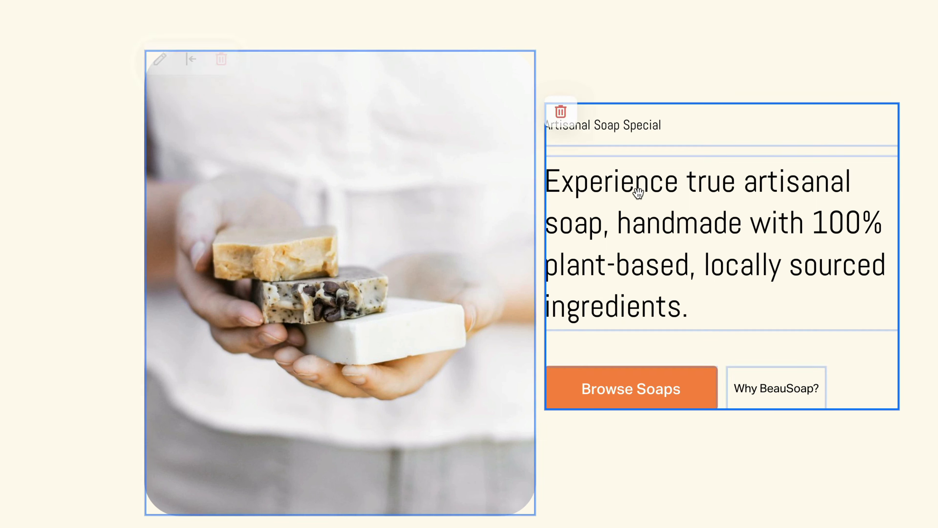
{"action": "left_click_drag", "start_coordinate": [692, 227], "coordinate": [662, 232]}
{"action": "left_click", "coordinate": [906, 273]}
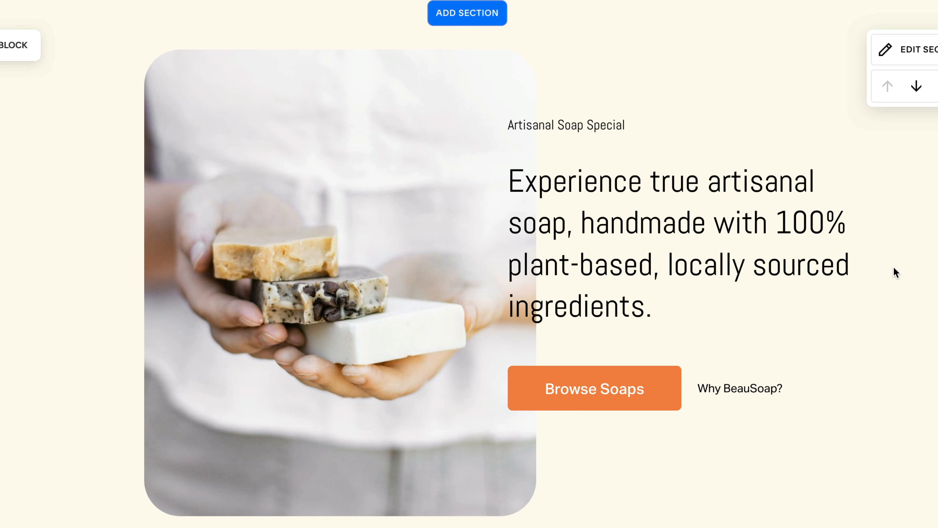
Step: Make the words "true artisanal soap" bold in the hero heading
{"action": "double_click", "coordinate": [763, 190]}
{"action": "left_click", "coordinate": [736, 182]}
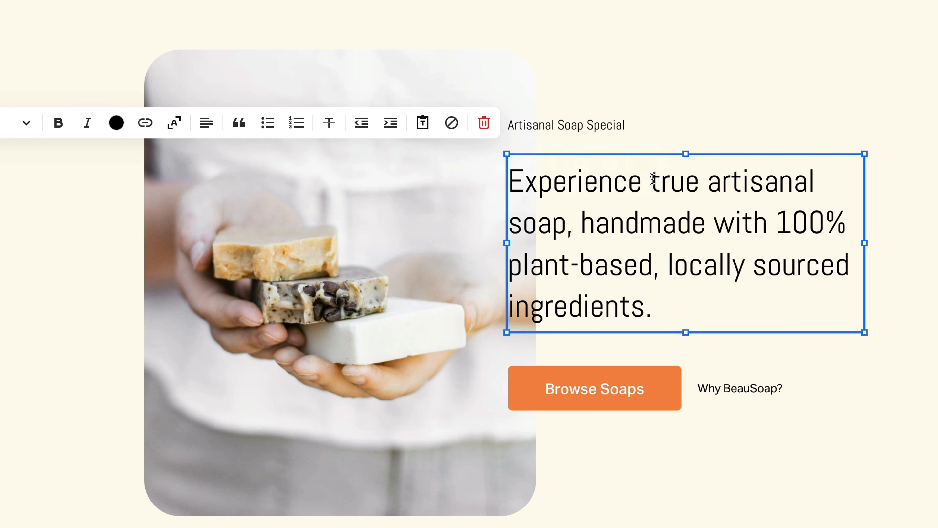
{"action": "left_click_drag", "start_coordinate": [650, 175], "coordinate": [621, 210]}
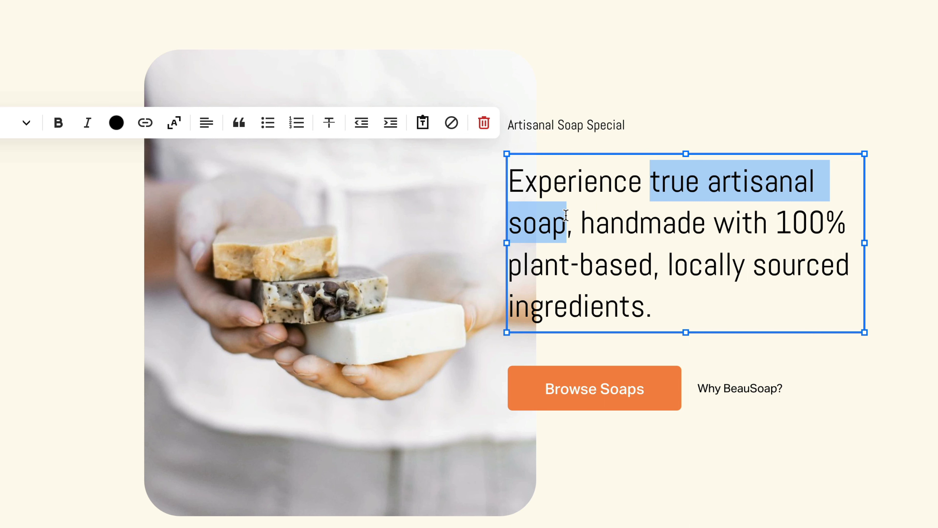
{"action": "key", "text": "ctrl+b"}
{"action": "left_click", "coordinate": [928, 264]}
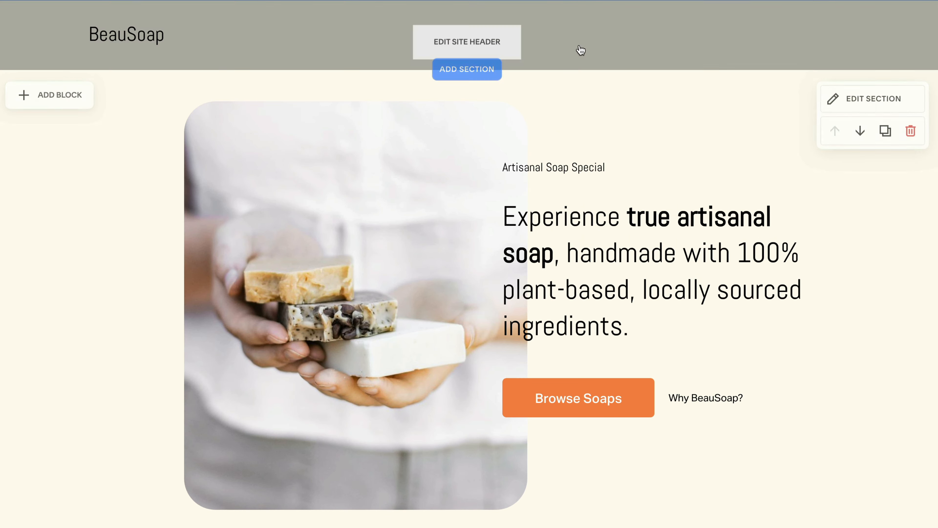
Step: Review the emphasis and layout of the hero, testimonial, Meet our soaps and product sections down the page
{"action": "scroll", "coordinate": [843, 299], "scroll_direction": "down", "scroll_amount": 10}
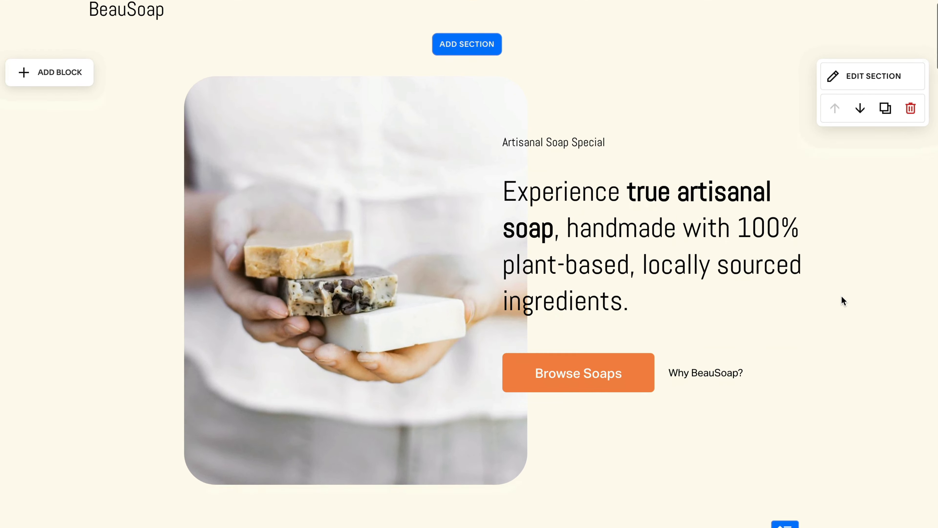
{"action": "scroll", "coordinate": [864, 364], "scroll_direction": "down", "scroll_amount": 6}
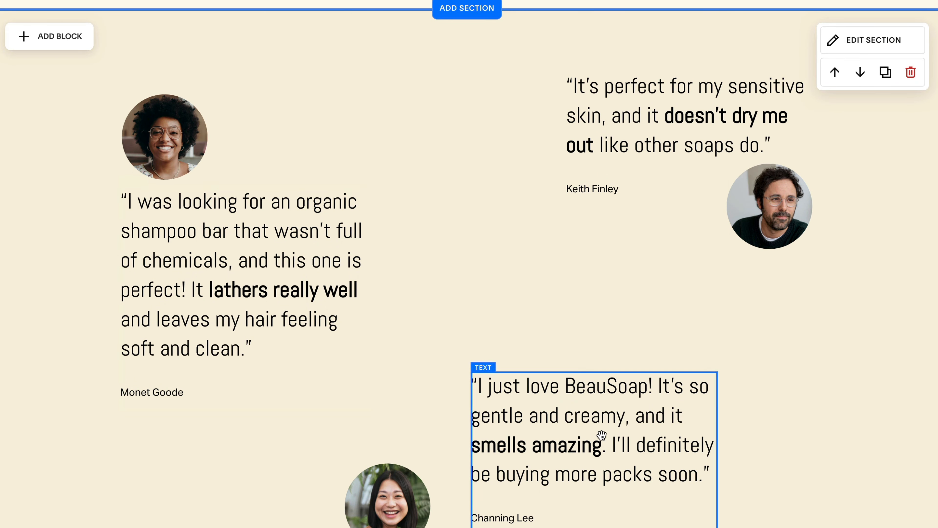
{"action": "scroll", "coordinate": [834, 430], "scroll_direction": "down", "scroll_amount": 10}
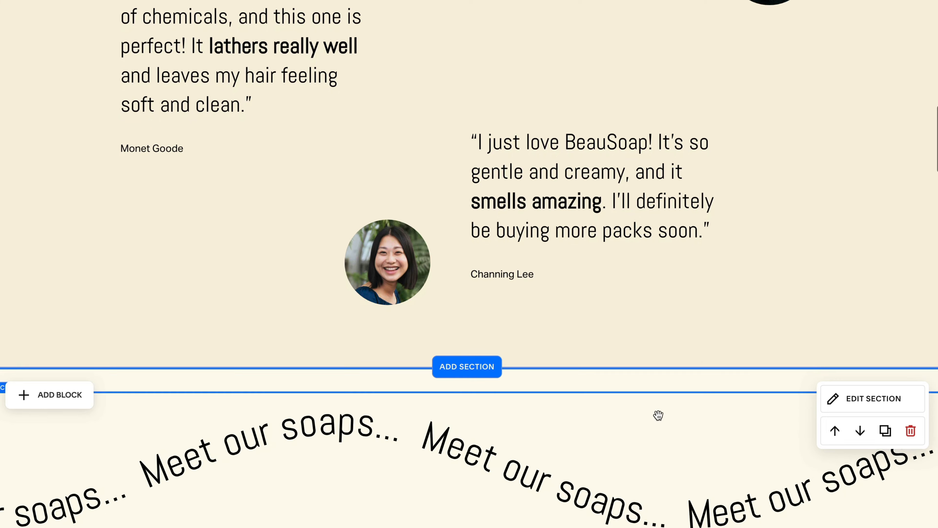
{"action": "scroll", "coordinate": [777, 423], "scroll_direction": "down", "scroll_amount": 2}
{"action": "scroll", "coordinate": [429, 356], "scroll_direction": "down", "scroll_amount": 9}
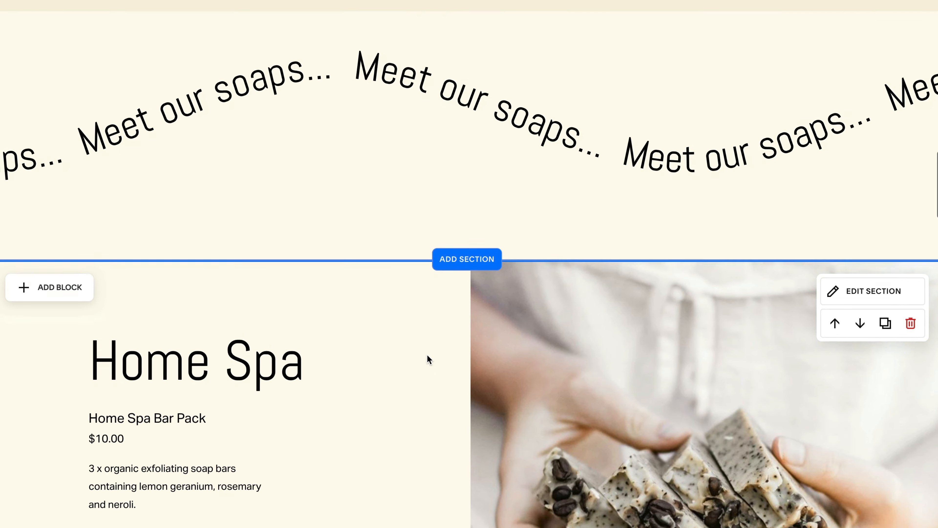
{"action": "scroll", "coordinate": [427, 355], "scroll_direction": "down", "scroll_amount": 3}
{"action": "scroll", "coordinate": [426, 354], "scroll_direction": "up", "scroll_amount": 1}
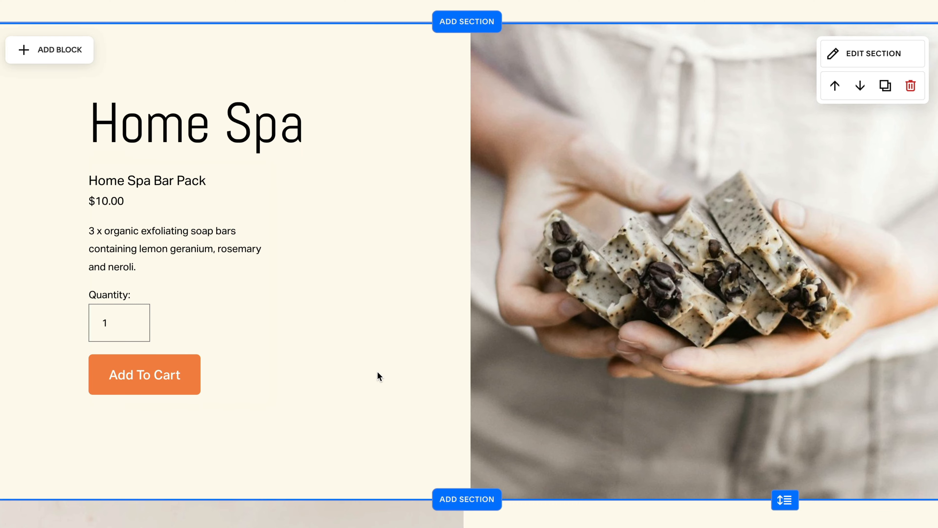
{"action": "scroll", "coordinate": [380, 373], "scroll_direction": "down", "scroll_amount": 20}
{"action": "scroll", "coordinate": [381, 369], "scroll_direction": "up", "scroll_amount": 7}
{"action": "scroll", "coordinate": [381, 368], "scroll_direction": "up", "scroll_amount": 20}
{"action": "scroll", "coordinate": [381, 368], "scroll_direction": "down", "scroll_amount": 8}
{"action": "scroll", "coordinate": [381, 368], "scroll_direction": "up", "scroll_amount": 1}
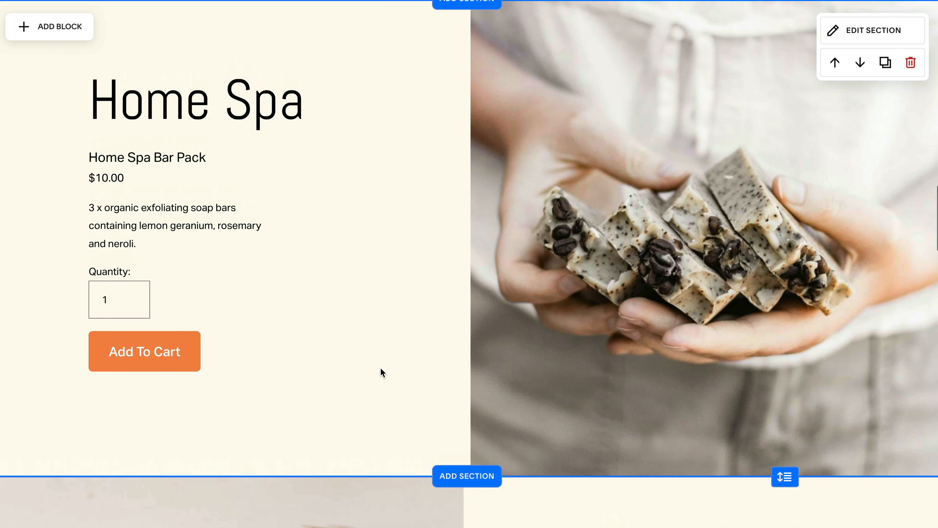
{"action": "scroll", "coordinate": [381, 371], "scroll_direction": "up", "scroll_amount": 1}
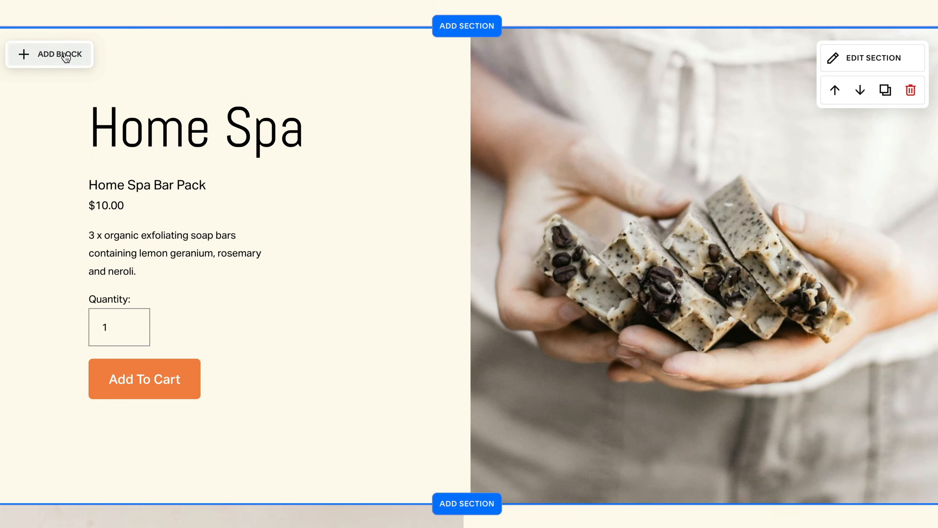
Step: Add an image block to the Home Spa section and upload spa-flat.jpg into it
{"action": "left_click", "coordinate": [65, 55]}
{"action": "left_click", "coordinate": [179, 150]}
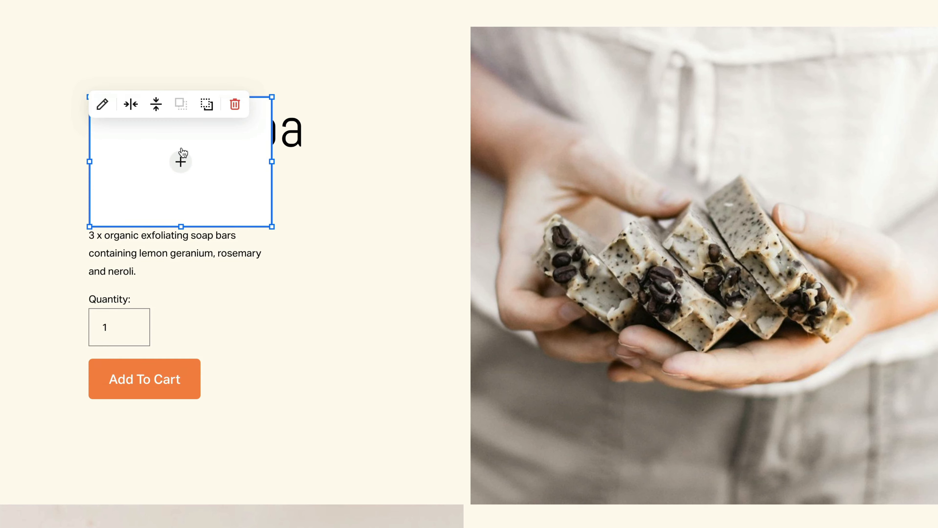
{"action": "left_click", "coordinate": [188, 162]}
{"action": "left_click", "coordinate": [155, 193]}
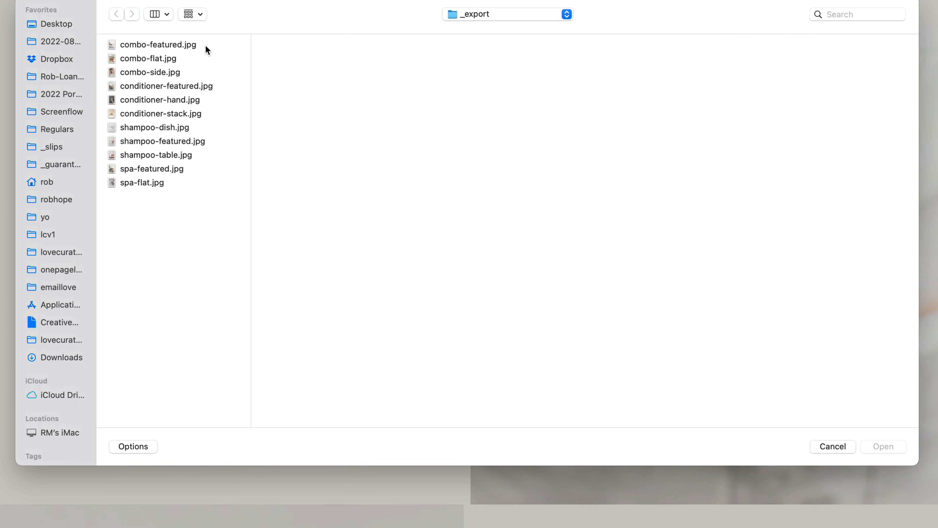
{"action": "left_click", "coordinate": [192, 183]}
{"action": "left_click", "coordinate": [883, 446]}
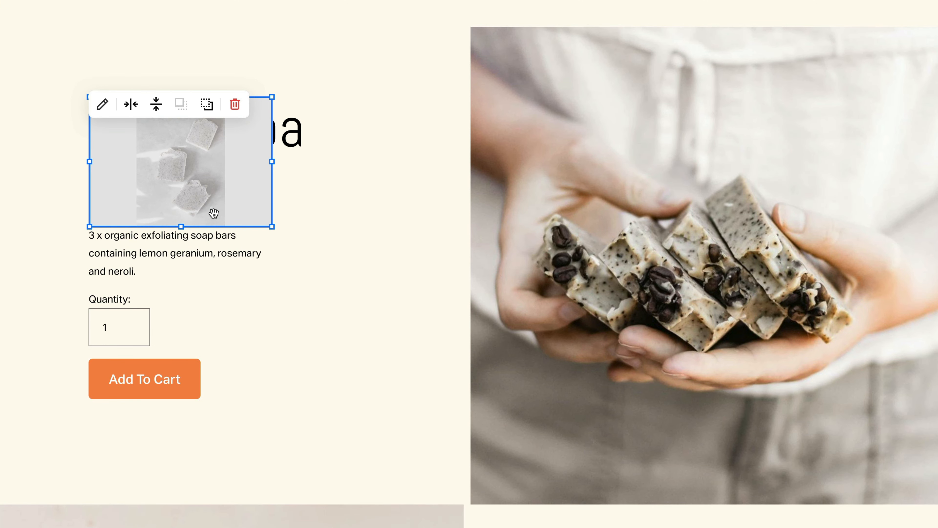
Step: Give the spa-flat image a circular shape, enlarge it and place it overlapping the lower-left edge of the large Home Spa photo
{"action": "scroll", "coordinate": [197, 205], "scroll_direction": "down", "scroll_amount": 2}
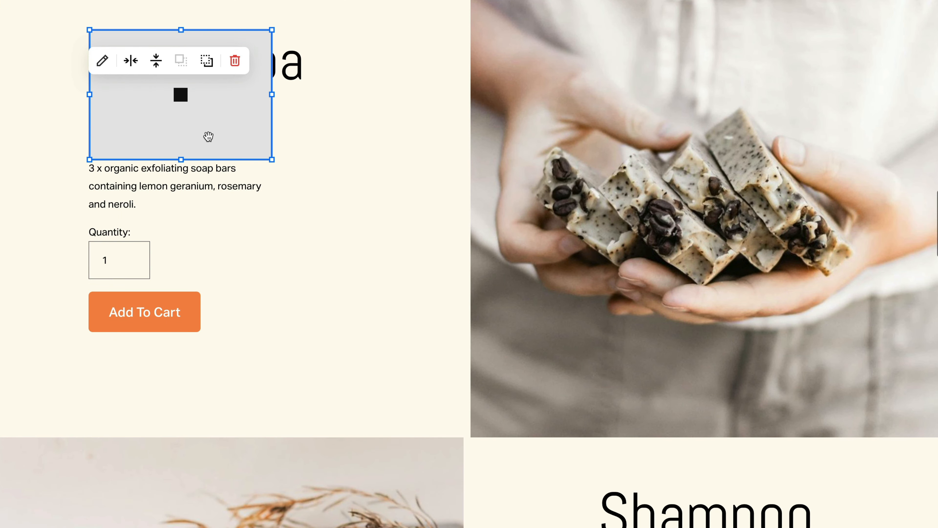
{"action": "scroll", "coordinate": [215, 138], "scroll_direction": "up", "scroll_amount": 1}
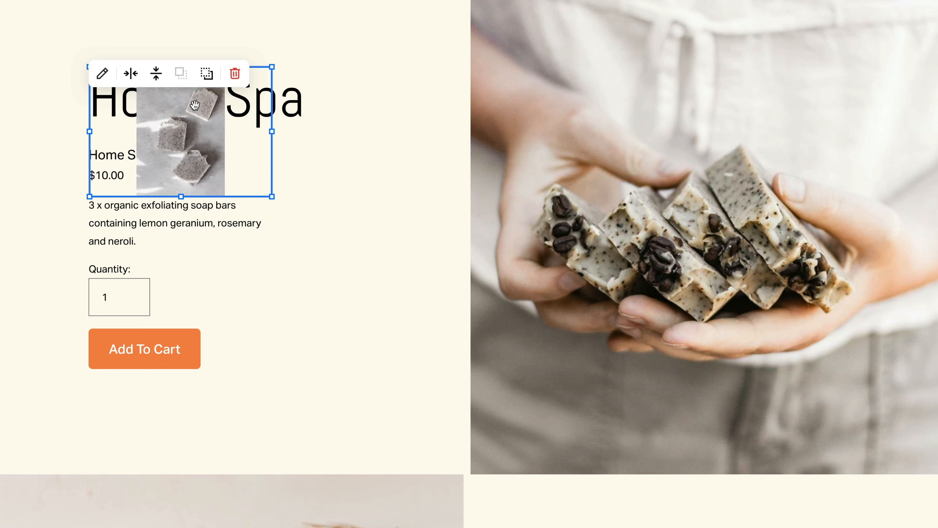
{"action": "left_click", "coordinate": [102, 73]}
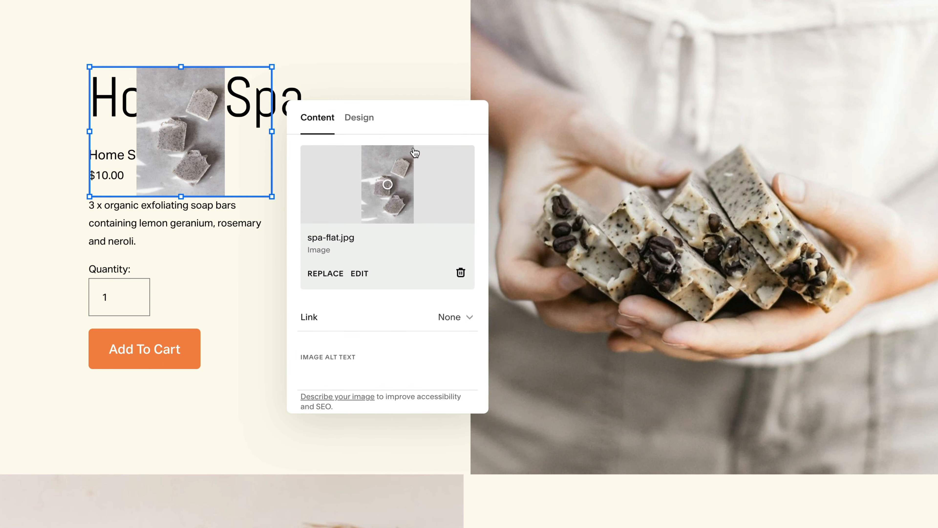
{"action": "left_click", "coordinate": [361, 119]}
{"action": "left_click", "coordinate": [442, 173]}
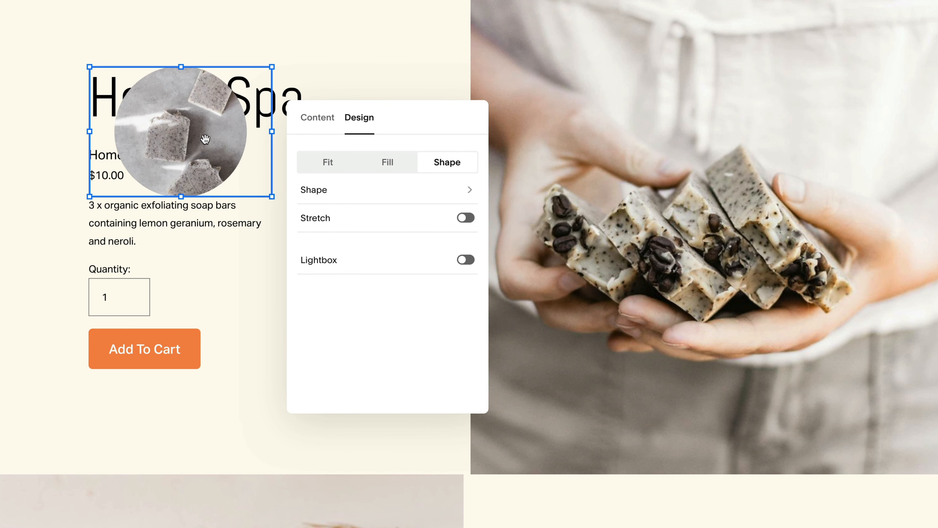
{"action": "left_click_drag", "start_coordinate": [181, 195], "coordinate": [176, 244]}
{"action": "left_click_drag", "start_coordinate": [165, 142], "coordinate": [466, 353]}
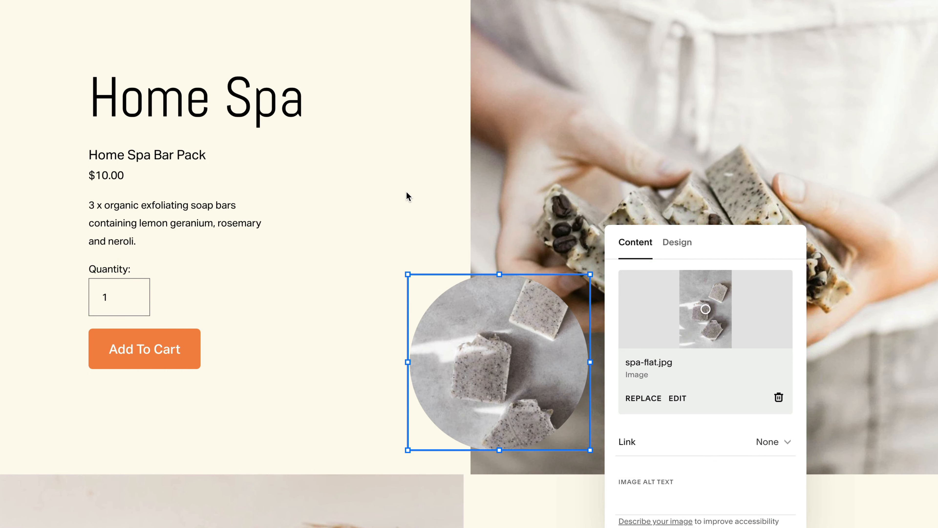
{"action": "left_click", "coordinate": [381, 179]}
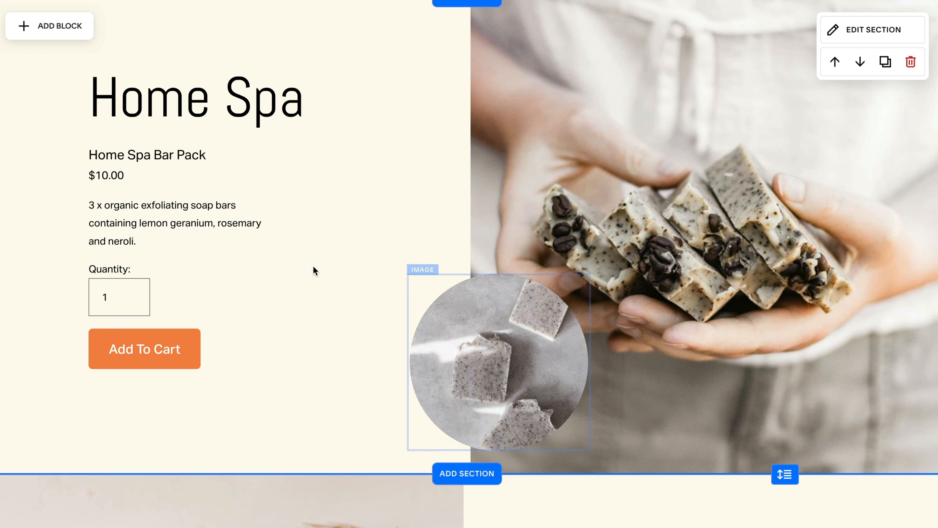
{"action": "scroll", "coordinate": [328, 249], "scroll_direction": "down", "scroll_amount": 10}
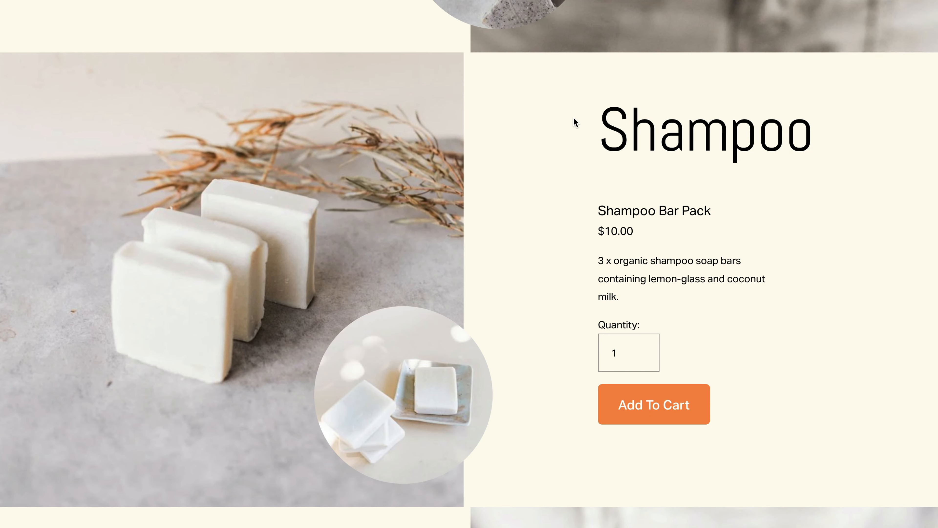
Step: Widen the large Home Spa photo toward the product text so it extends further beneath the circular spa image
{"action": "scroll", "coordinate": [553, 329], "scroll_direction": "down", "scroll_amount": 10}
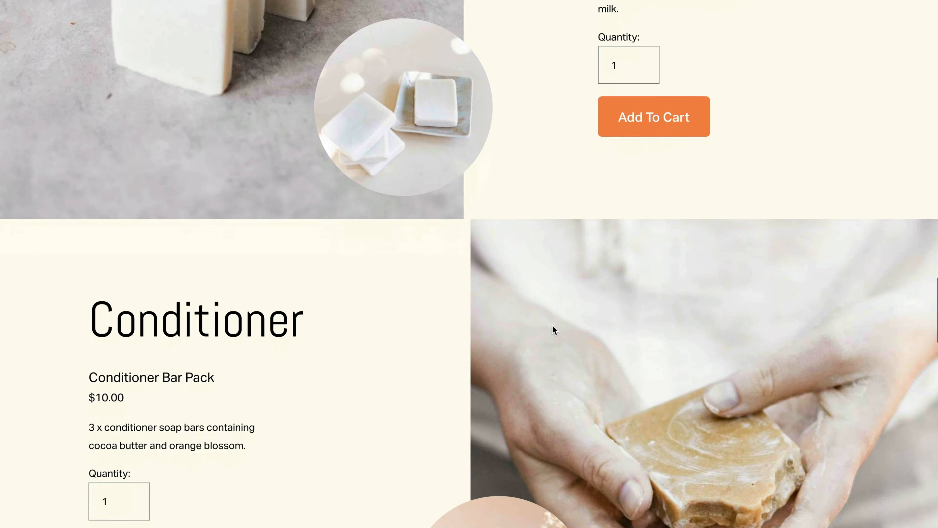
{"action": "scroll", "coordinate": [552, 325], "scroll_direction": "down", "scroll_amount": 2}
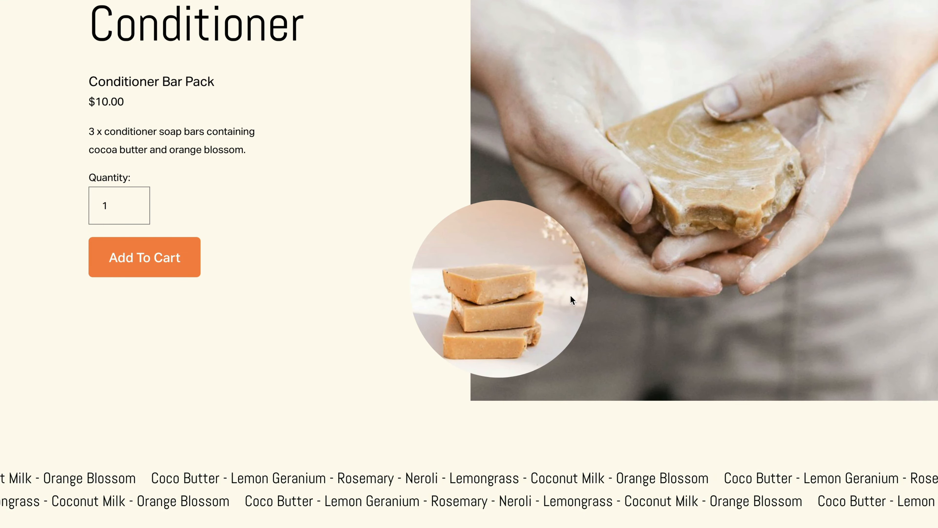
{"action": "scroll", "coordinate": [507, 331], "scroll_direction": "up", "scroll_amount": 15}
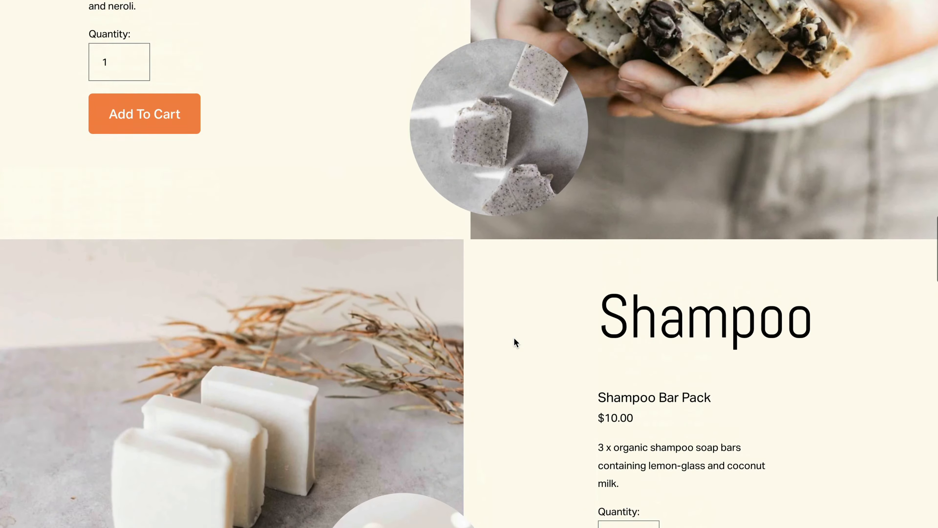
{"action": "scroll", "coordinate": [485, 311], "scroll_direction": "up", "scroll_amount": 5}
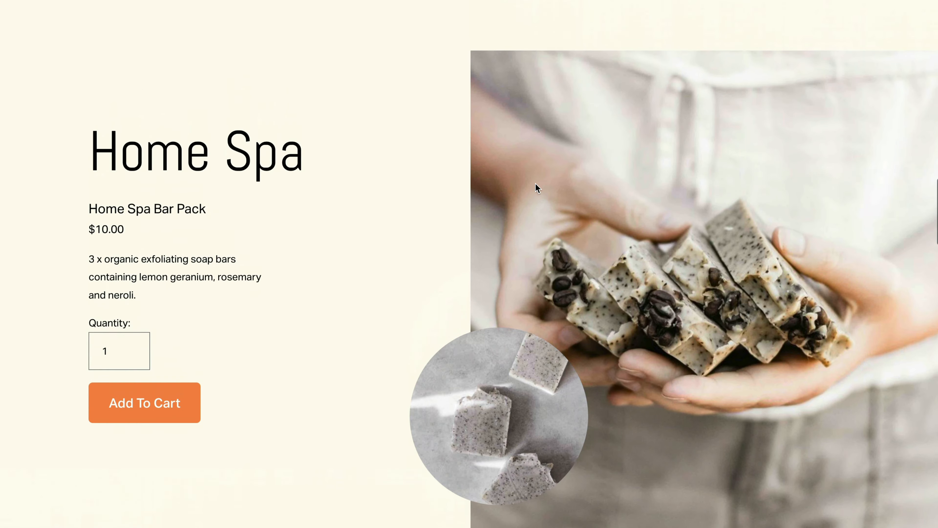
{"action": "scroll", "coordinate": [537, 186], "scroll_direction": "down", "scroll_amount": 1}
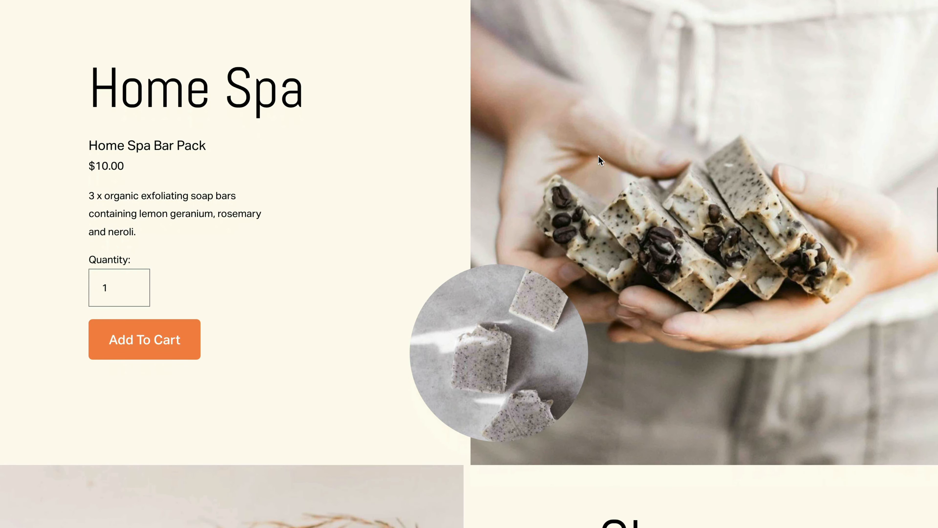
{"action": "left_click", "coordinate": [596, 175]}
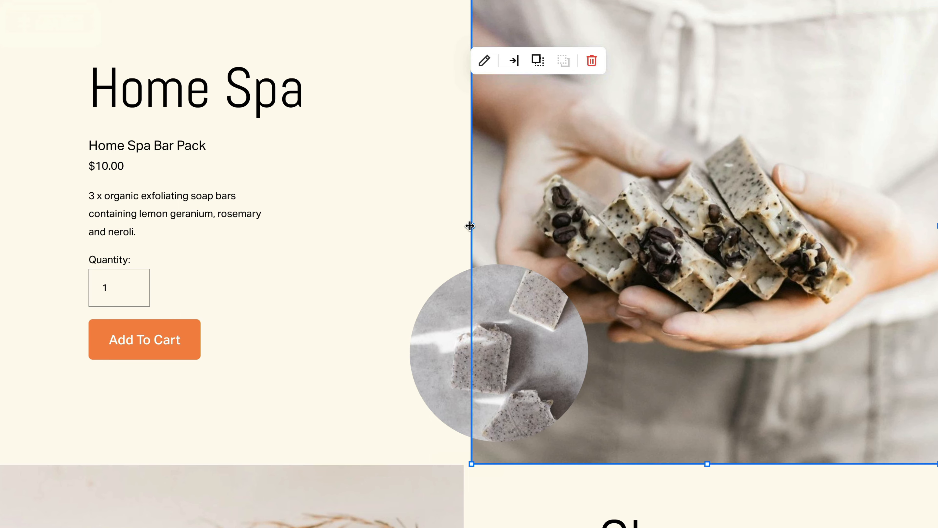
{"action": "left_click_drag", "start_coordinate": [469, 226], "coordinate": [440, 226]}
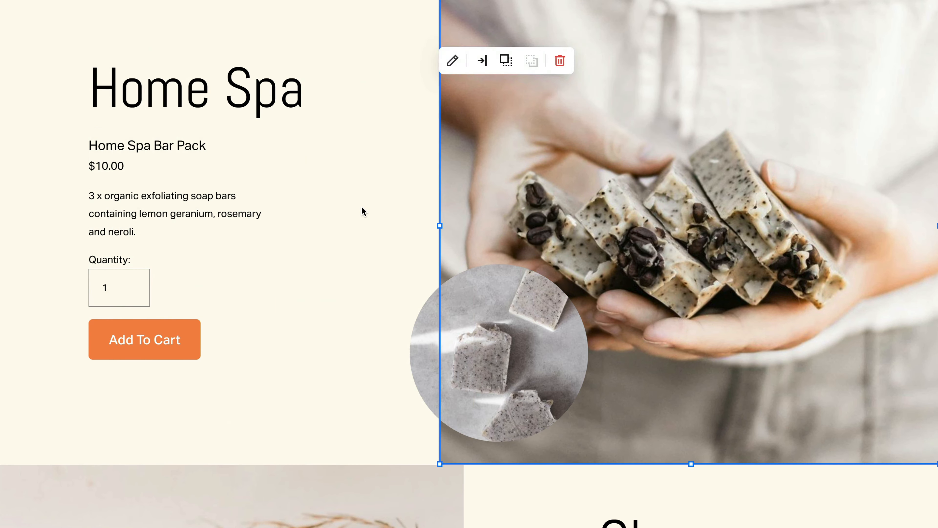
Step: Widen the large Shampoo photo toward the product text until it reaches past the circular soap image
{"action": "scroll", "coordinate": [362, 209], "scroll_direction": "down", "scroll_amount": 10}
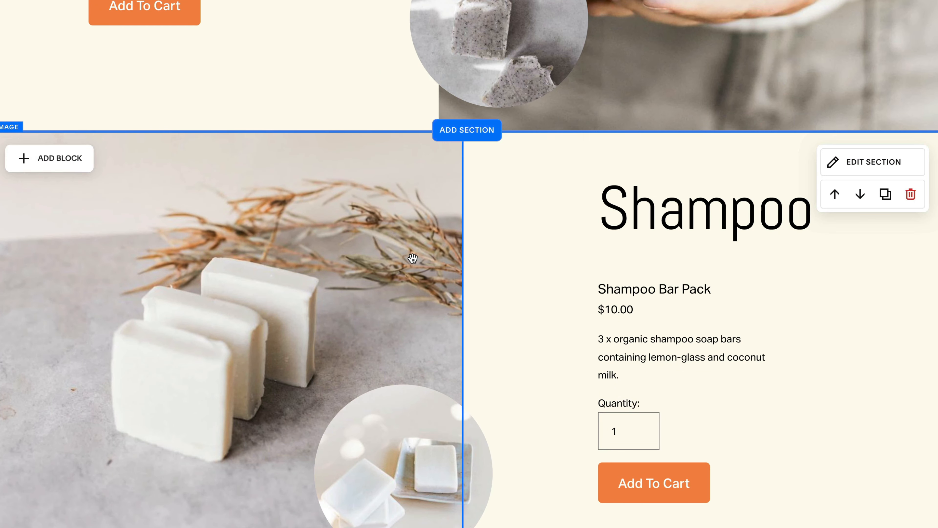
{"action": "scroll", "coordinate": [412, 258], "scroll_direction": "down", "scroll_amount": 5}
{"action": "left_click", "coordinate": [424, 173]}
{"action": "left_click_drag", "start_coordinate": [460, 201], "coordinate": [489, 204]}
Step: Extend the large Conditioner photo's inner edge toward the product text, matching the width of the Home Spa photo
{"action": "scroll", "coordinate": [514, 376], "scroll_direction": "down", "scroll_amount": 5}
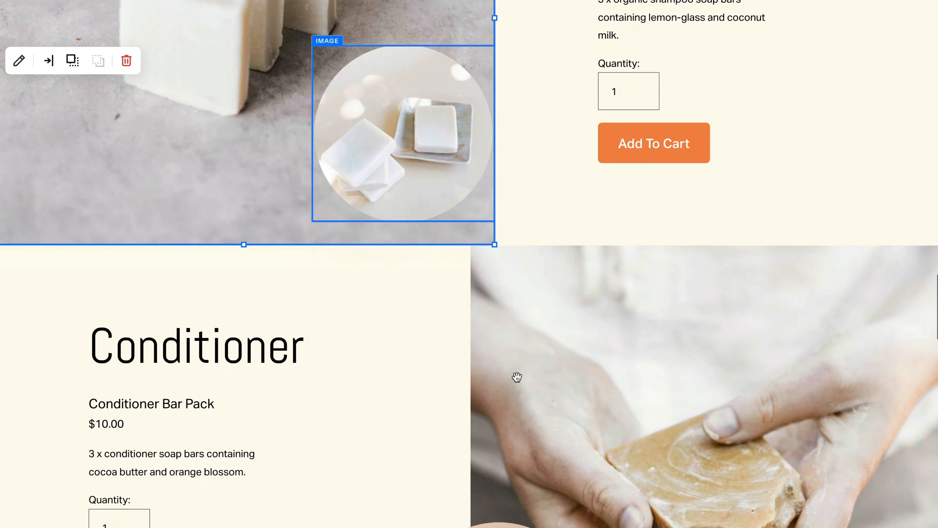
{"action": "scroll", "coordinate": [513, 374], "scroll_direction": "down", "scroll_amount": 6}
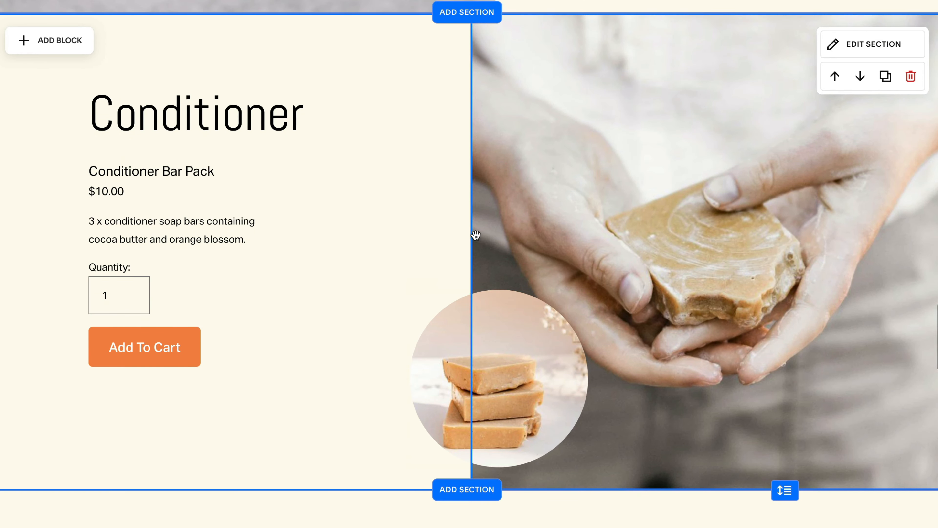
{"action": "left_click", "coordinate": [473, 246]}
{"action": "left_click_drag", "start_coordinate": [469, 247], "coordinate": [442, 251]}
{"action": "scroll", "coordinate": [387, 218], "scroll_direction": "down", "scroll_amount": 1}
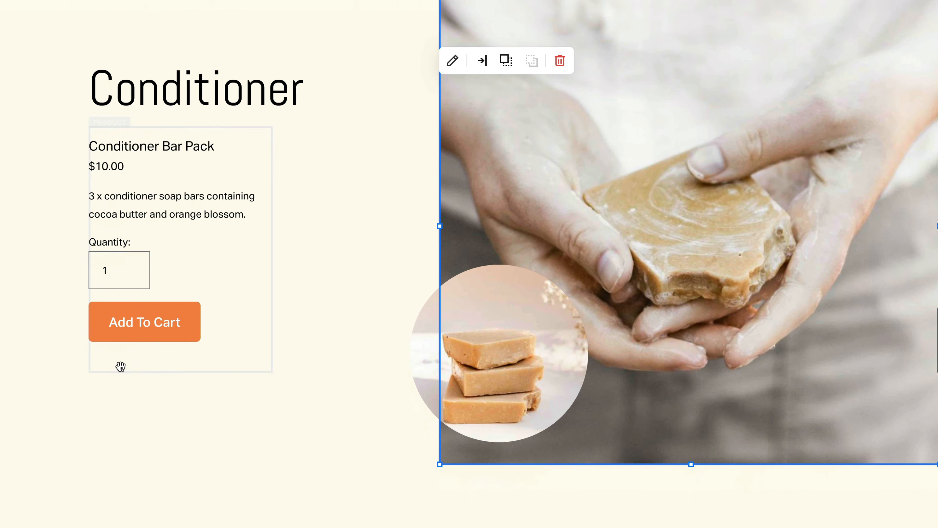
Step: Increase the Shampoo section's height to leave a gap between its photo and the Conditioner section
{"action": "scroll", "coordinate": [279, 287], "scroll_direction": "up", "scroll_amount": 7}
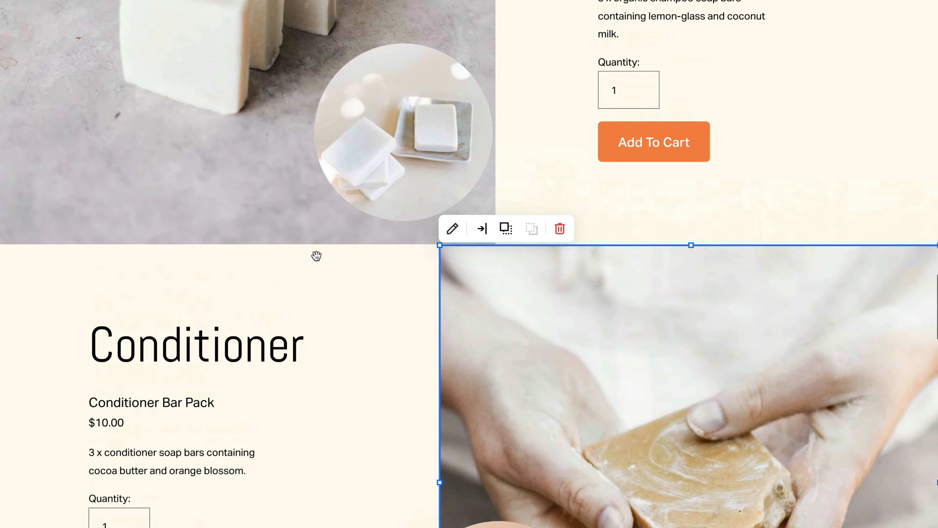
{"action": "scroll", "coordinate": [315, 255], "scroll_direction": "up", "scroll_amount": 17}
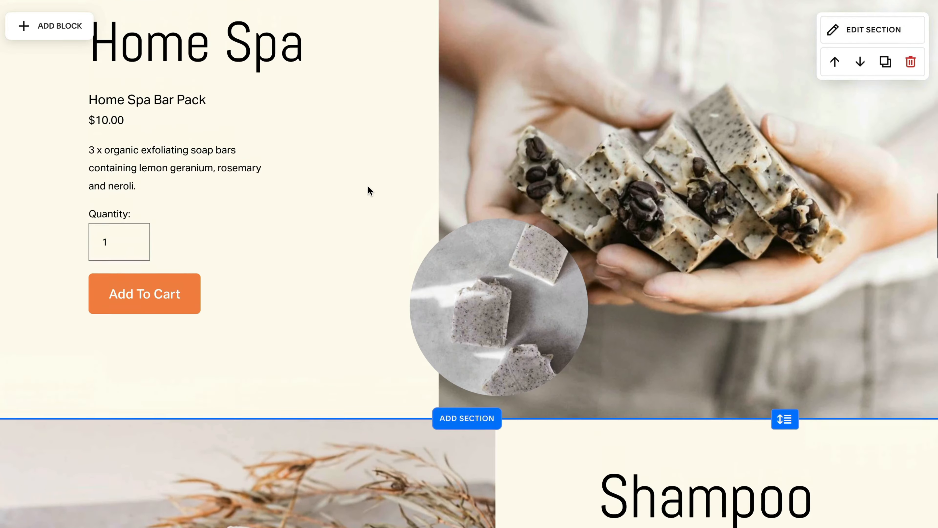
{"action": "scroll", "coordinate": [278, 119], "scroll_direction": "up", "scroll_amount": 5}
{"action": "scroll", "coordinate": [320, 247], "scroll_direction": "down", "scroll_amount": 15}
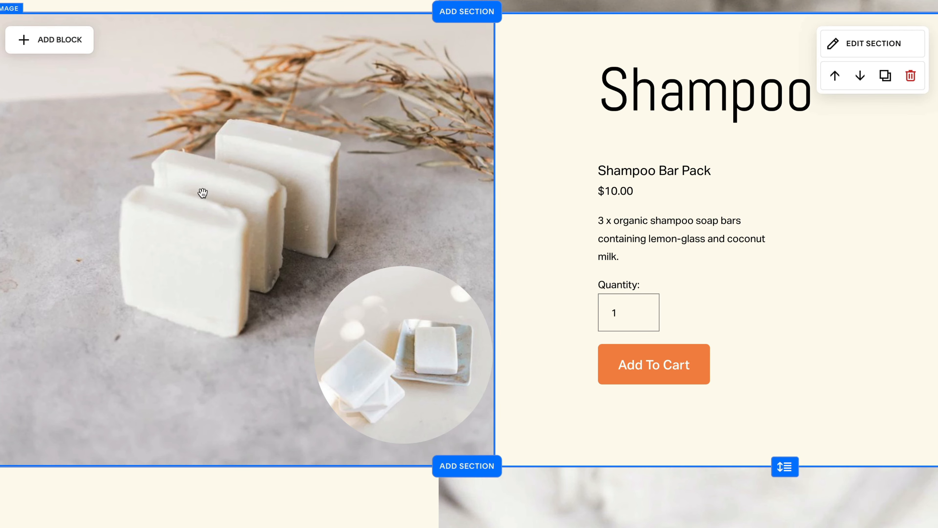
{"action": "scroll", "coordinate": [191, 319], "scroll_direction": "down", "scroll_amount": 1}
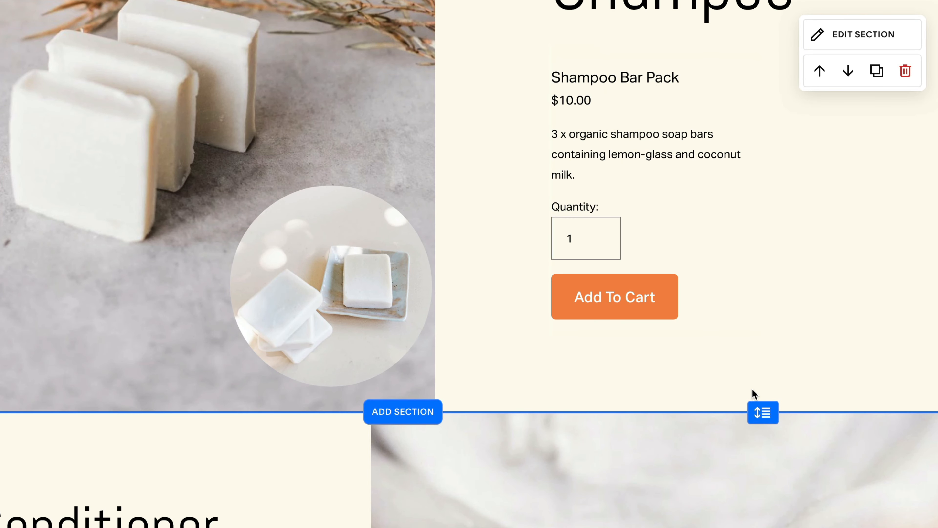
{"action": "left_click_drag", "start_coordinate": [760, 402], "coordinate": [759, 465]}
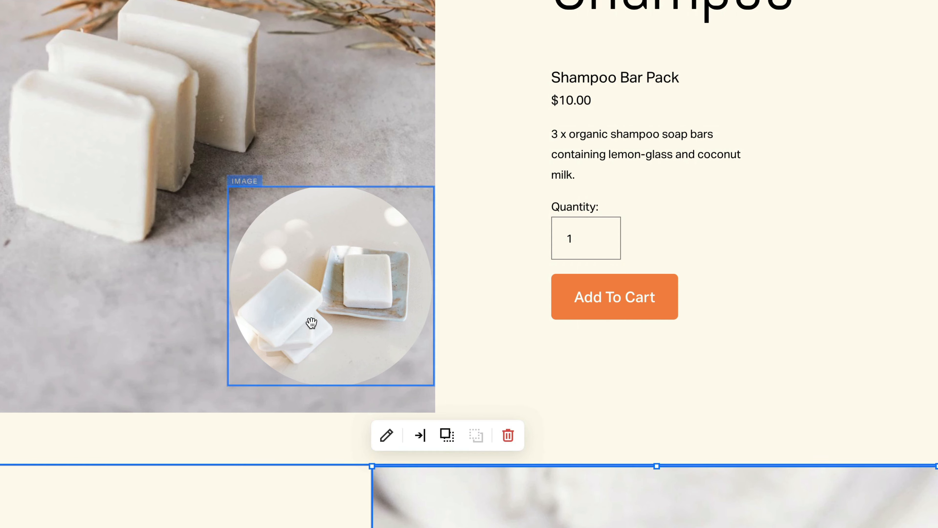
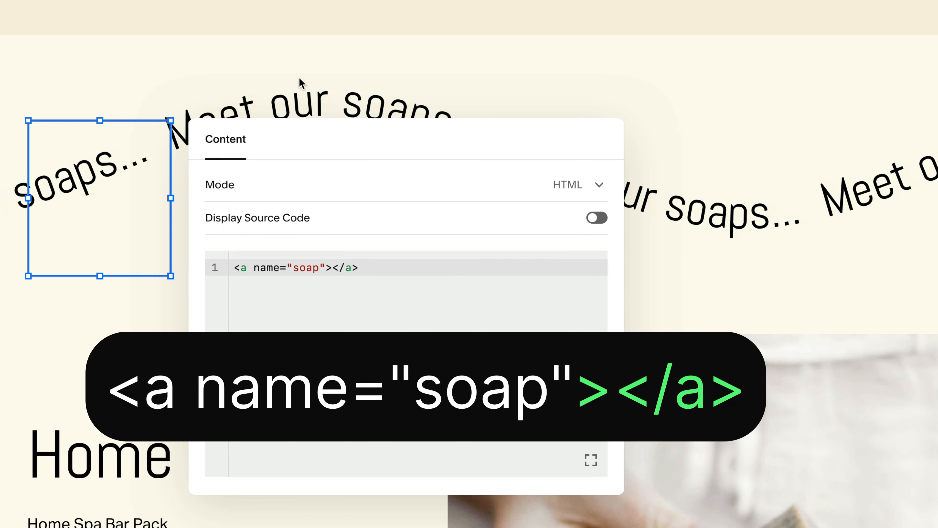
Step: Move the code block holding the "soap" anchor to the centre just above the Home Spa photo and save the page
{"action": "left_click", "coordinate": [100, 180]}
{"action": "left_click_drag", "start_coordinate": [100, 181], "coordinate": [451, 240]}
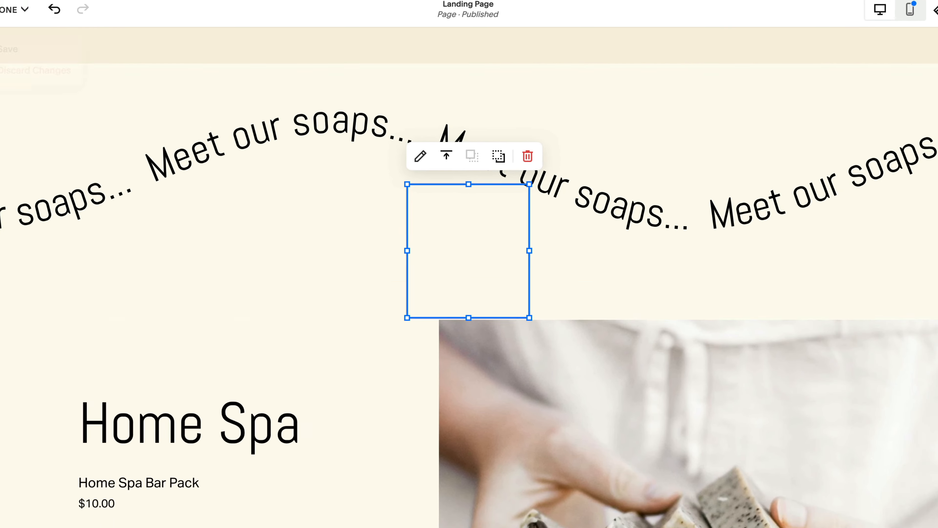
{"action": "left_click", "coordinate": [21, 16]}
{"action": "left_click", "coordinate": [27, 52]}
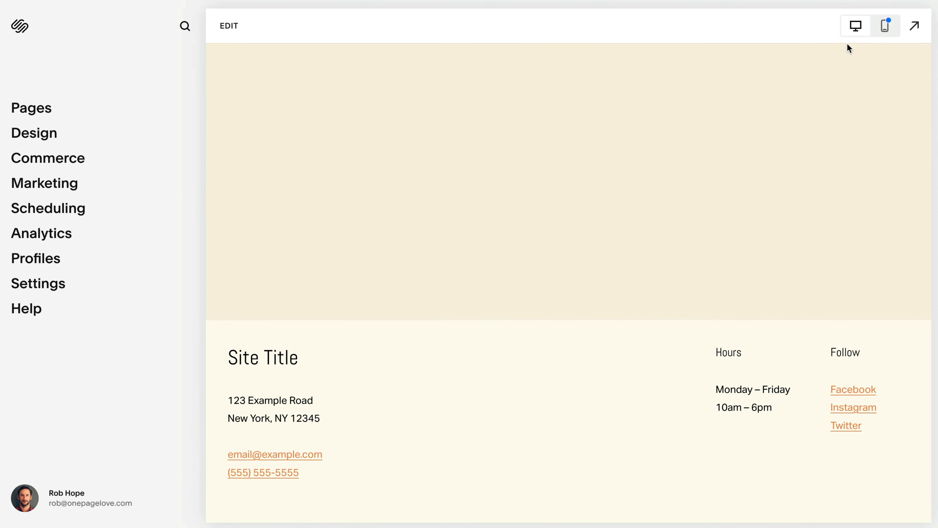
Step: Preview the landing page full screen, test the Buy Soap button's jump to the soaps section, and return to the site editor
{"action": "left_click", "coordinate": [914, 25]}
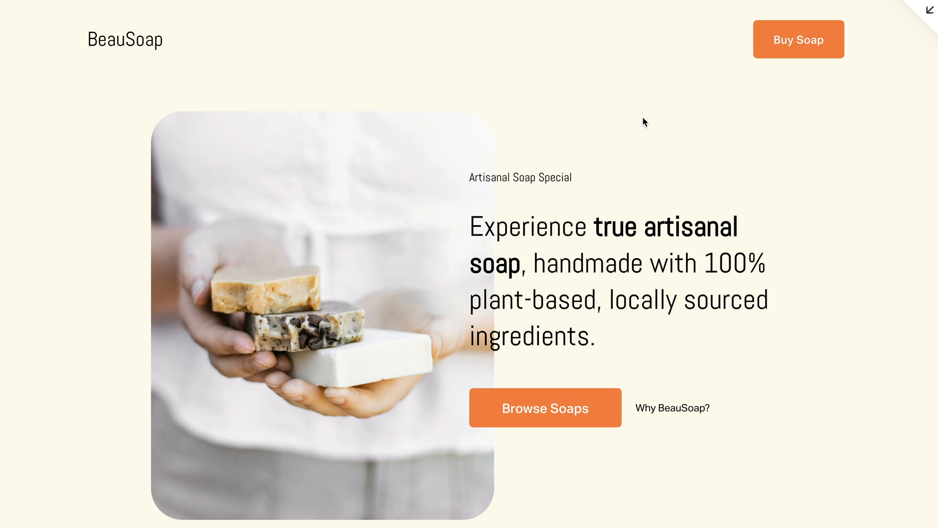
{"action": "left_click", "coordinate": [804, 44]}
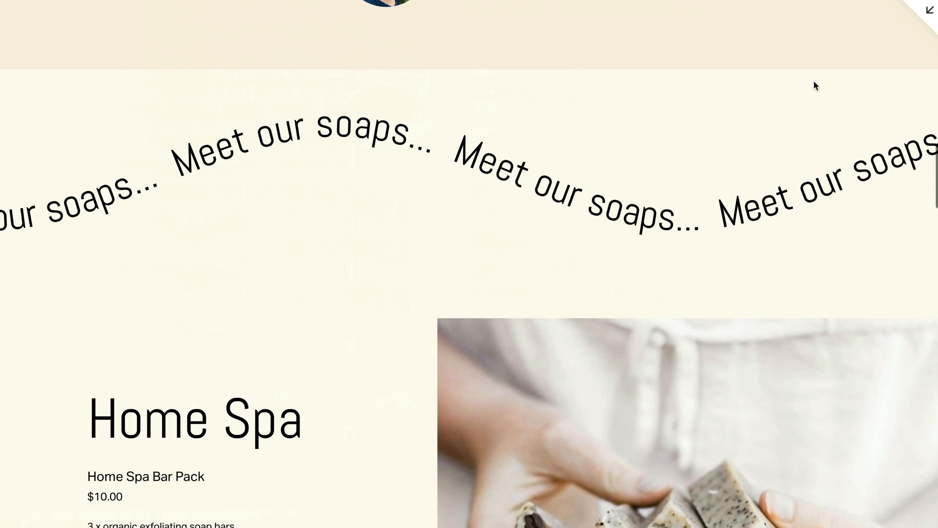
{"action": "scroll", "coordinate": [806, 88], "scroll_direction": "up", "scroll_amount": 10}
{"action": "scroll", "coordinate": [805, 87], "scroll_direction": "up", "scroll_amount": 15}
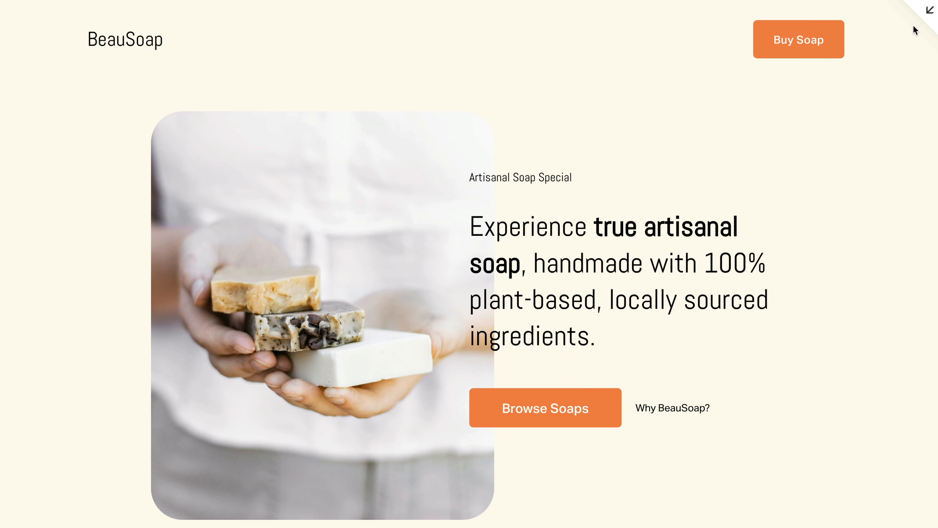
{"action": "left_click", "coordinate": [927, 15]}
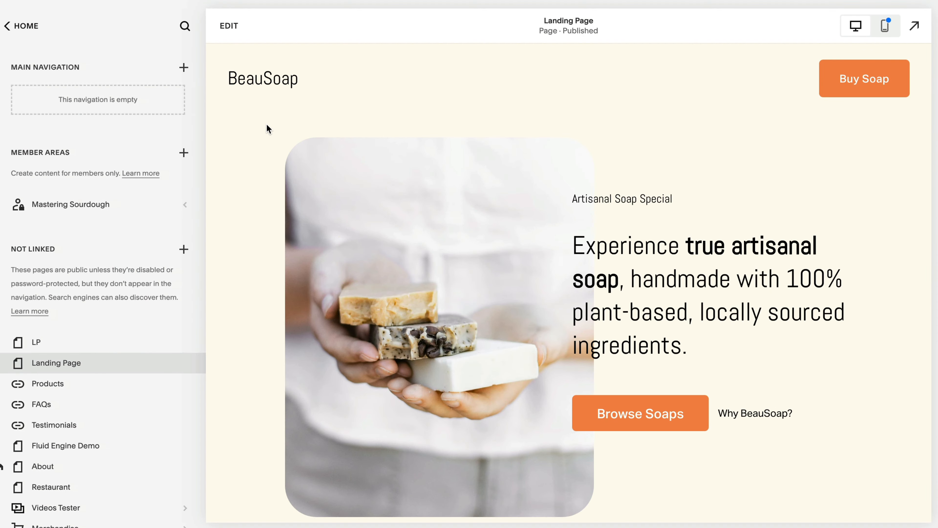
Step: Add a link titled "Testimonials" pointing to #testimonials to the main navigation
{"action": "left_click", "coordinate": [183, 69]}
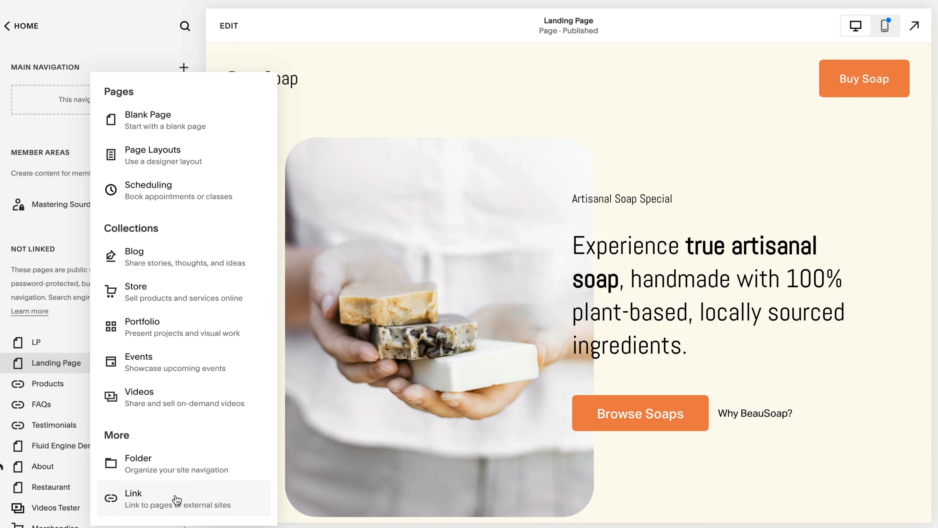
{"action": "left_click", "coordinate": [174, 499]}
{"action": "type", "text": "Te"}
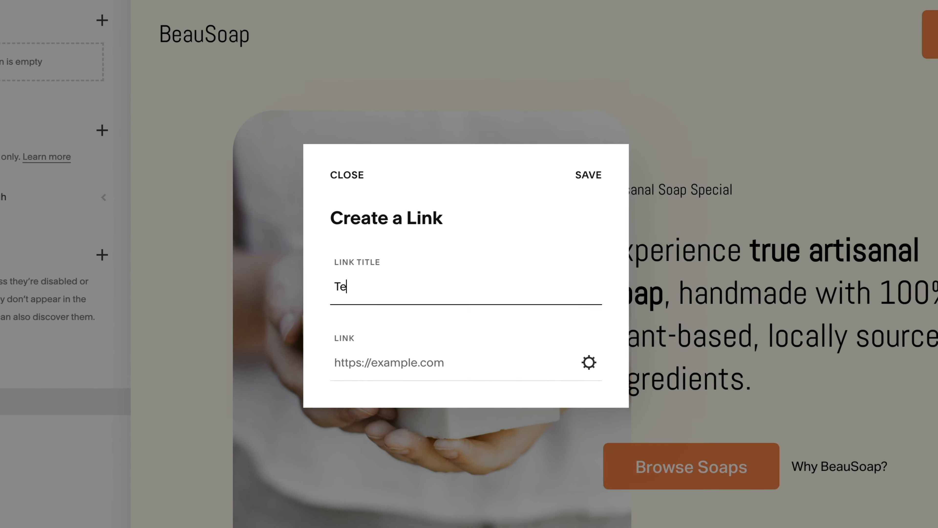
{"action": "type", "text": "stimonials"}
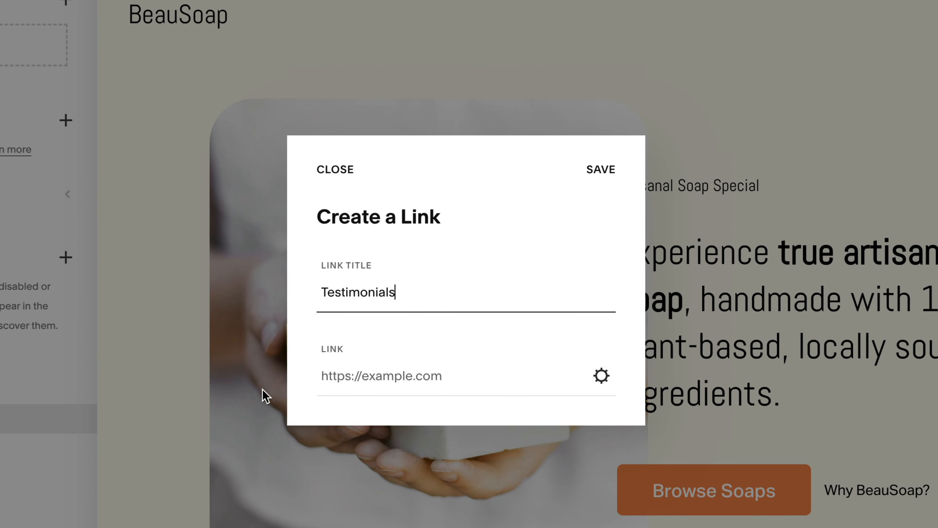
{"action": "left_click", "coordinate": [352, 365]}
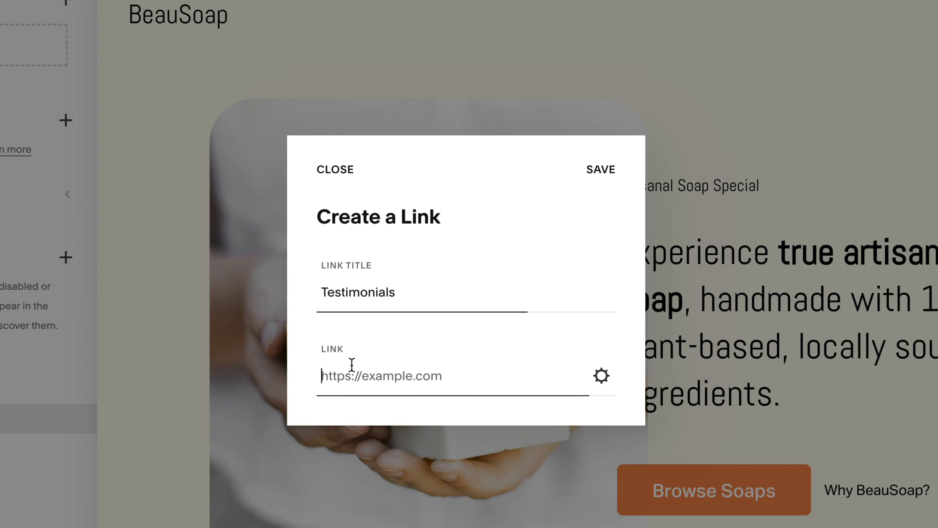
{"action": "type", "text": "#testimo"}
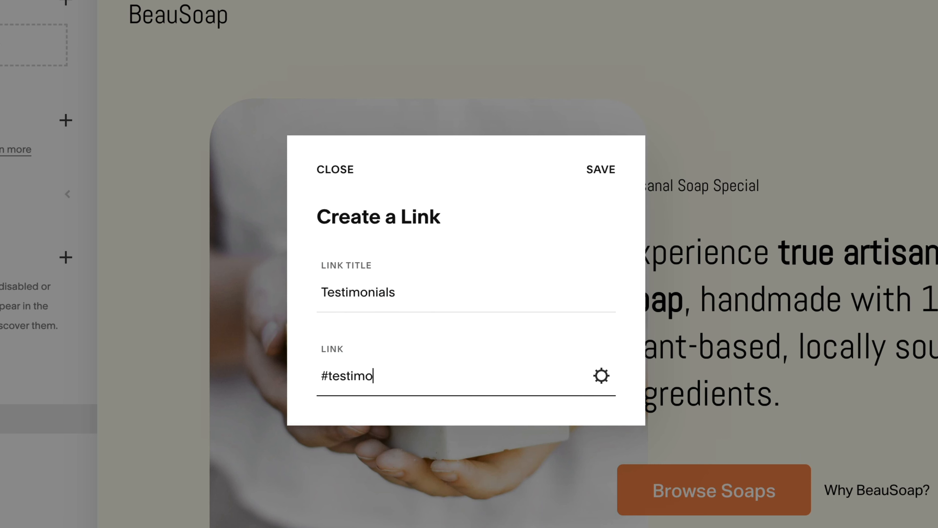
{"action": "type", "text": "nials"}
{"action": "left_click", "coordinate": [601, 170]}
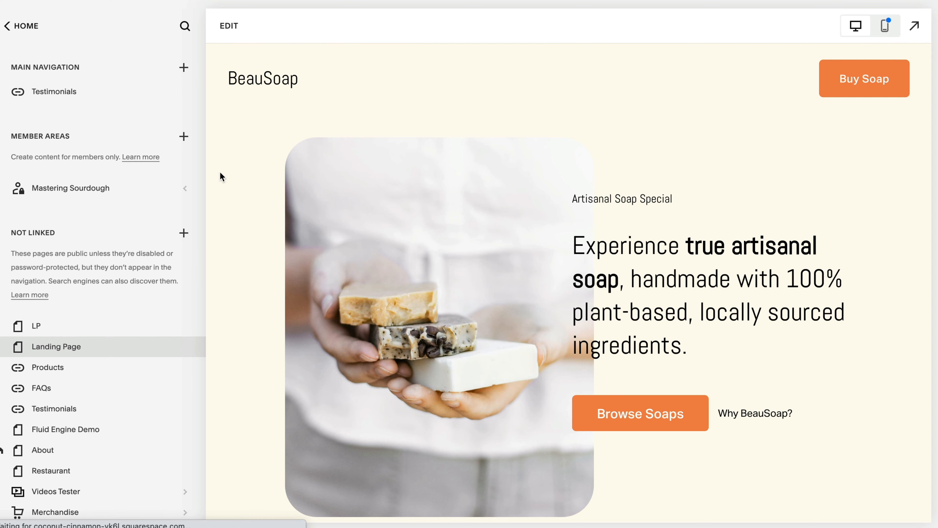
Step: Add a link titled "FAQs" pointing to #faq to the main navigation
{"action": "left_click", "coordinate": [184, 68]}
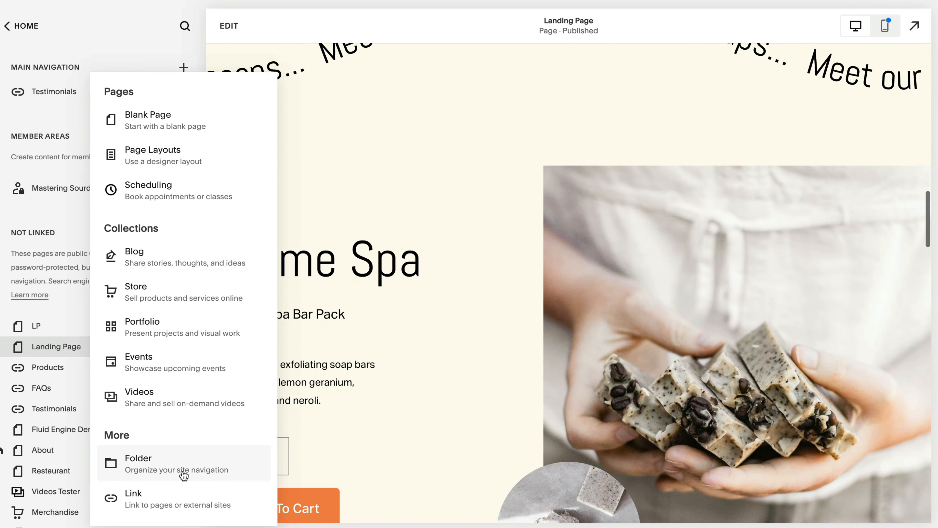
{"action": "left_click", "coordinate": [181, 497]}
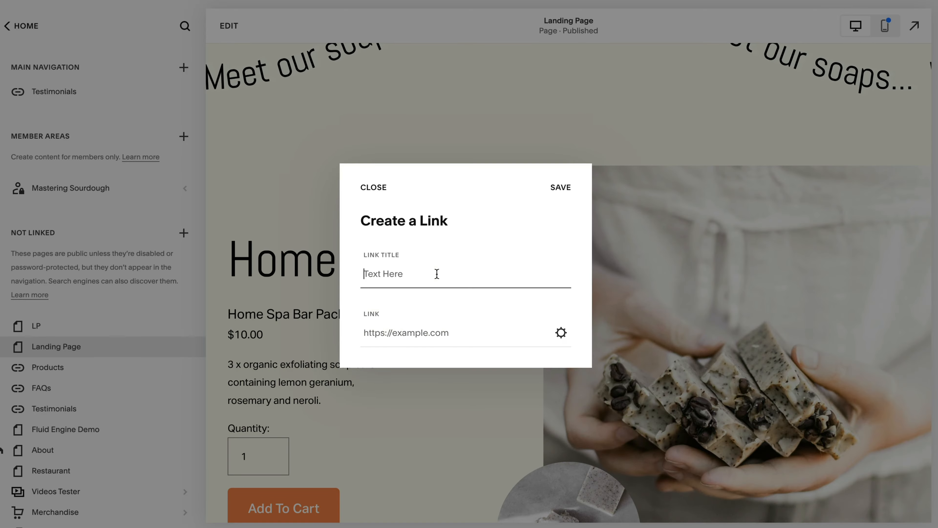
{"action": "type", "text": "FAQs"}
{"action": "left_click", "coordinate": [429, 326]}
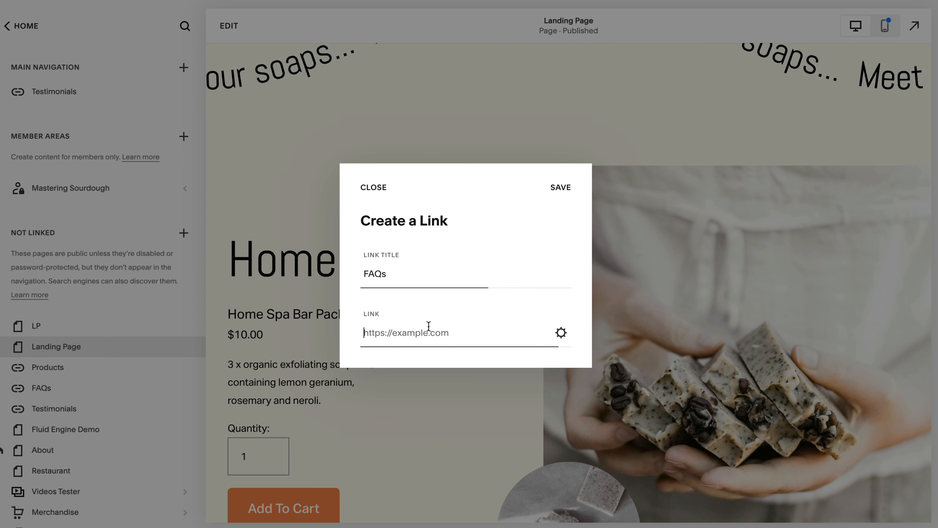
{"action": "type", "text": "#faq"}
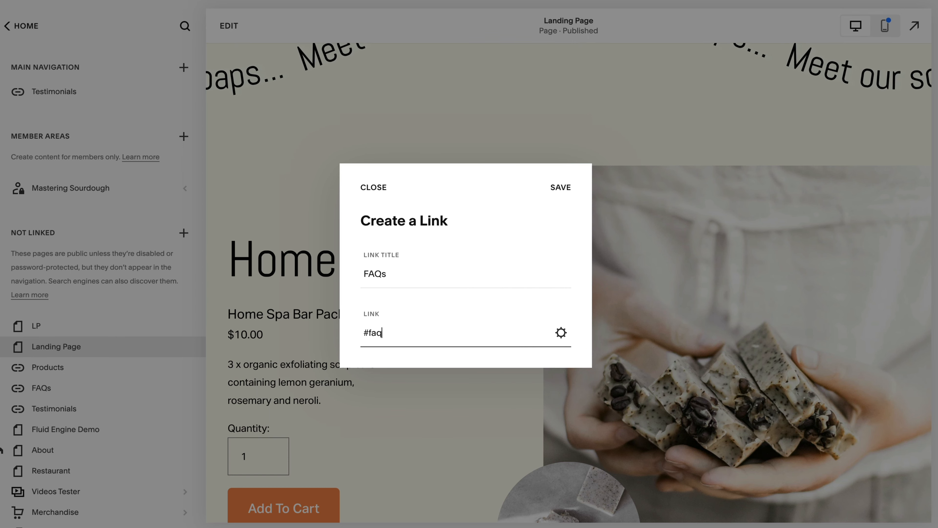
{"action": "left_click", "coordinate": [565, 189]}
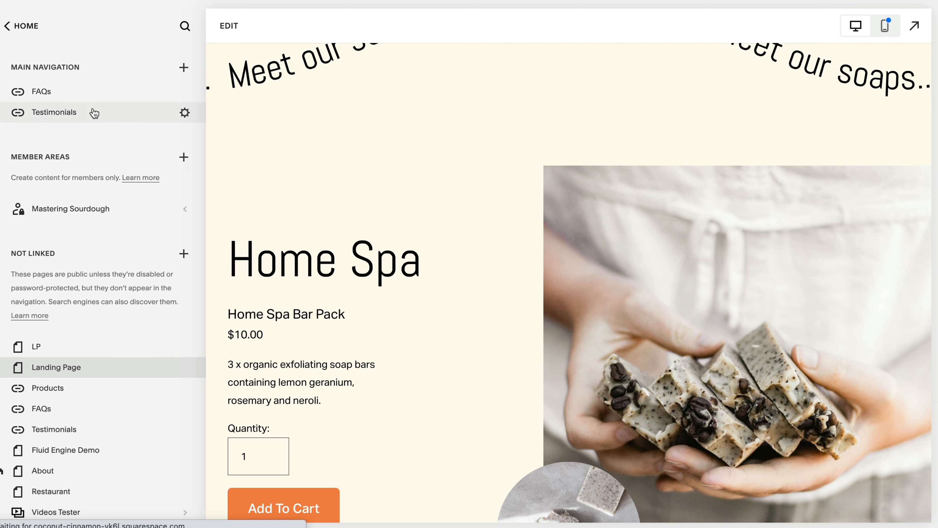
Step: Add a link titled "Products" pointing to #soap to the main navigation and move the Testimonials link to the first position
{"action": "left_click", "coordinate": [186, 67]}
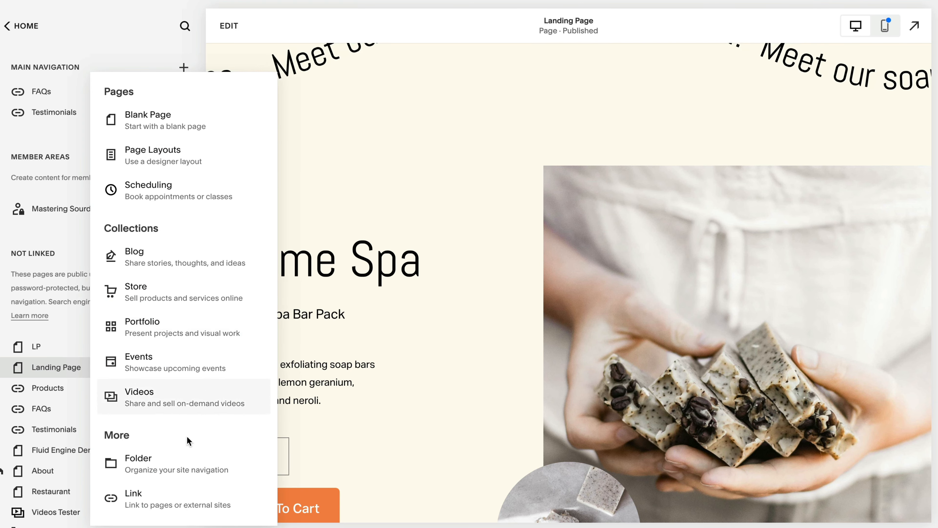
{"action": "left_click", "coordinate": [158, 507]}
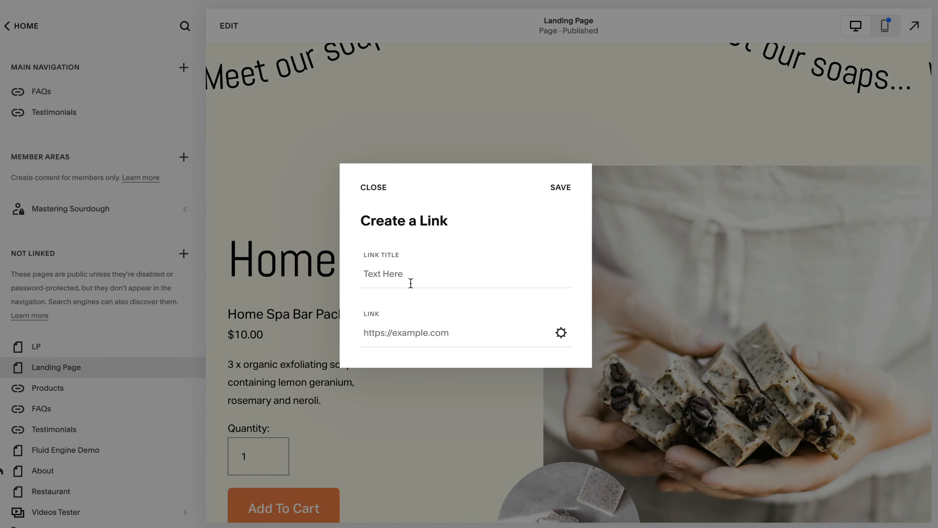
{"action": "left_click", "coordinate": [409, 273]}
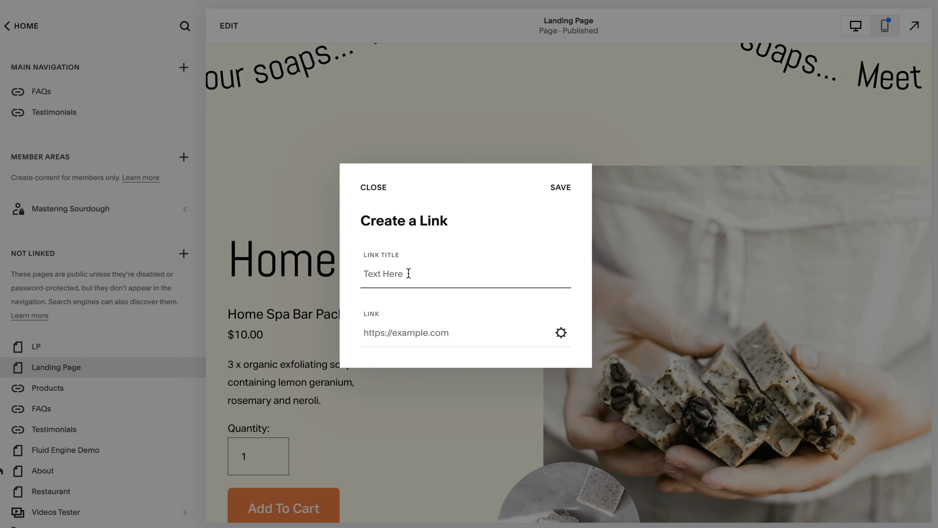
{"action": "type", "text": "Products"}
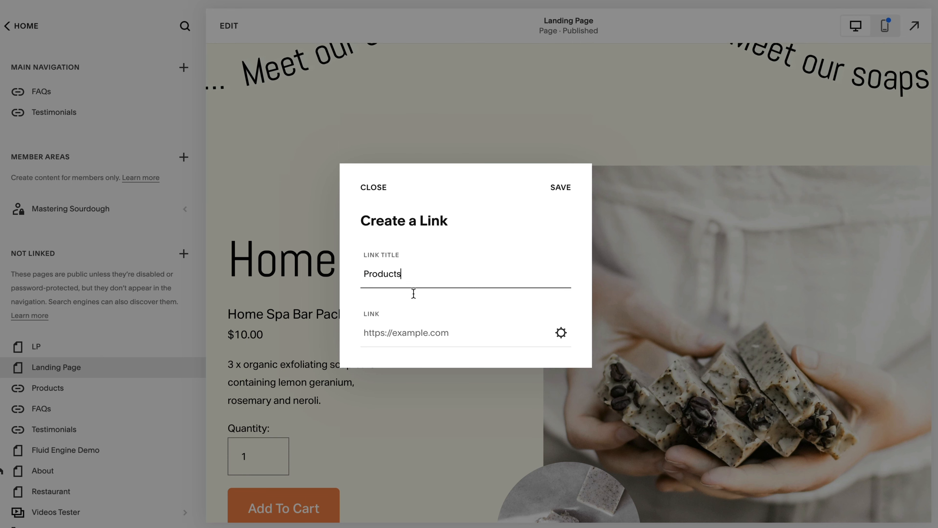
{"action": "left_click", "coordinate": [438, 330]}
{"action": "type", "text": "#soap"}
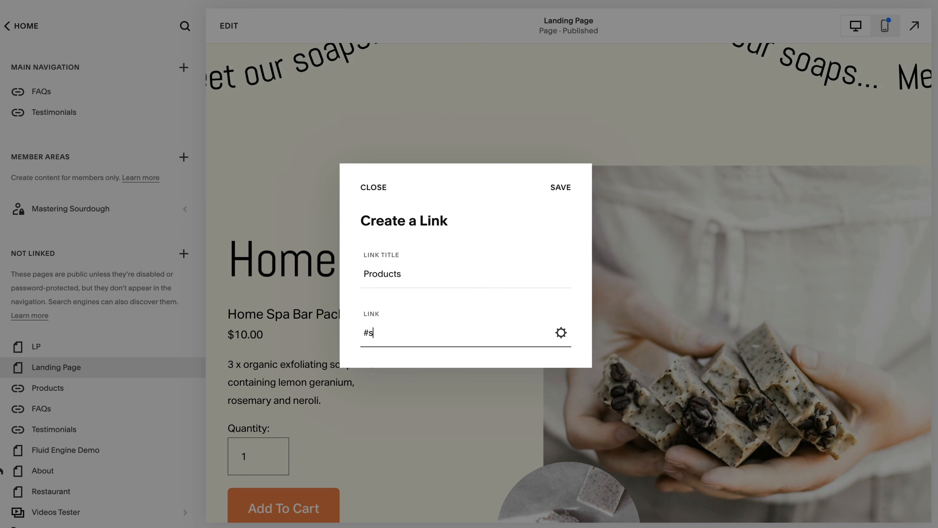
{"action": "left_click", "coordinate": [559, 188]}
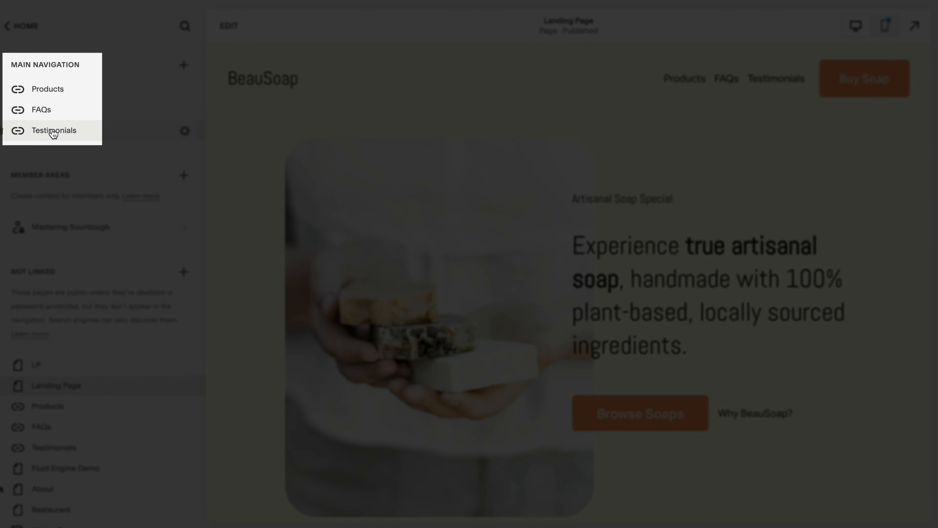
{"action": "left_click_drag", "start_coordinate": [54, 134], "coordinate": [50, 89]}
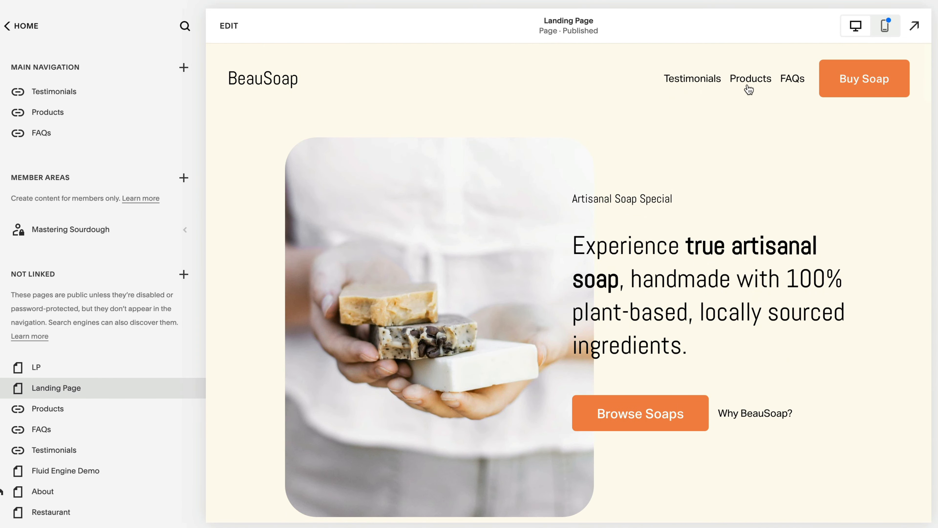
Step: Open the landing page for editing and link the Browse Soaps button to #soap
{"action": "scroll", "coordinate": [690, 210], "scroll_direction": "down", "scroll_amount": 6}
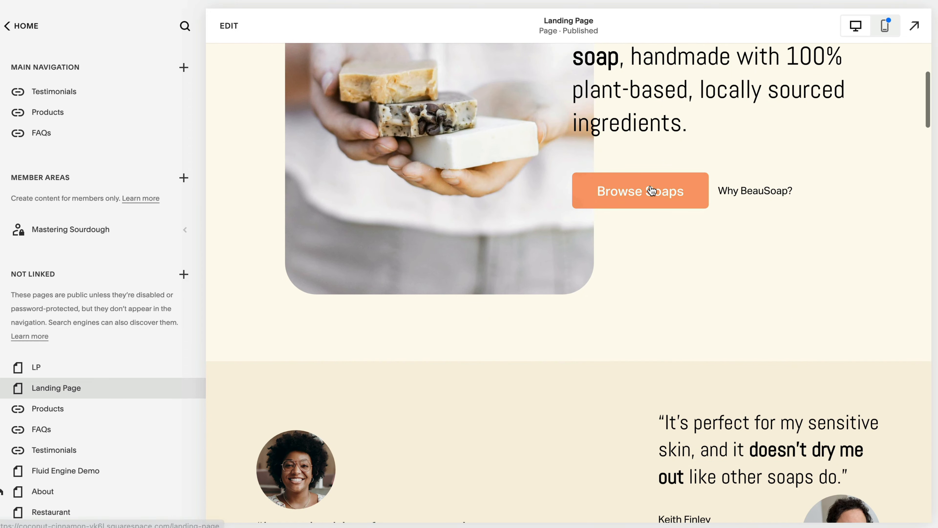
{"action": "left_click", "coordinate": [229, 26]}
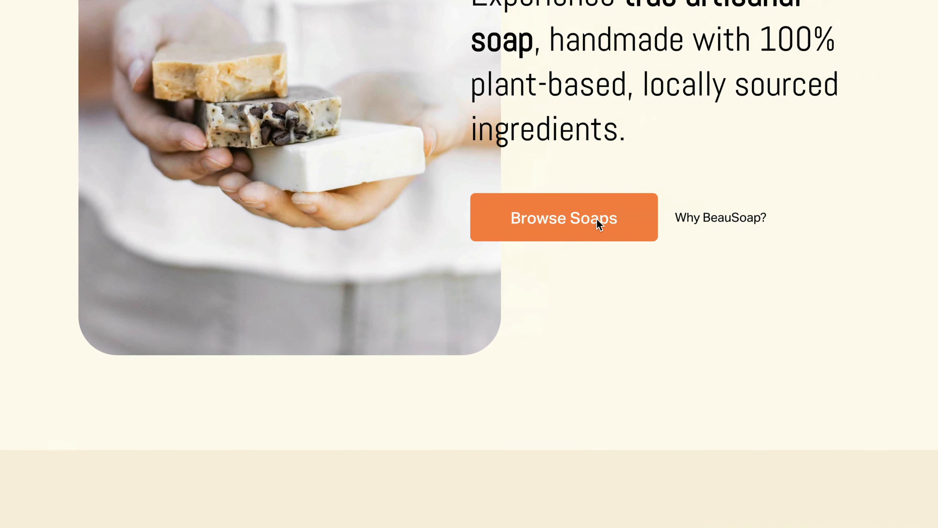
{"action": "left_click", "coordinate": [599, 219]}
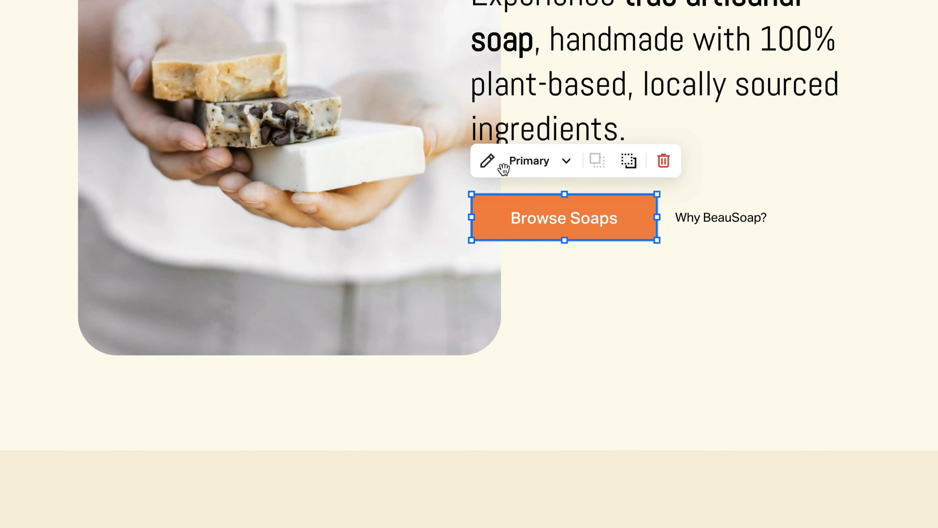
{"action": "left_click", "coordinate": [486, 161]}
{"action": "left_click", "coordinate": [739, 355]}
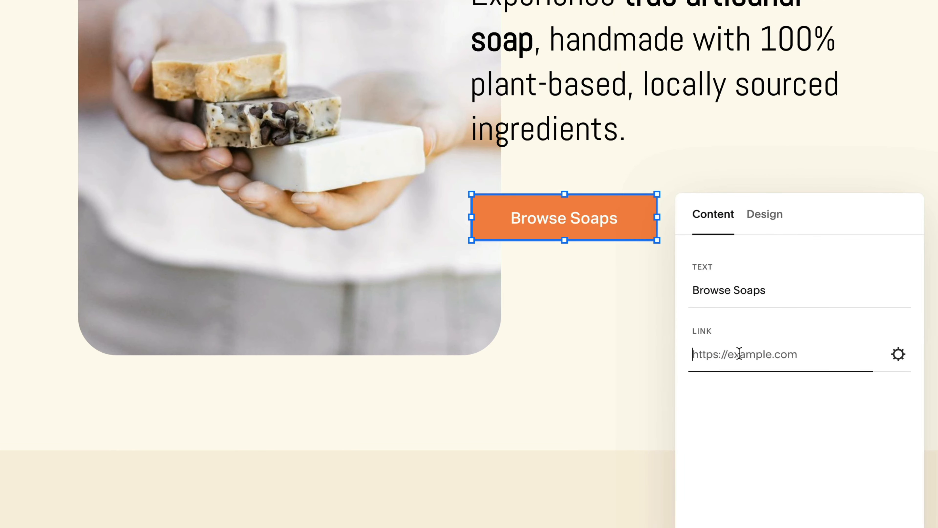
{"action": "type", "text": "#soap"}
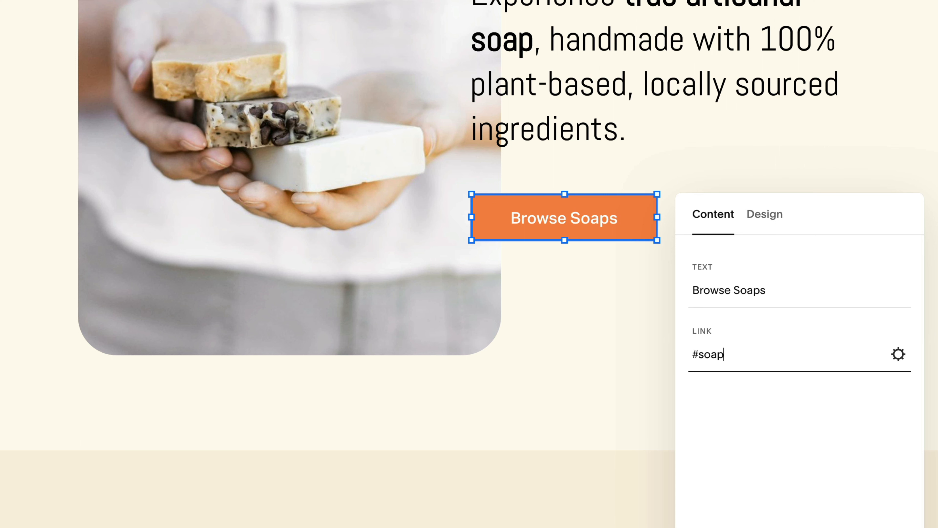
{"action": "key", "text": "Escape"}
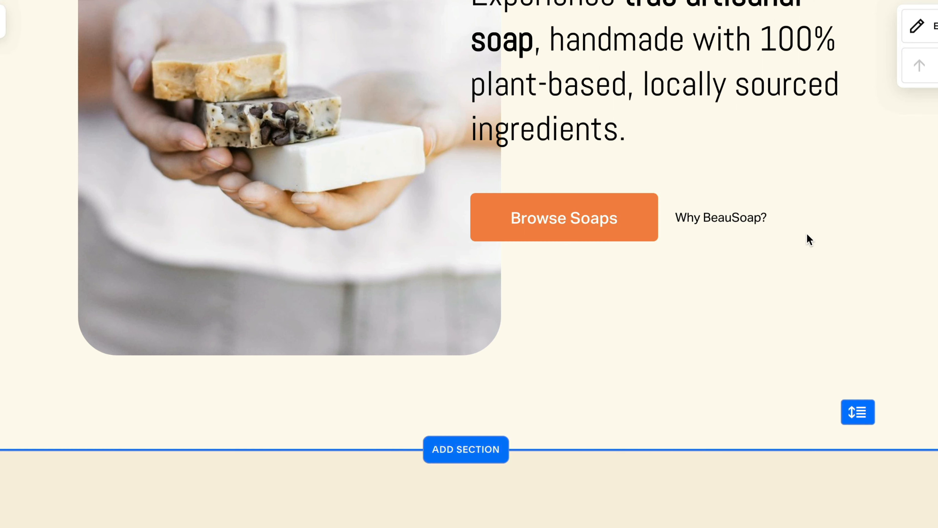
Step: Link the "Why BeauSoap?" text beside the Browse Soaps button to #testimonials
{"action": "left_click", "coordinate": [726, 220]}
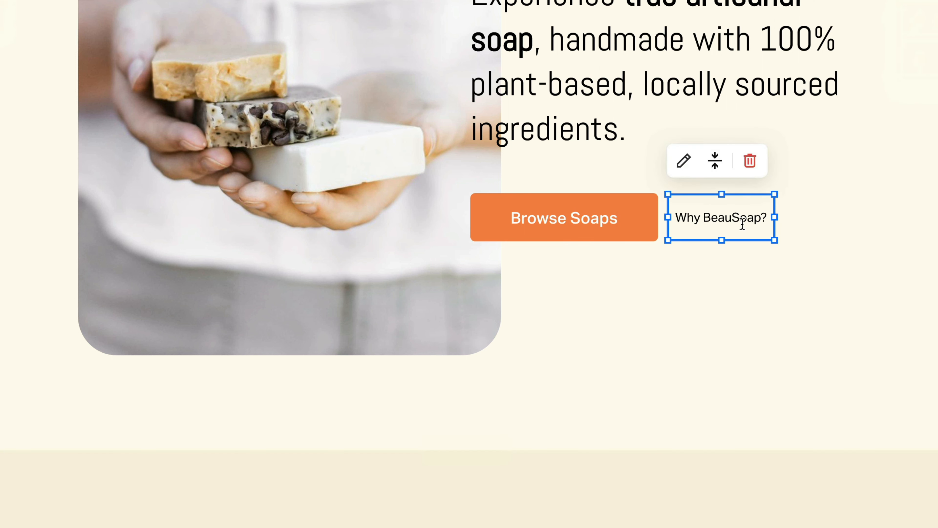
{"action": "double_click", "coordinate": [725, 217]}
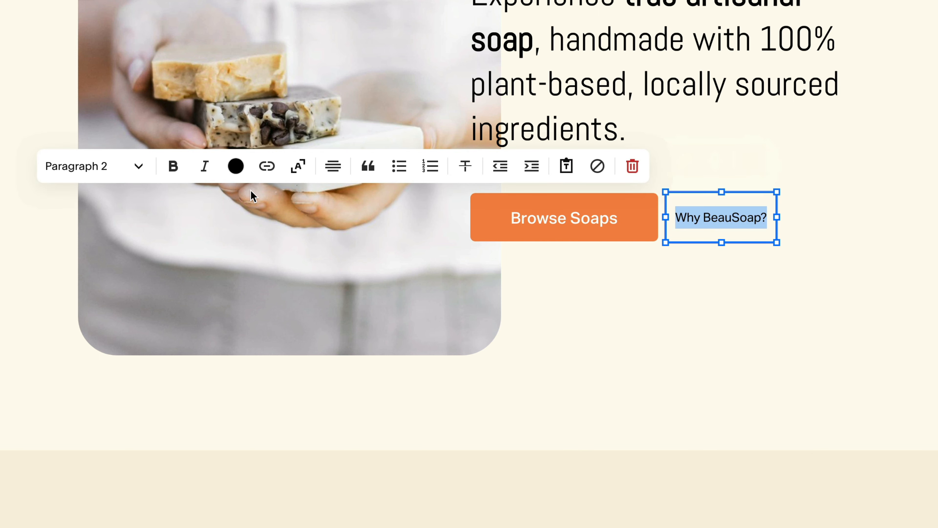
{"action": "left_click", "coordinate": [267, 166]}
{"action": "left_click", "coordinate": [194, 240]}
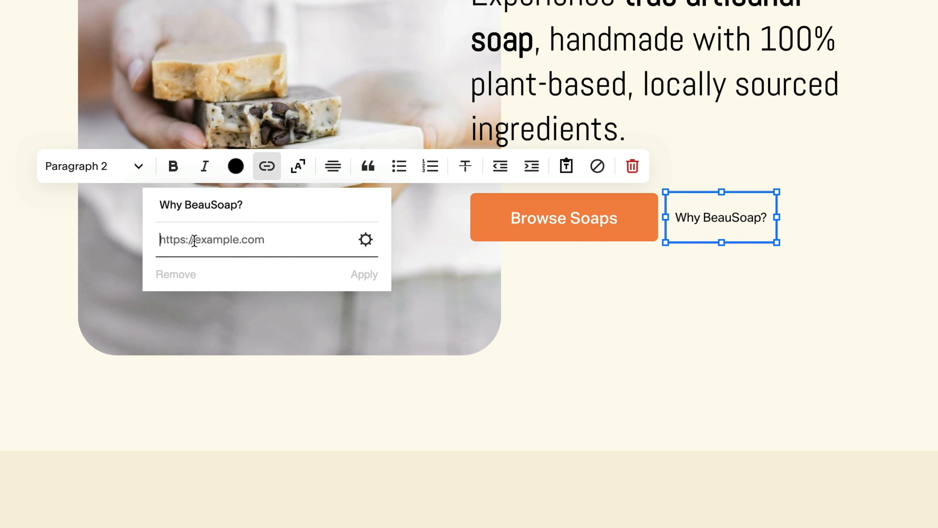
{"action": "type", "text": "#testimonials"}
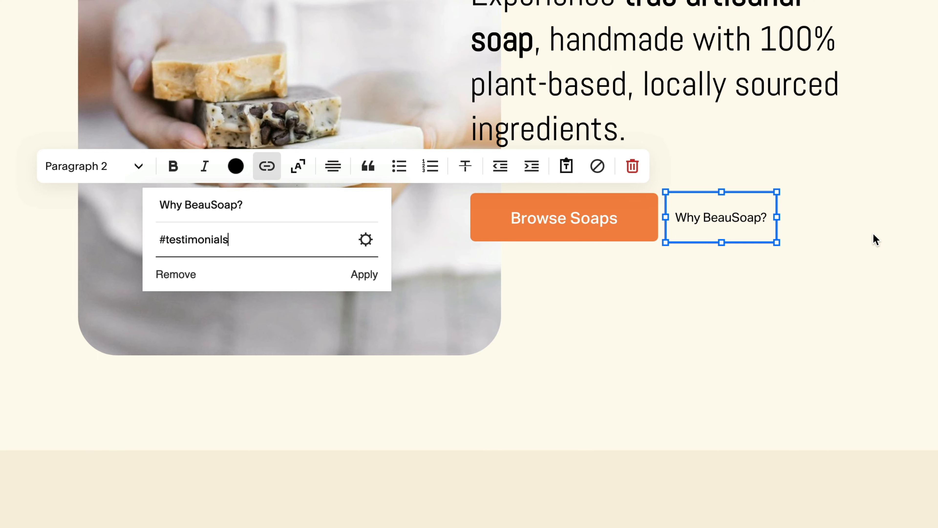
{"action": "left_click", "coordinate": [364, 274]}
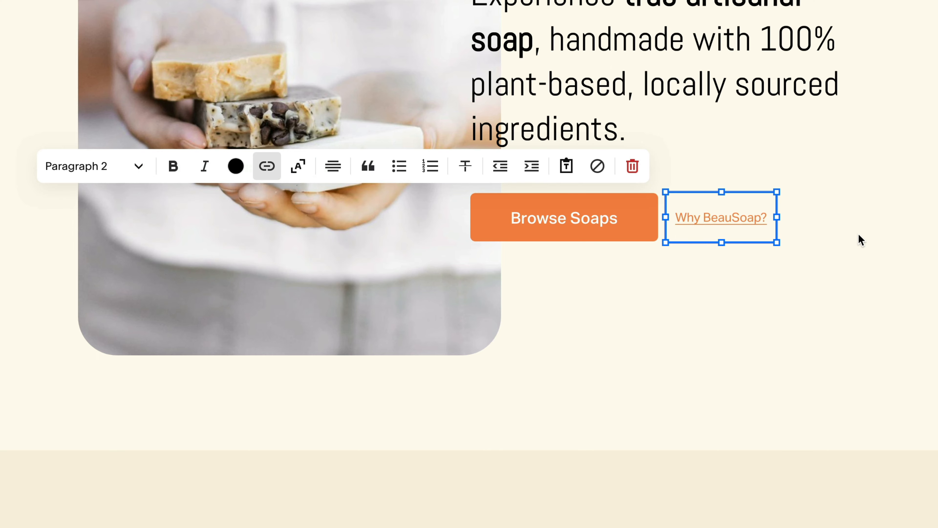
{"action": "left_click", "coordinate": [859, 211]}
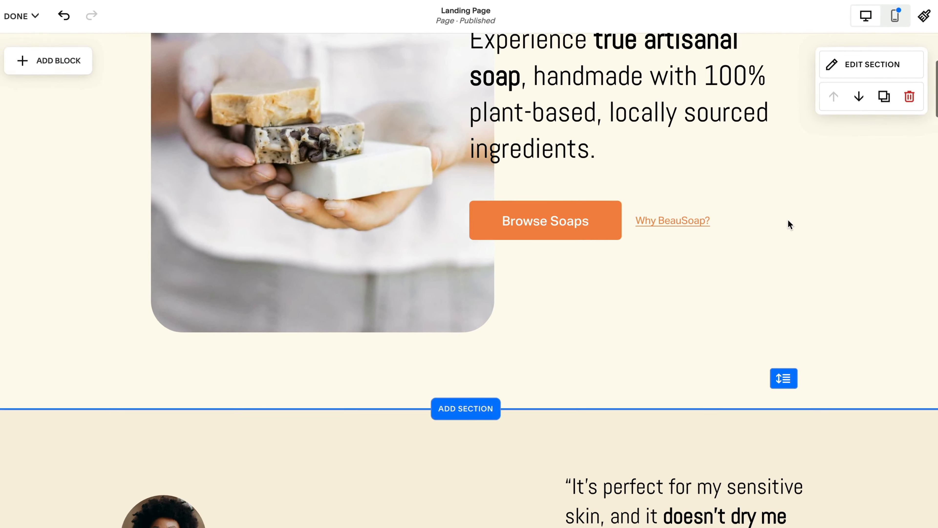
Step: Add a code block containing <a name="testimonials"></a> to the customer quotes section and move it to the empty centre between the quotes
{"action": "scroll", "coordinate": [804, 329], "scroll_direction": "up", "scroll_amount": 5}
{"action": "scroll", "coordinate": [803, 329], "scroll_direction": "down", "scroll_amount": 2}
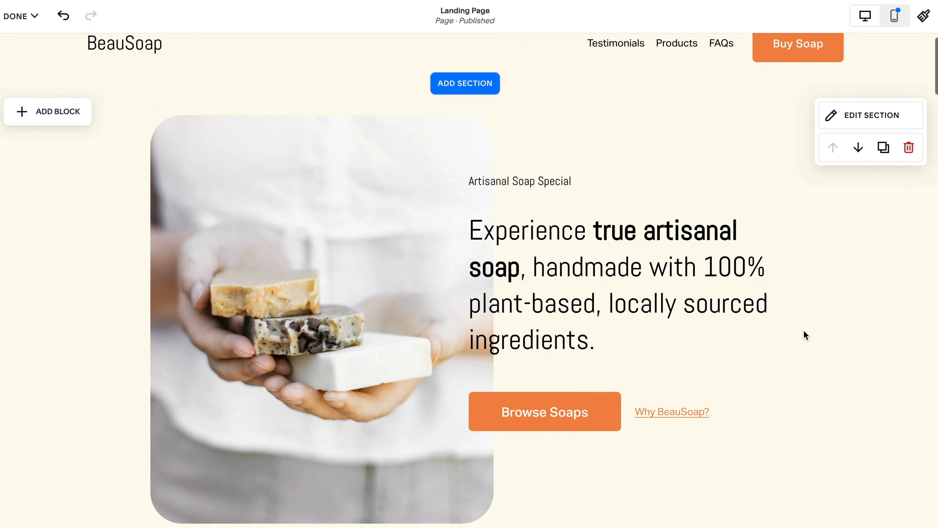
{"action": "scroll", "coordinate": [803, 333], "scroll_direction": "up", "scroll_amount": 2}
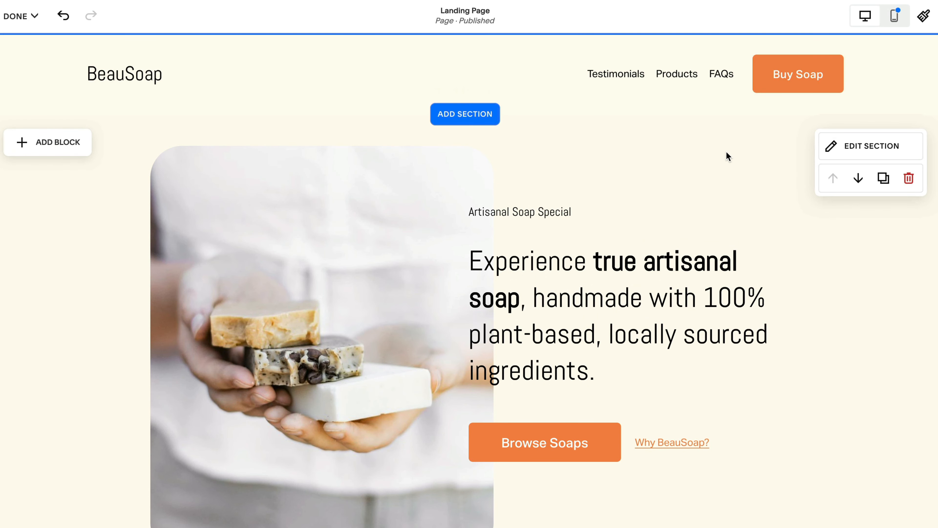
{"action": "scroll", "coordinate": [816, 306], "scroll_direction": "down", "scroll_amount": 10}
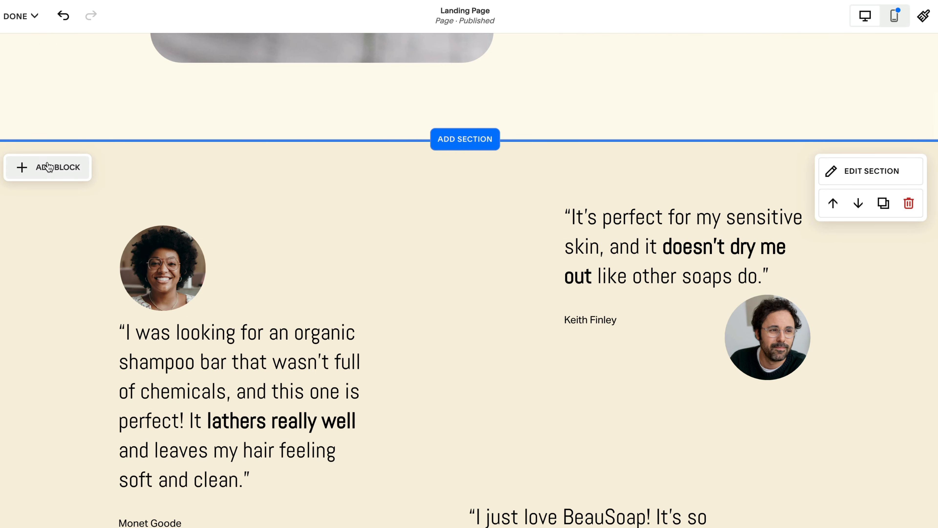
{"action": "scroll", "coordinate": [111, 377], "scroll_direction": "down", "scroll_amount": 1}
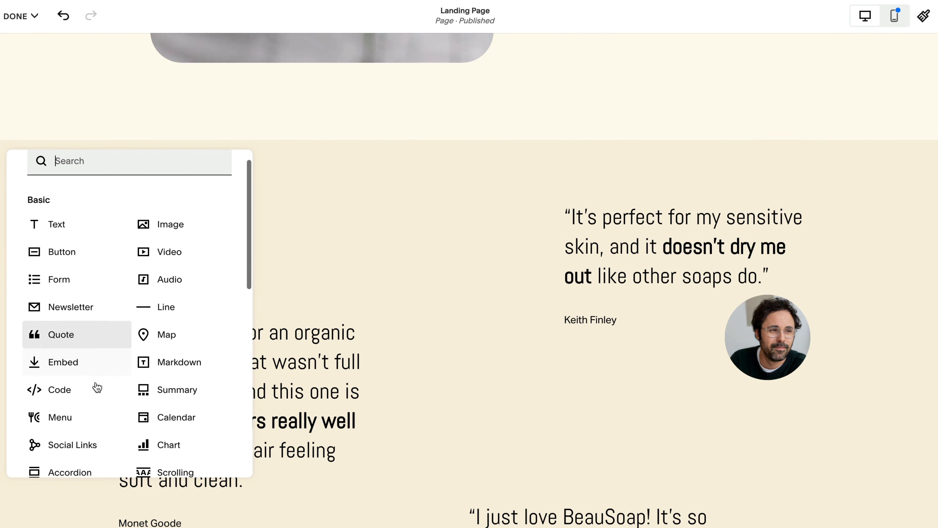
{"action": "left_click", "coordinate": [96, 391]}
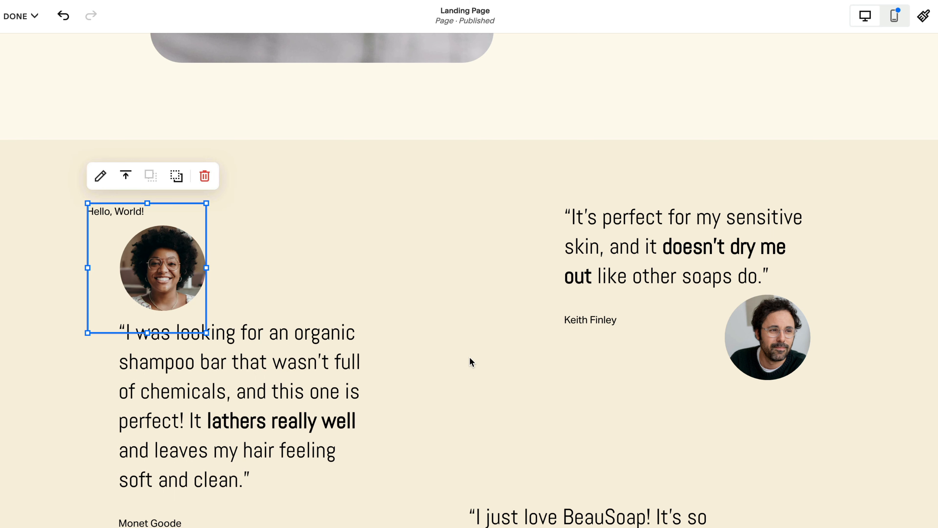
{"action": "left_click", "coordinate": [100, 176]}
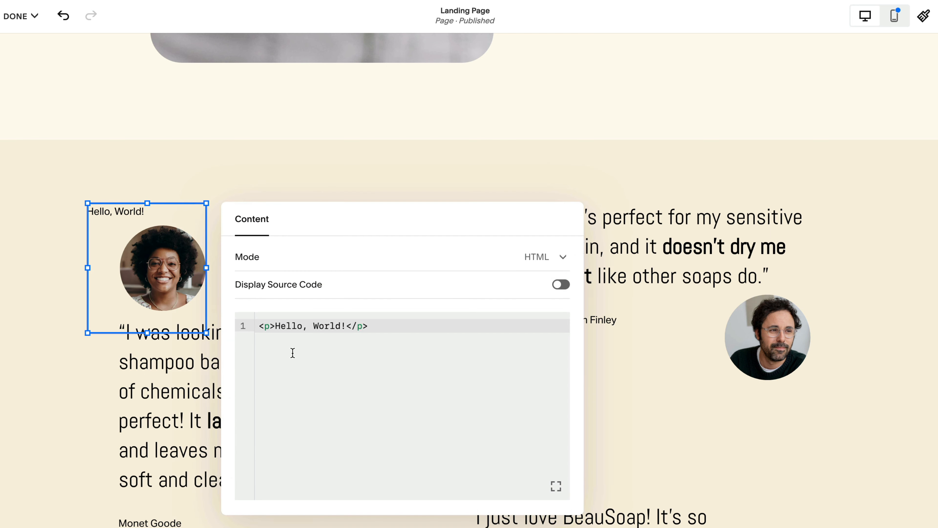
{"action": "triple_click", "coordinate": [347, 327]}
{"action": "type", "text": "<a name=\"testimonials\"></a>"}
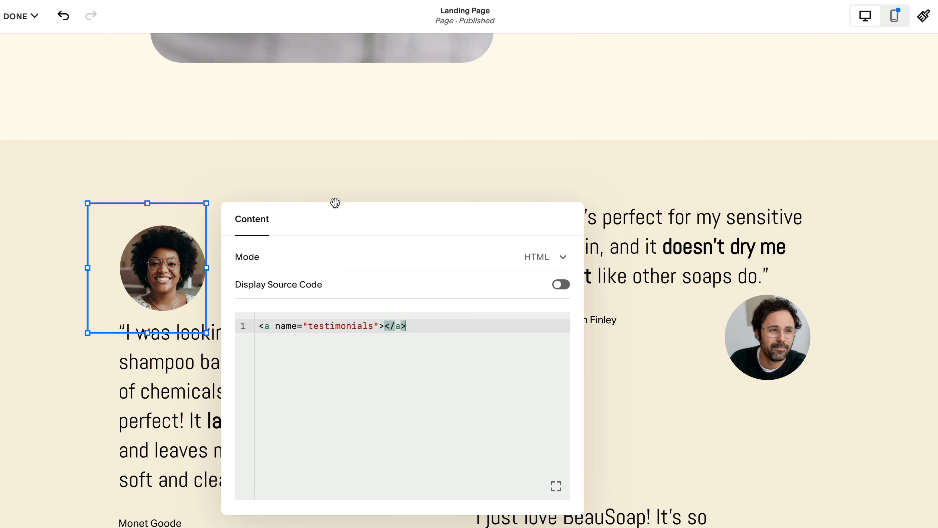
{"action": "left_click", "coordinate": [148, 238]}
{"action": "left_click_drag", "start_coordinate": [126, 220], "coordinate": [440, 316]}
Step: Add a code block containing <a name="faq"></a> to the Soap FAQs section and save the page
{"action": "scroll", "coordinate": [441, 318], "scroll_direction": "down", "scroll_amount": 5}
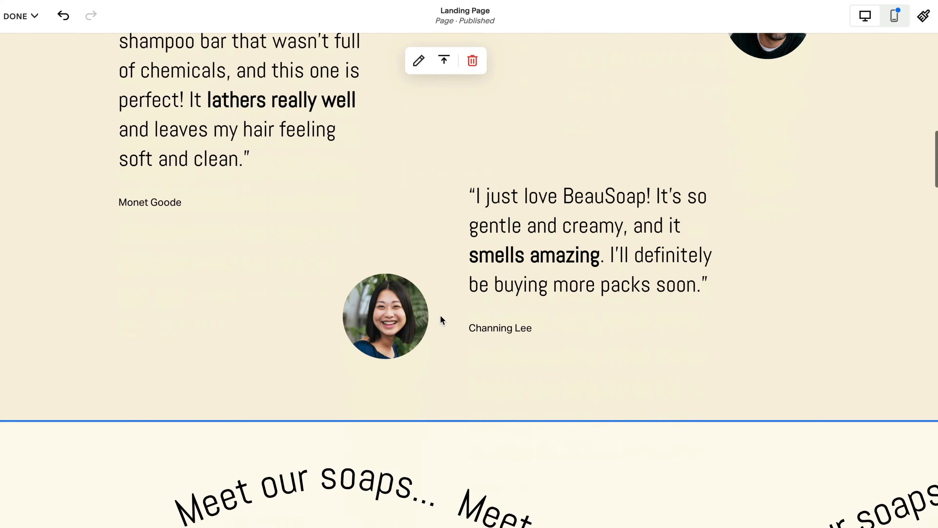
{"action": "scroll", "coordinate": [442, 320], "scroll_direction": "down", "scroll_amount": 15}
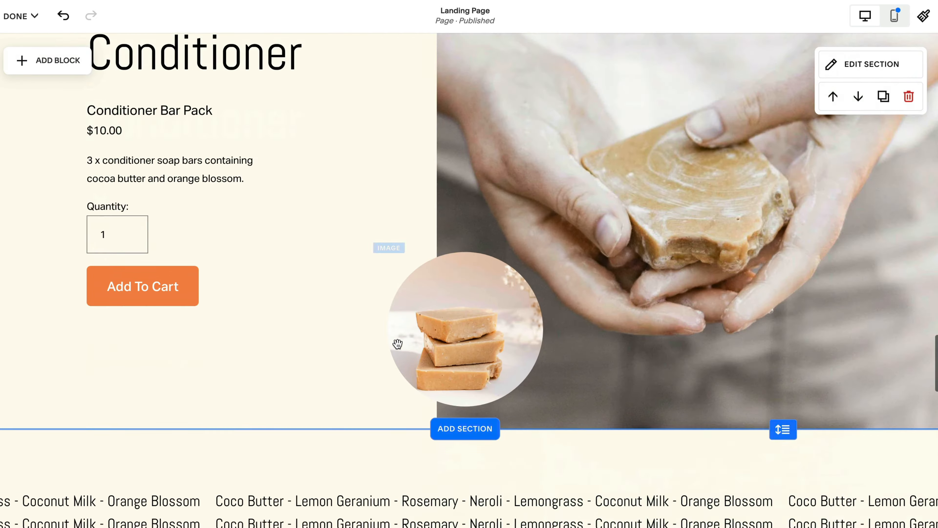
{"action": "scroll", "coordinate": [398, 341], "scroll_direction": "down", "scroll_amount": 10}
{"action": "scroll", "coordinate": [398, 339], "scroll_direction": "up", "scroll_amount": 2}
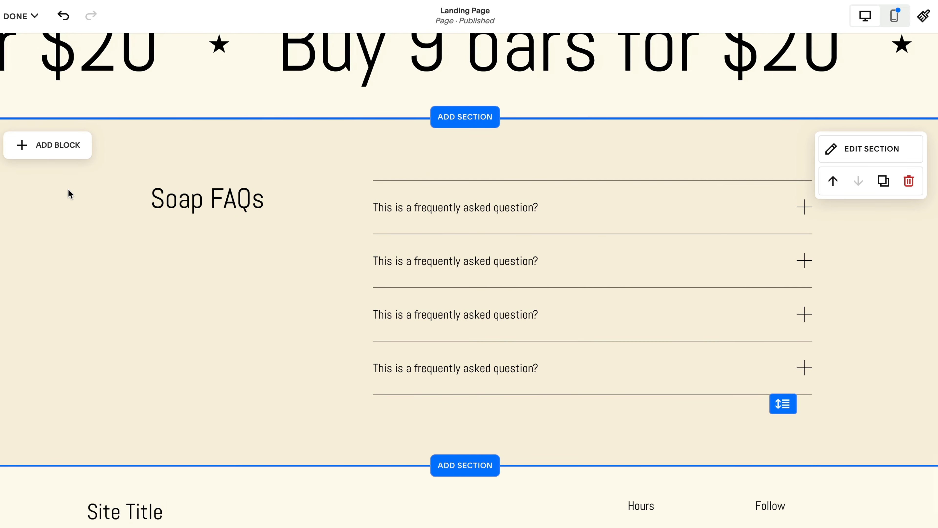
{"action": "left_click", "coordinate": [42, 144]}
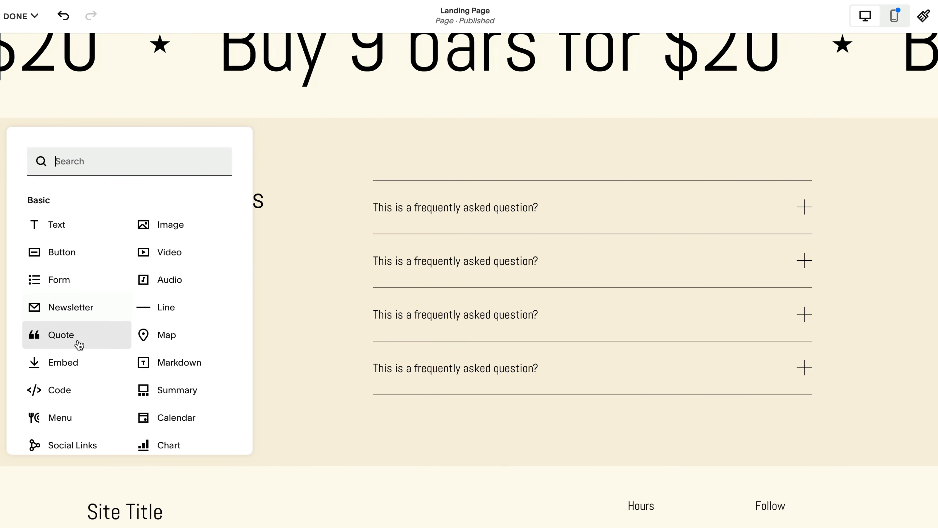
{"action": "left_click", "coordinate": [85, 386]}
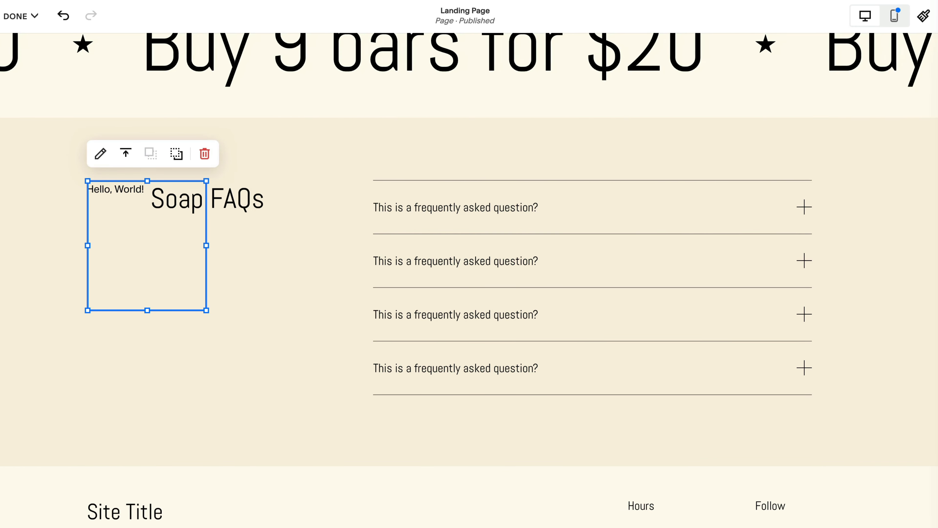
{"action": "left_click", "coordinate": [100, 153]}
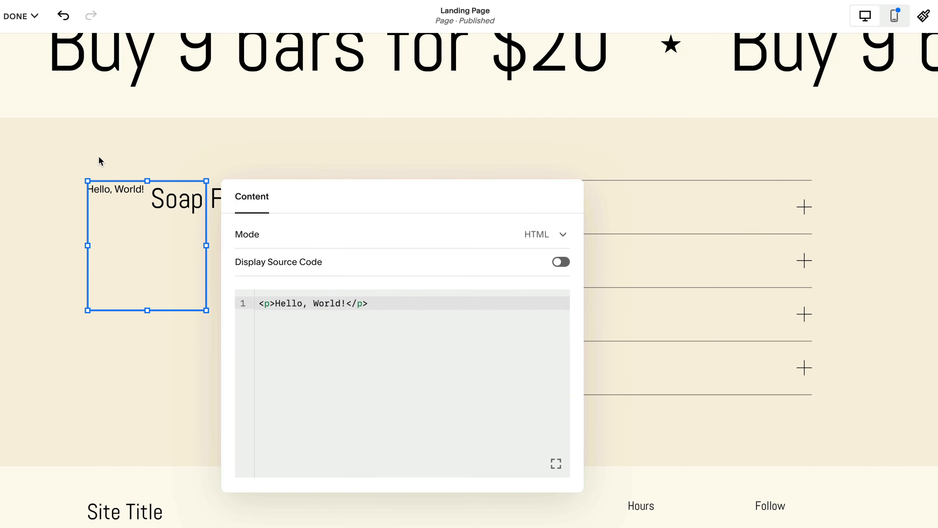
{"action": "left_click", "coordinate": [322, 303]}
{"action": "key", "text": "ctrl+a"}
{"action": "type", "text": "<a name=\"faq\"></a>"}
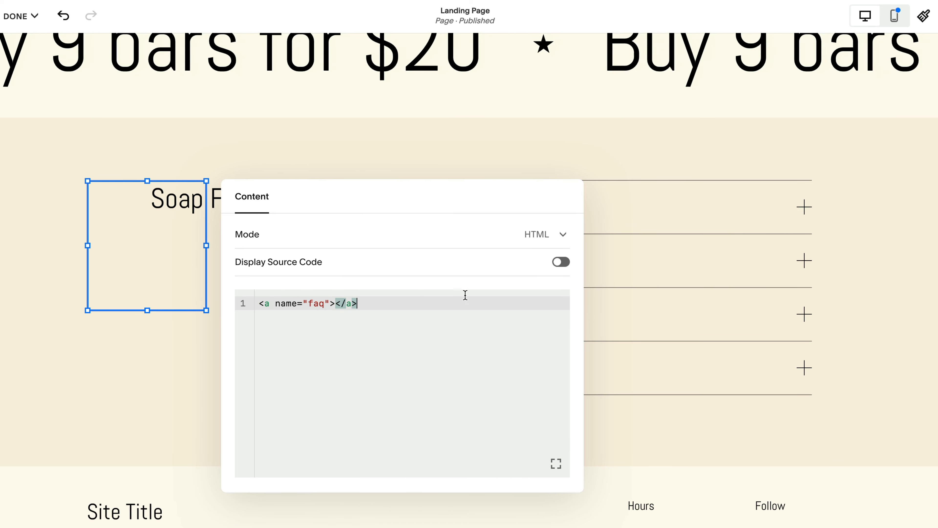
{"action": "left_click", "coordinate": [362, 158]}
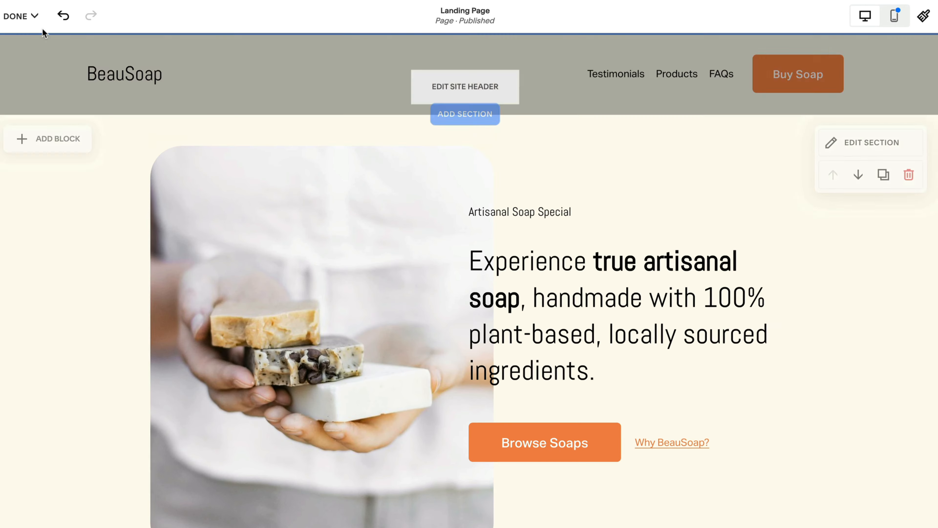
{"action": "left_click", "coordinate": [16, 16]}
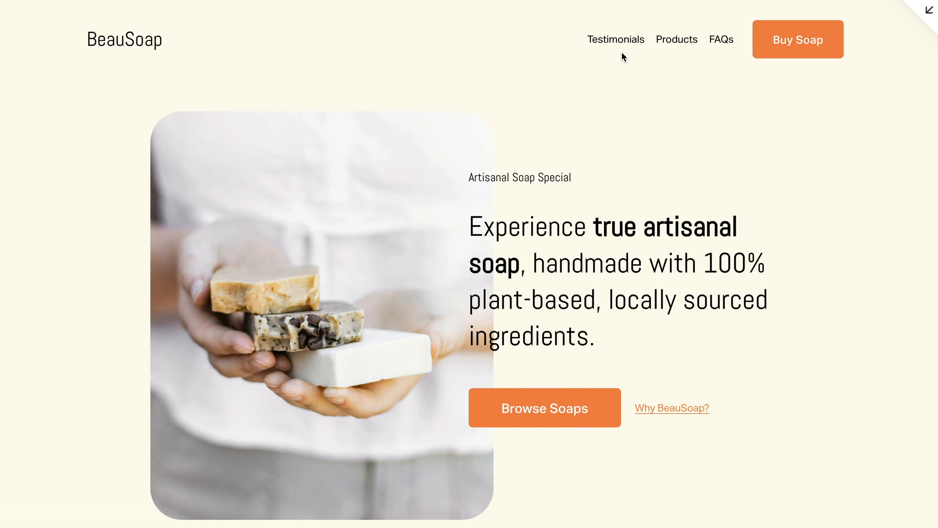
Step: Test the Testimonials, Products, Buy Soap, Browse Soaps and "Why BeauSoap?" links in the full-page preview
{"action": "scroll", "coordinate": [750, 161], "scroll_direction": "down", "scroll_amount": 5}
{"action": "left_click", "coordinate": [617, 50]}
{"action": "left_click", "coordinate": [679, 40]}
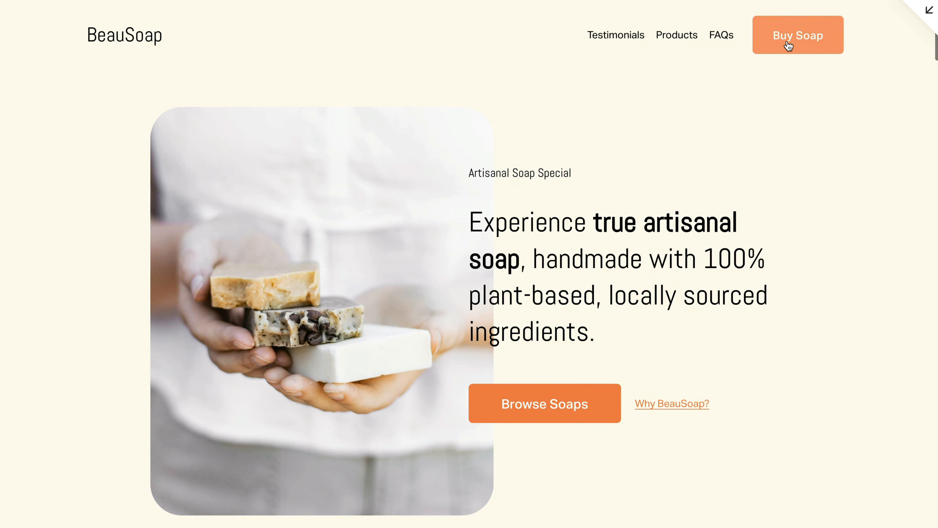
{"action": "left_click", "coordinate": [789, 45]}
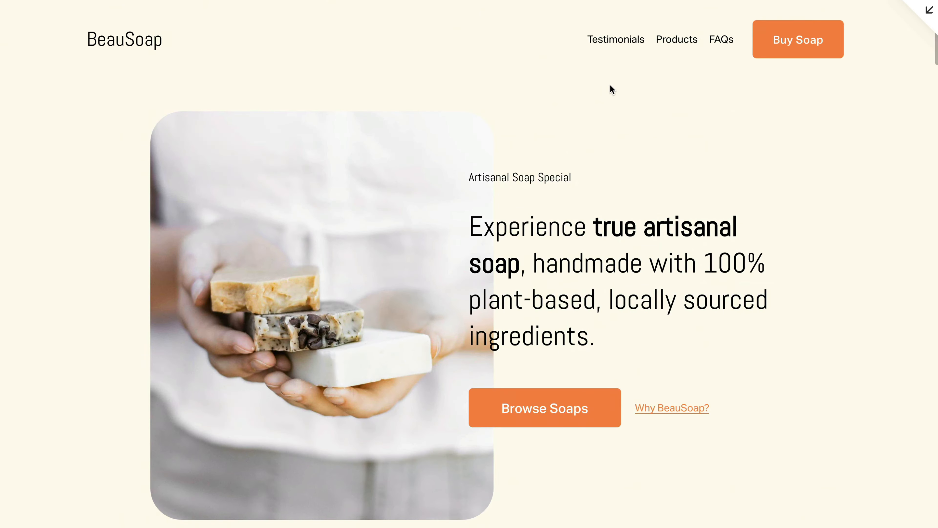
{"action": "scroll", "coordinate": [610, 85], "scroll_direction": "down", "scroll_amount": 5}
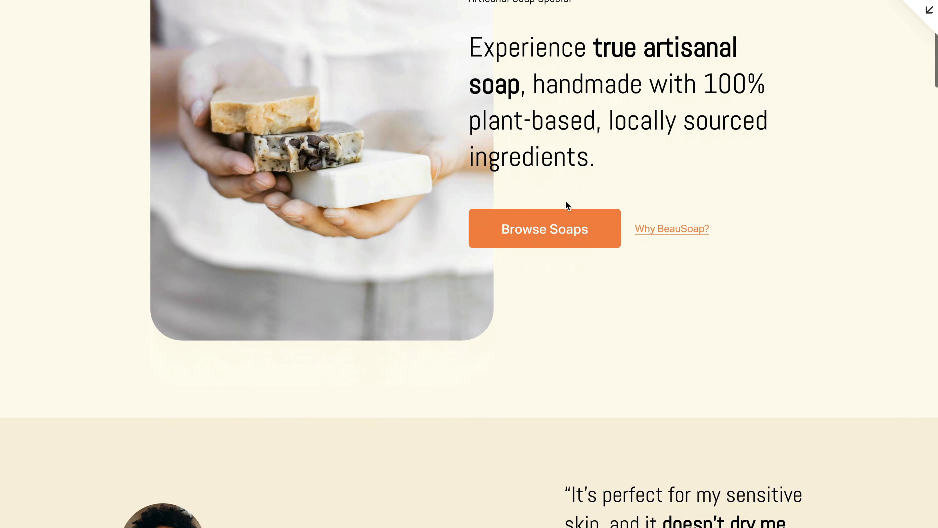
{"action": "left_click", "coordinate": [582, 236]}
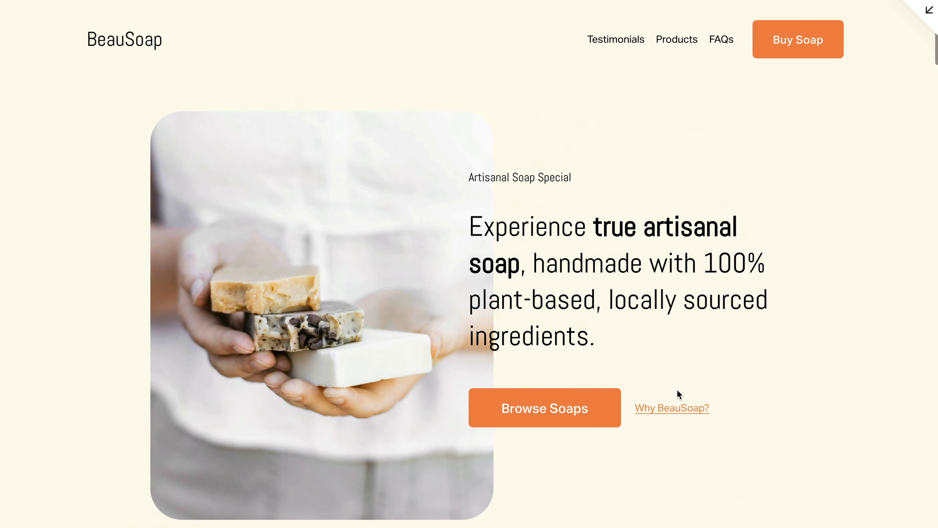
{"action": "left_click", "coordinate": [674, 407]}
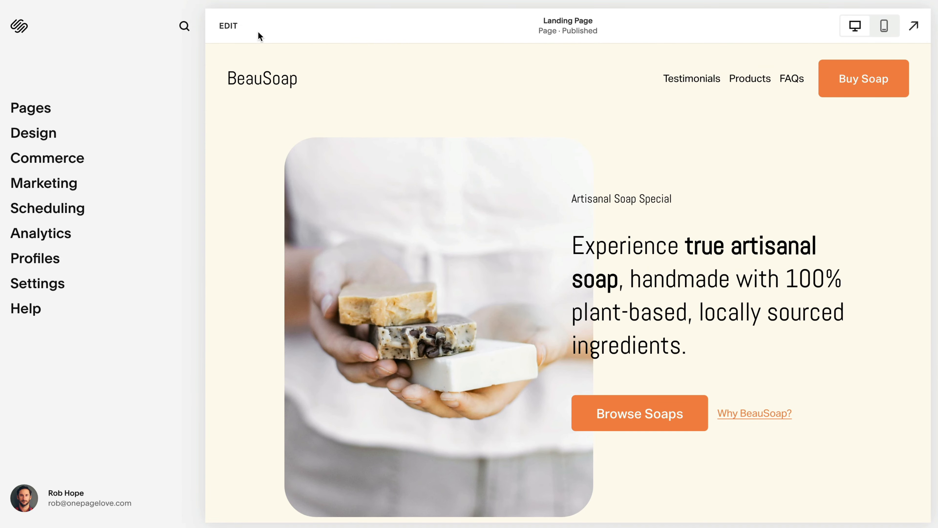
Step: In the landing page's mobile layout, place "Artisanal Soap Special" above the hero image and widen the image to the full content width
{"action": "left_click", "coordinate": [228, 25]}
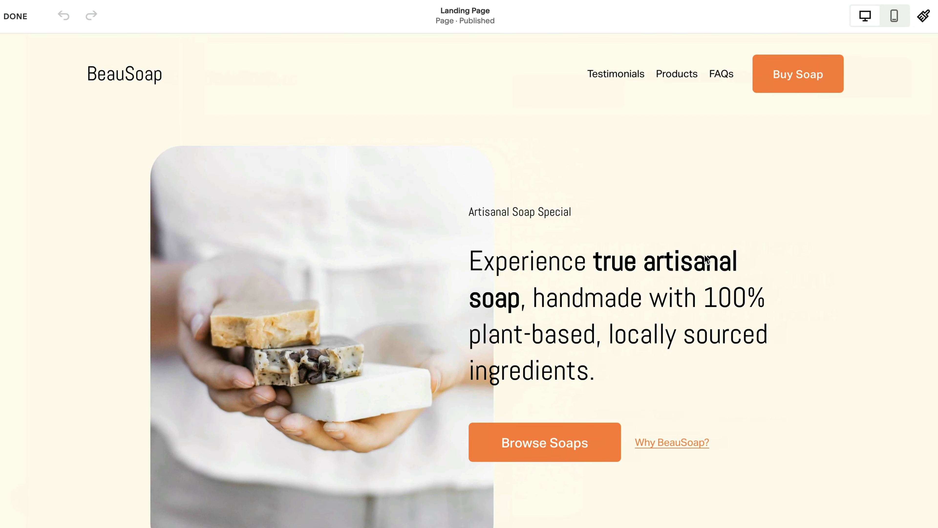
{"action": "scroll", "coordinate": [705, 259], "scroll_direction": "down", "scroll_amount": 1}
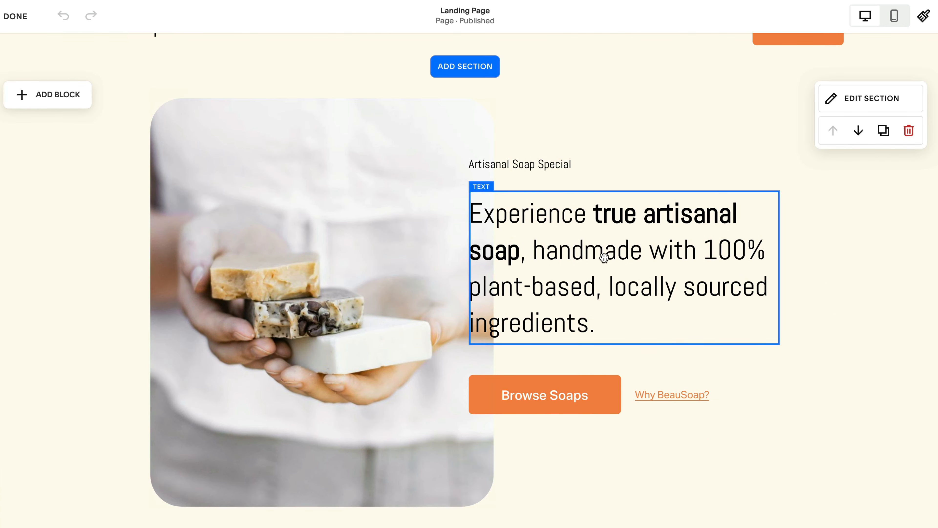
{"action": "scroll", "coordinate": [620, 271], "scroll_direction": "down", "scroll_amount": 6}
{"action": "scroll", "coordinate": [620, 273], "scroll_direction": "up", "scroll_amount": 6}
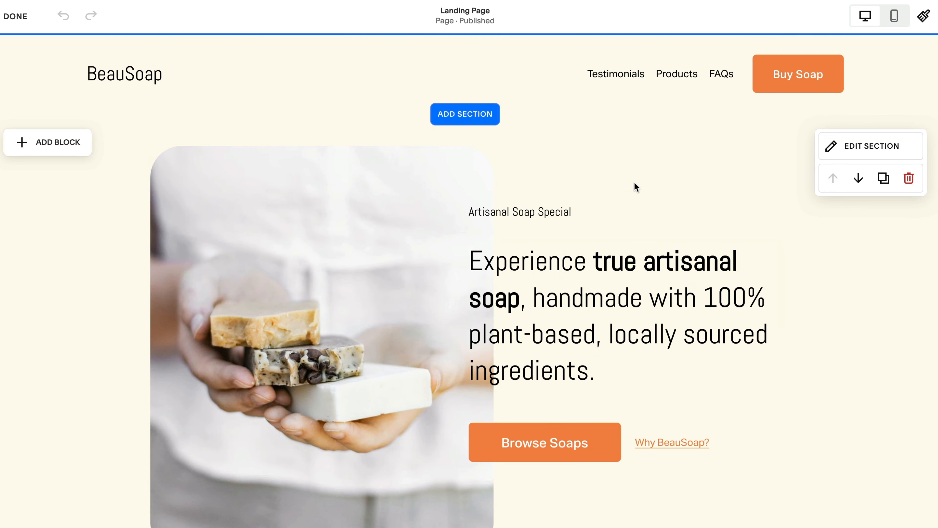
{"action": "left_click", "coordinate": [894, 17]}
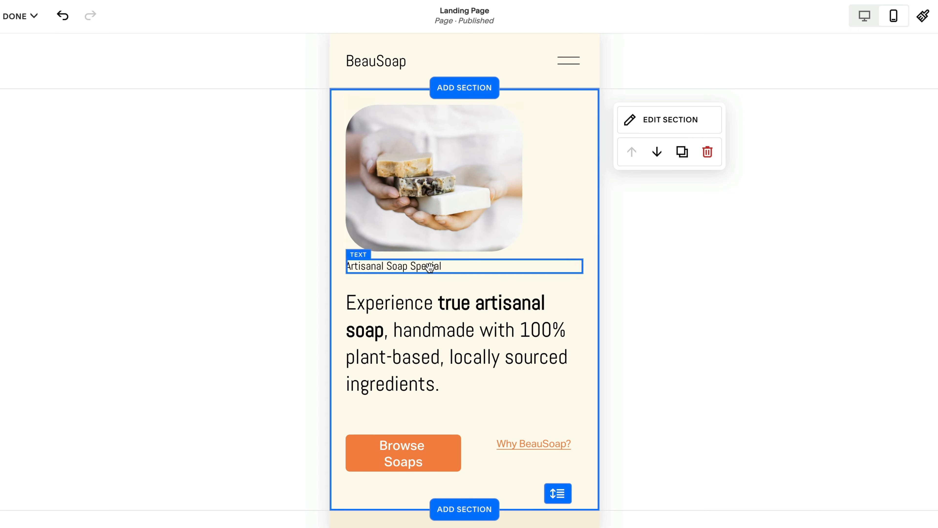
{"action": "left_click_drag", "start_coordinate": [429, 267], "coordinate": [425, 119]}
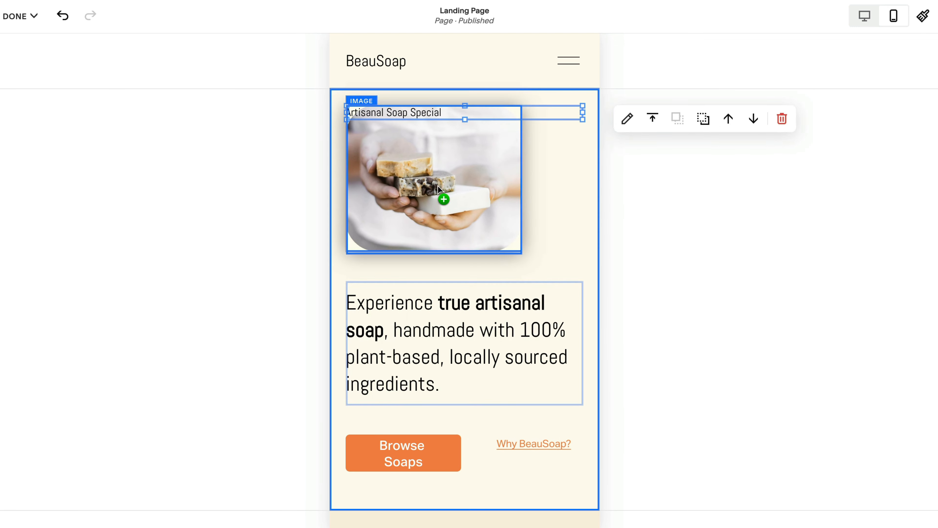
{"action": "left_click_drag", "start_coordinate": [437, 185], "coordinate": [438, 200]}
{"action": "left_click_drag", "start_coordinate": [520, 201], "coordinate": [583, 202]}
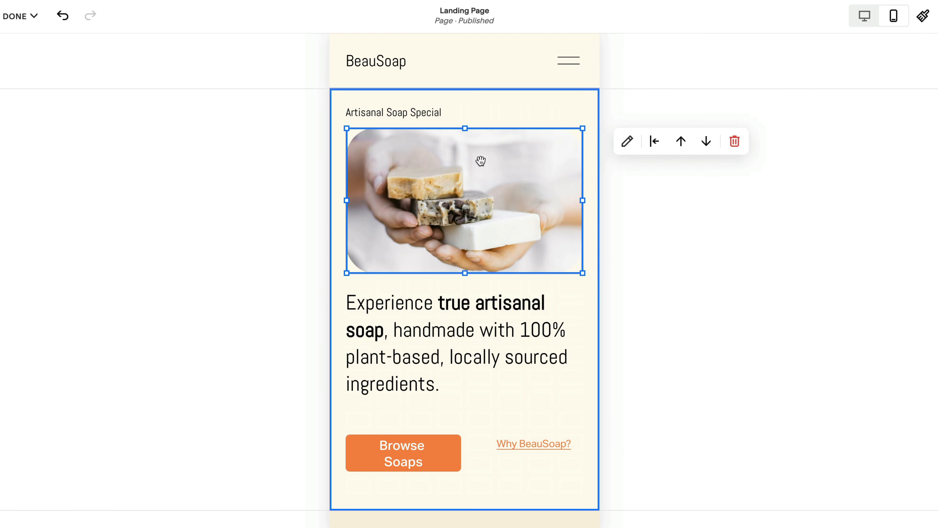
{"action": "left_click", "coordinate": [498, 302]}
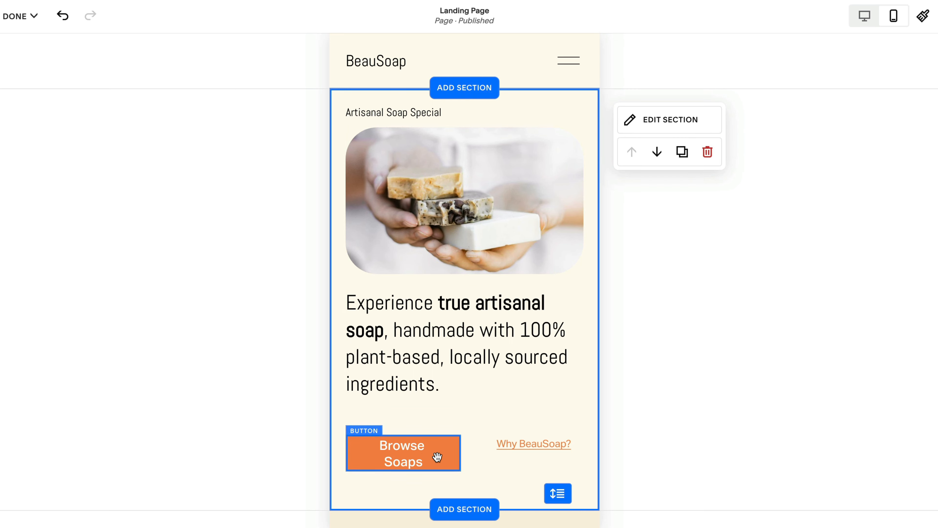
Step: Stretch the Browse Soaps button to full width under the headline and stack the "Why BeauSoap?" link, also full width, beneath it
{"action": "left_click_drag", "start_coordinate": [437, 442], "coordinate": [581, 436]}
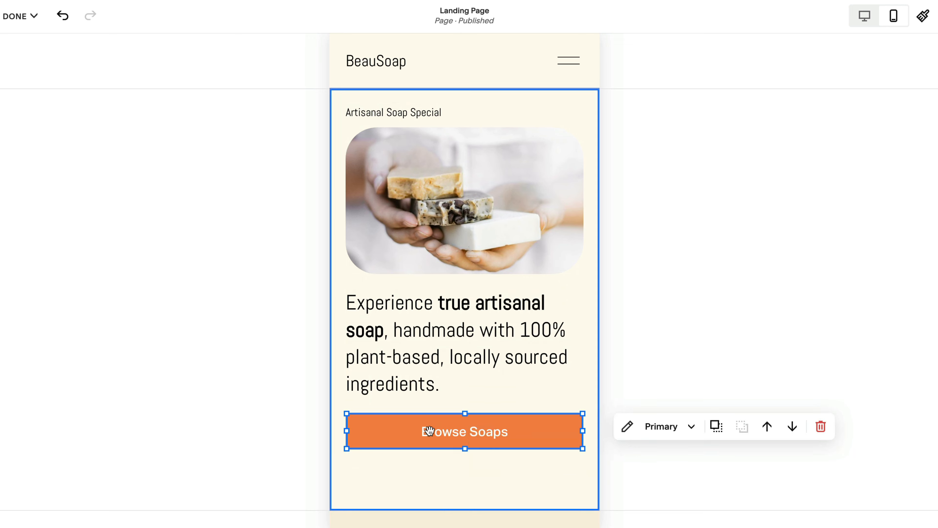
{"action": "left_click_drag", "start_coordinate": [428, 430], "coordinate": [440, 410]}
{"action": "left_click_drag", "start_coordinate": [517, 446], "coordinate": [581, 475]}
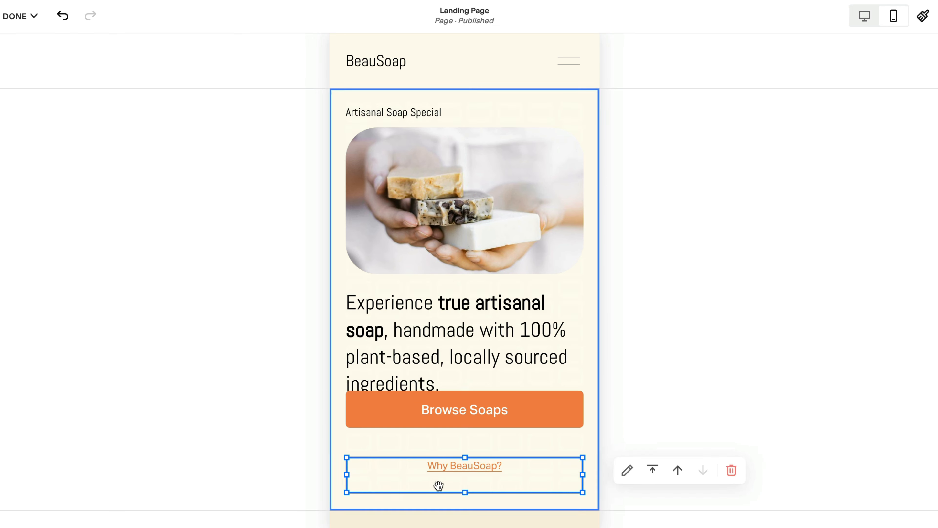
{"action": "left_click_drag", "start_coordinate": [465, 477], "coordinate": [466, 473]}
{"action": "left_click_drag", "start_coordinate": [481, 412], "coordinate": [478, 433]}
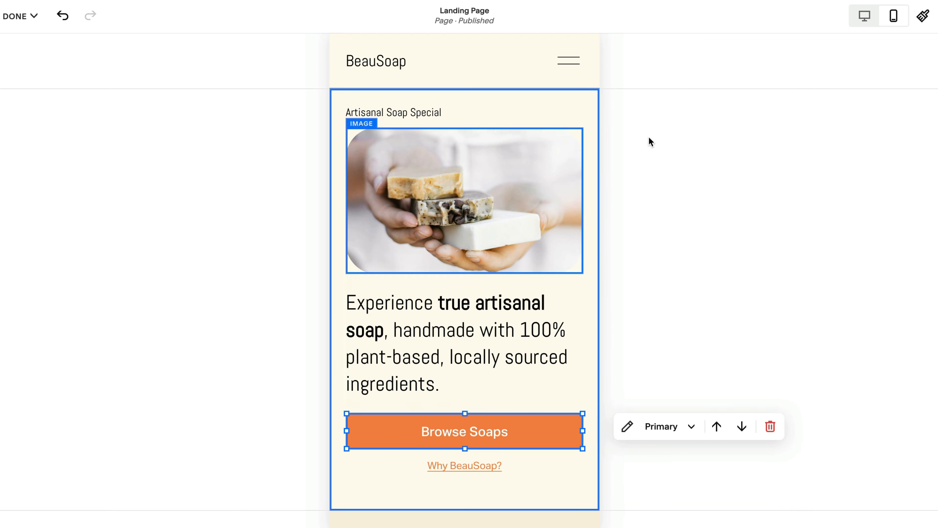
Step: Check the desktop layout, return to the mobile layout and move the testimonials code block up over the last customer quote
{"action": "left_click", "coordinate": [863, 20]}
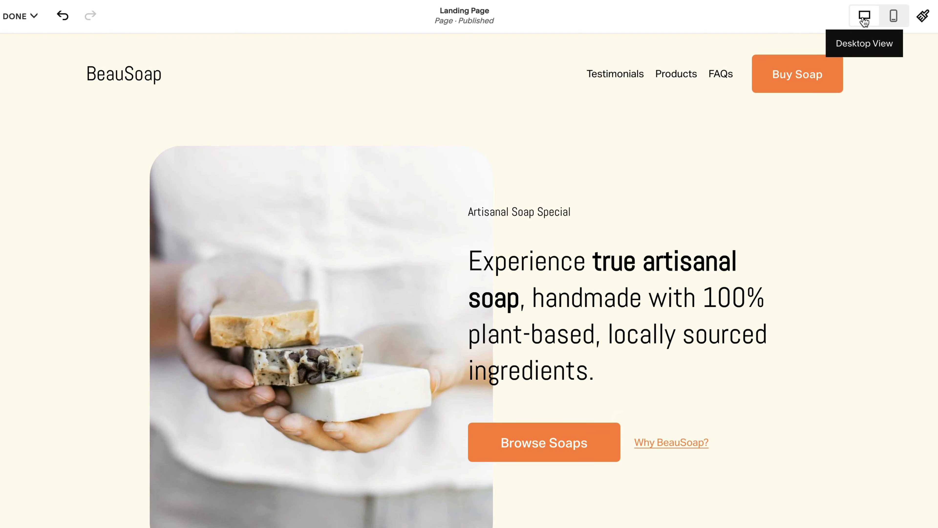
{"action": "left_click", "coordinate": [886, 18]}
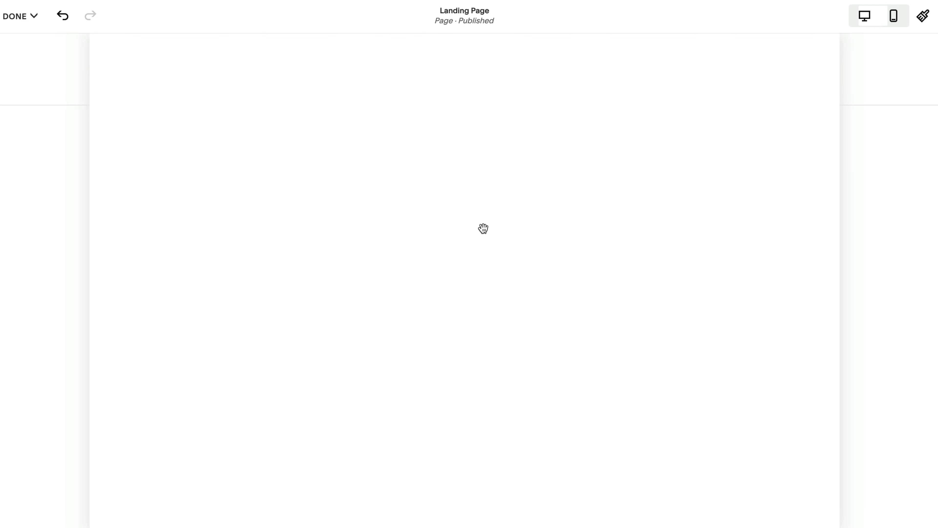
{"action": "scroll", "coordinate": [585, 251], "scroll_direction": "down", "scroll_amount": 10}
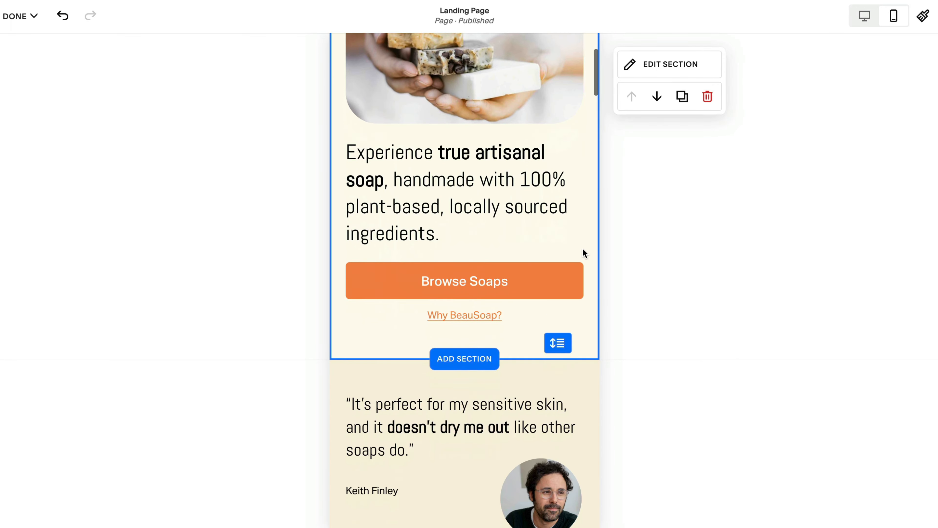
{"action": "scroll", "coordinate": [571, 240], "scroll_direction": "down", "scroll_amount": 15}
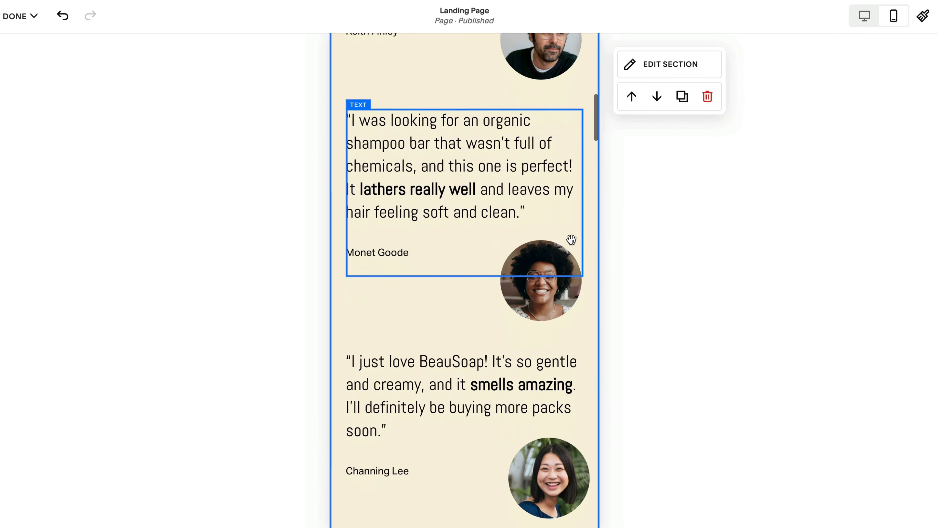
{"action": "scroll", "coordinate": [571, 242], "scroll_direction": "up", "scroll_amount": 3}
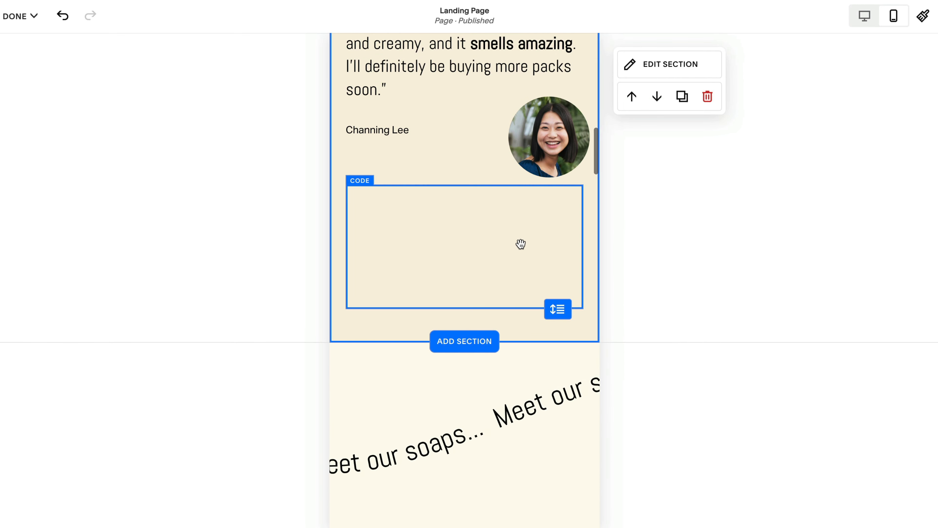
{"action": "left_click_drag", "start_coordinate": [502, 271], "coordinate": [501, 159]}
Step: Shift the first image in the 3-for-2 pack special section to the section's left edge and enlarge it
{"action": "scroll", "coordinate": [448, 312], "scroll_direction": "down", "scroll_amount": 20}
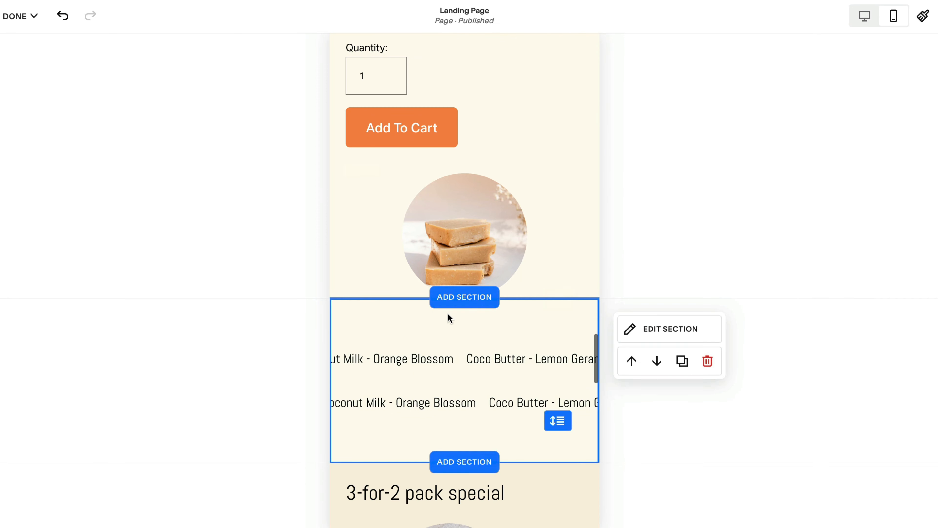
{"action": "scroll", "coordinate": [456, 300], "scroll_direction": "down", "scroll_amount": 8}
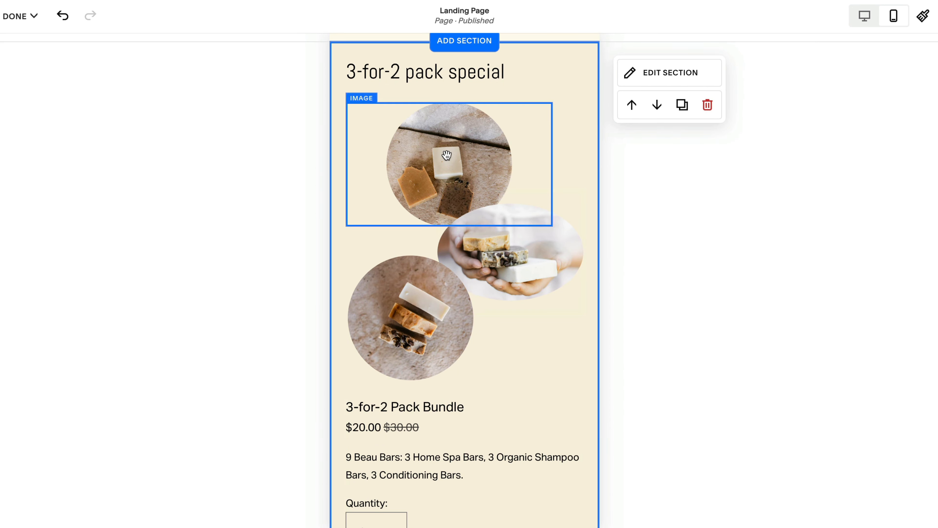
{"action": "left_click_drag", "start_coordinate": [446, 155], "coordinate": [407, 156]}
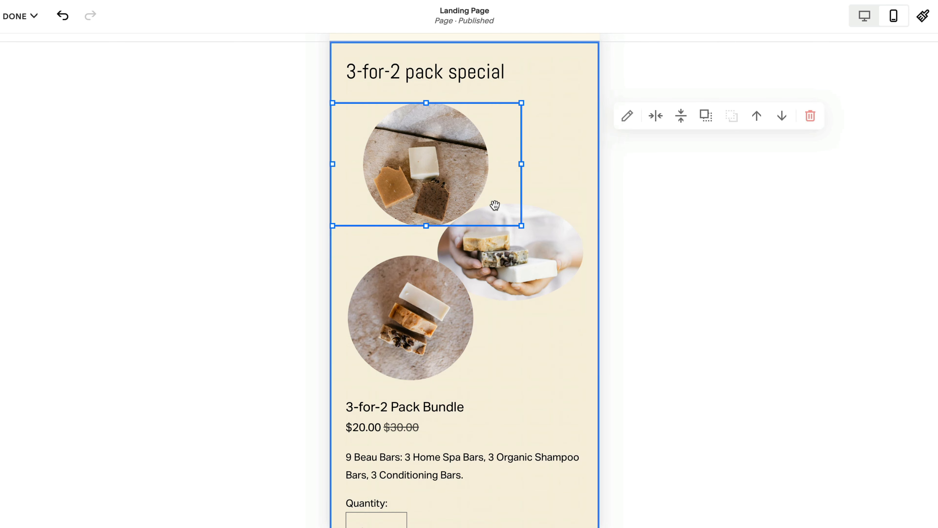
{"action": "left_click_drag", "start_coordinate": [521, 225], "coordinate": [552, 247]}
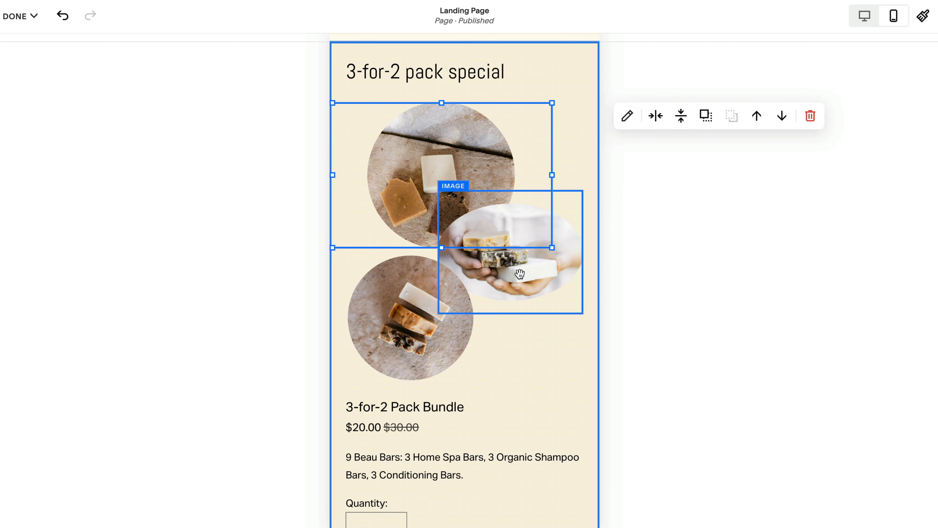
Step: Move the second and third images of the 3-for-2 pack special section lower and enlarge both
{"action": "left_click", "coordinate": [527, 279]}
{"action": "mouse_move", "coordinate": [527, 279]}
{"action": "left_mouse_down"}
{"action": "mouse_move", "coordinate": [527, 319]}
{"action": "mouse_move", "coordinate": [527, 296]}
{"action": "left_mouse_up"}
{"action": "left_click_drag", "start_coordinate": [438, 336], "coordinate": [408, 358]}
{"action": "left_click_drag", "start_coordinate": [368, 331], "coordinate": [368, 378]}
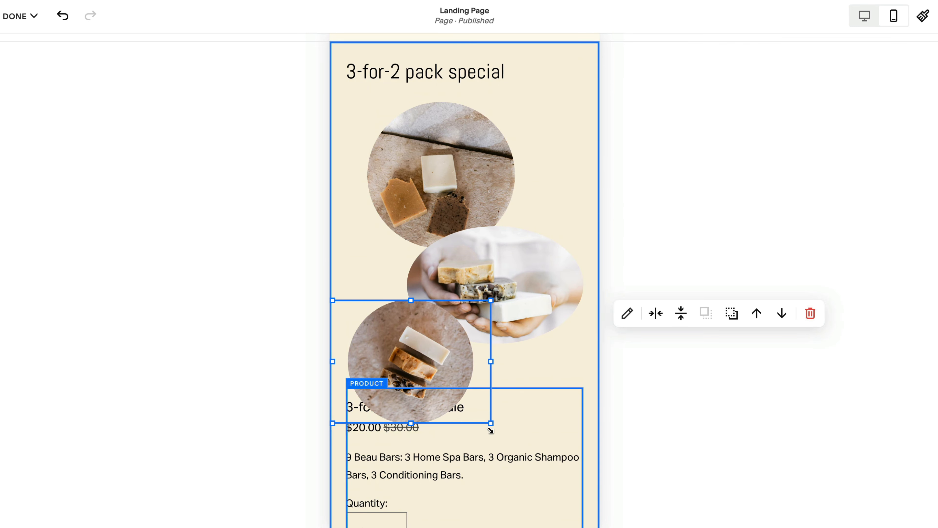
{"action": "left_click_drag", "start_coordinate": [492, 426], "coordinate": [524, 466]}
Step: Move the 3-for-2 Pack Bundle product block down until it sits clear below the third image
{"action": "scroll", "coordinate": [516, 327], "scroll_direction": "down", "scroll_amount": 5}
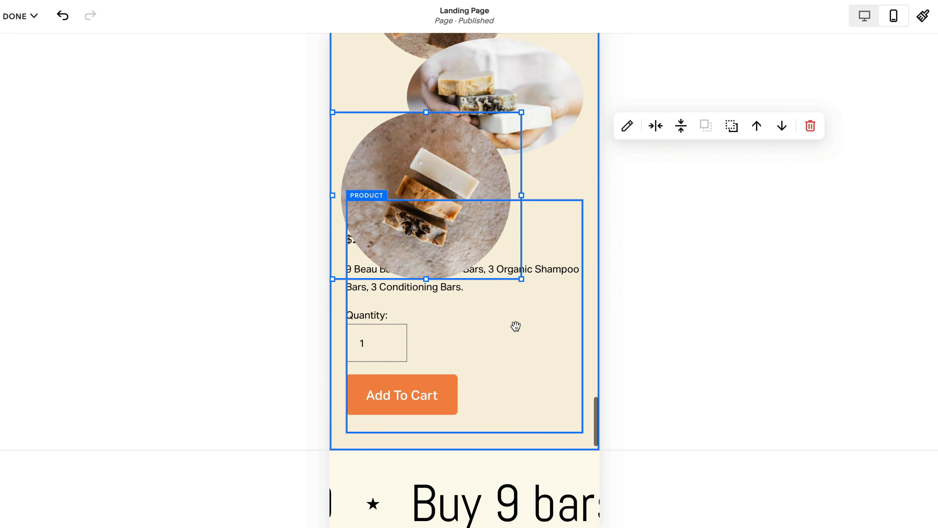
{"action": "left_click_drag", "start_coordinate": [525, 305], "coordinate": [528, 343]}
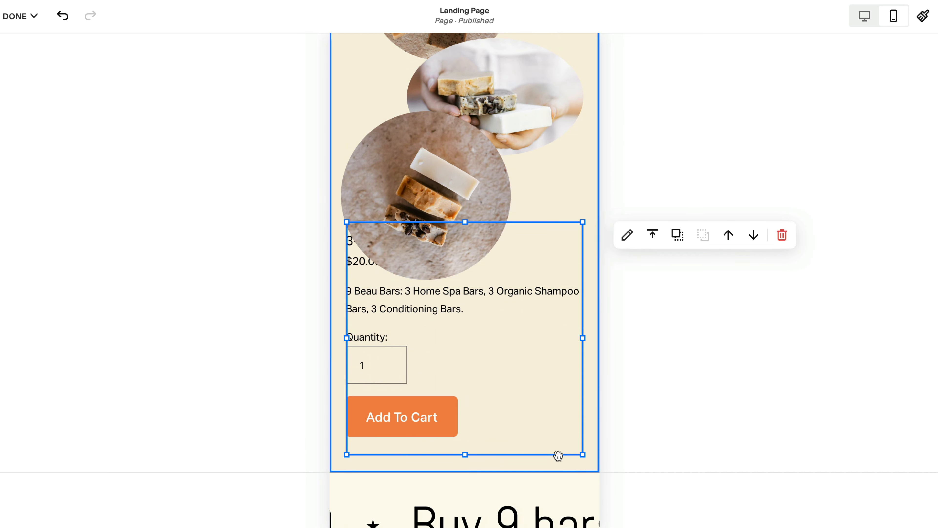
{"action": "left_click_drag", "start_coordinate": [556, 459], "coordinate": [557, 523]}
{"action": "left_click_drag", "start_coordinate": [465, 317], "coordinate": [451, 380]}
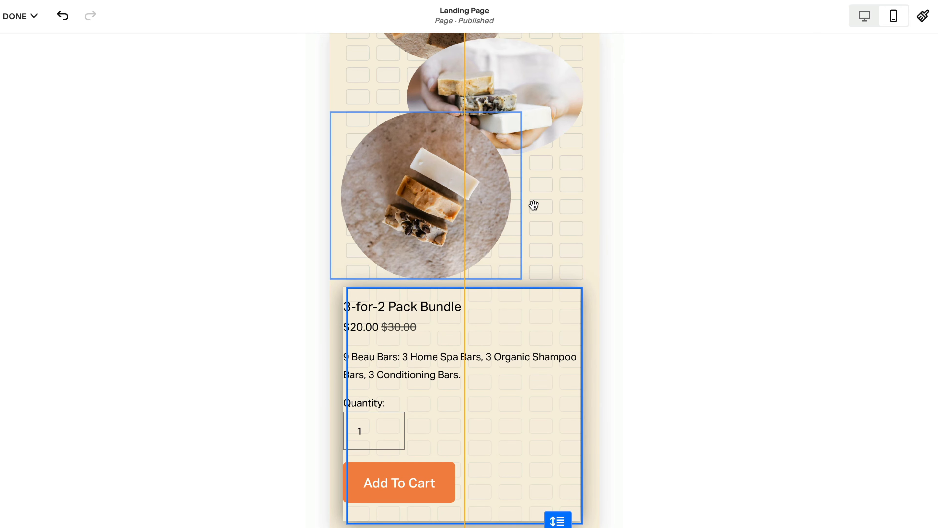
{"action": "left_click_drag", "start_coordinate": [534, 205], "coordinate": [533, 205]}
{"action": "scroll", "coordinate": [565, 166], "scroll_direction": "up", "scroll_amount": 3}
Step: Move the code block in the Soap FAQs section up over the questions and shorten the section's empty lower area
{"action": "scroll", "coordinate": [564, 166], "scroll_direction": "down", "scroll_amount": 8}
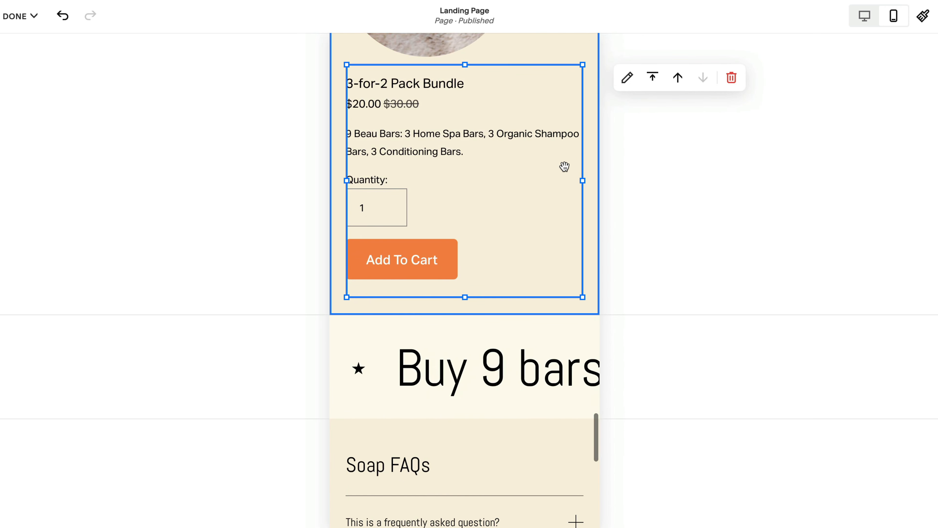
{"action": "scroll", "coordinate": [564, 166], "scroll_direction": "down", "scroll_amount": 10}
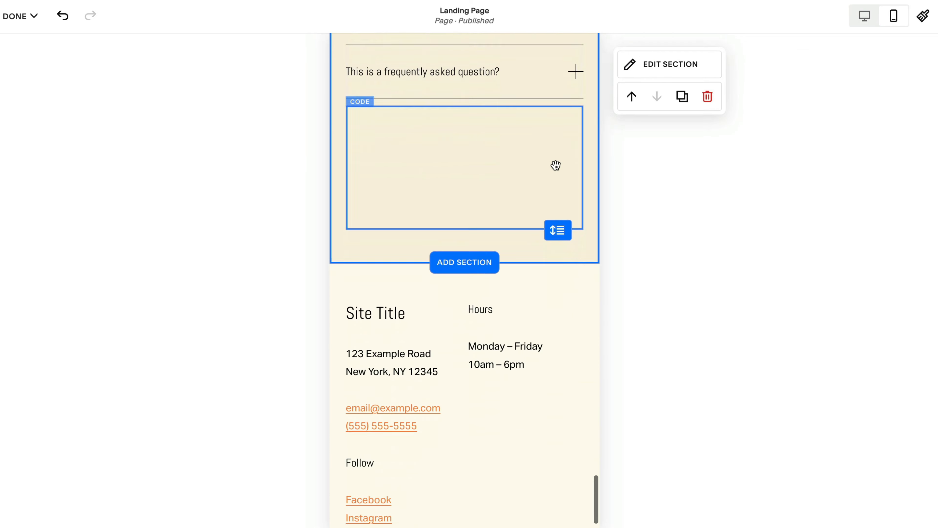
{"action": "scroll", "coordinate": [554, 163], "scroll_direction": "up", "scroll_amount": 5}
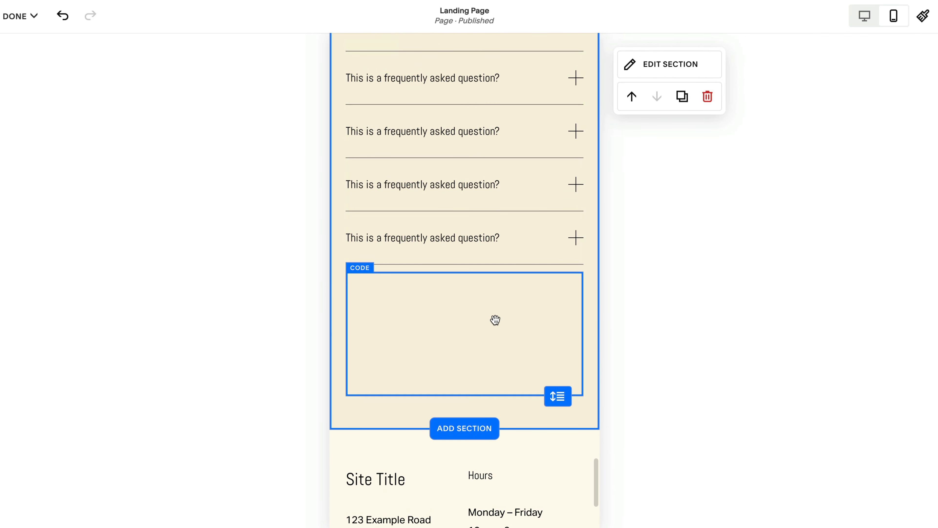
{"action": "left_click_drag", "start_coordinate": [495, 320], "coordinate": [493, 206]}
{"action": "scroll", "coordinate": [514, 312], "scroll_direction": "up", "scroll_amount": 3}
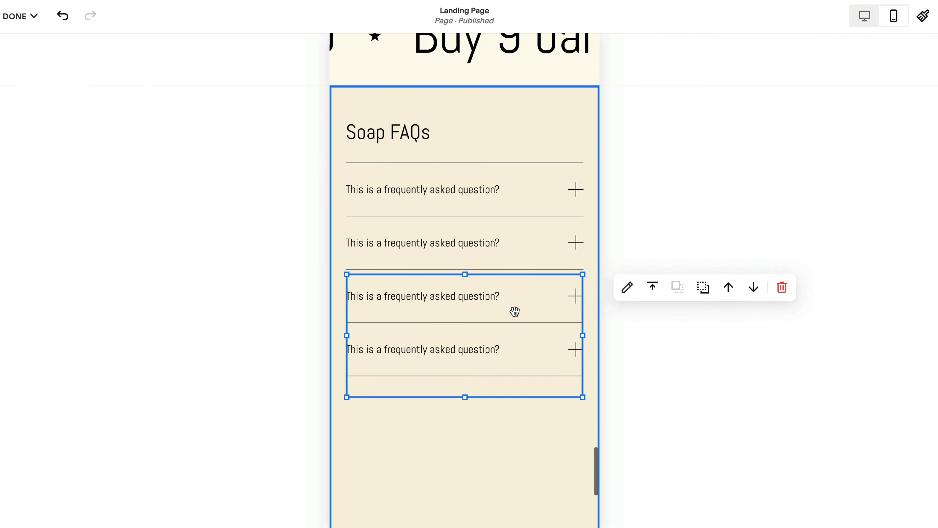
{"action": "scroll", "coordinate": [514, 312], "scroll_direction": "down", "scroll_amount": 3}
{"action": "left_click", "coordinate": [562, 367]}
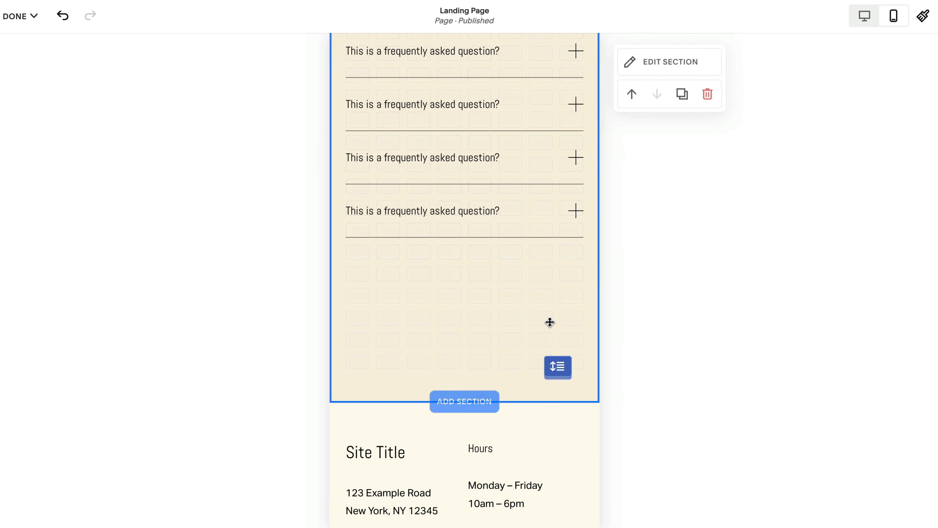
{"action": "scroll", "coordinate": [588, 255], "scroll_direction": "up", "scroll_amount": 10}
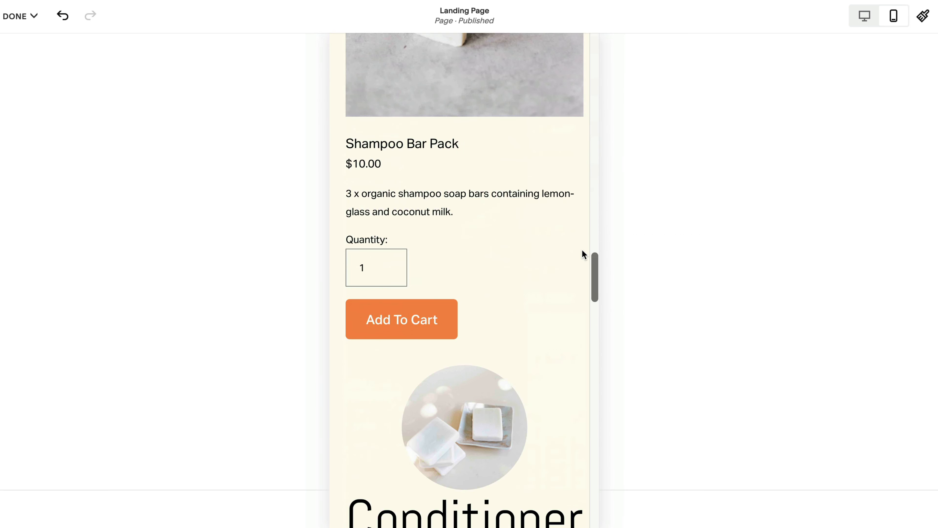
{"action": "scroll", "coordinate": [583, 255], "scroll_direction": "up", "scroll_amount": 10}
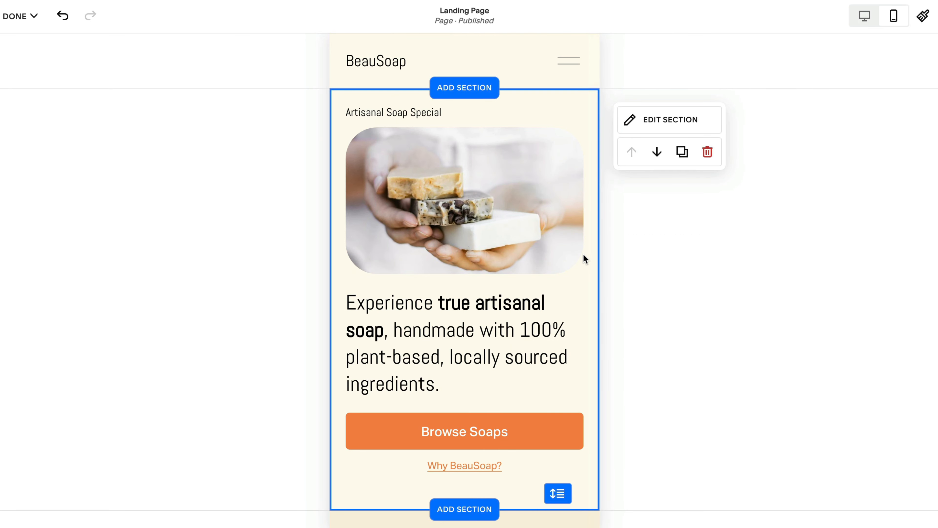
Step: Review the mobile layout of the landing page from the hero section down to the Soap FAQs and footer
{"action": "scroll", "coordinate": [583, 256], "scroll_direction": "down", "scroll_amount": 8}
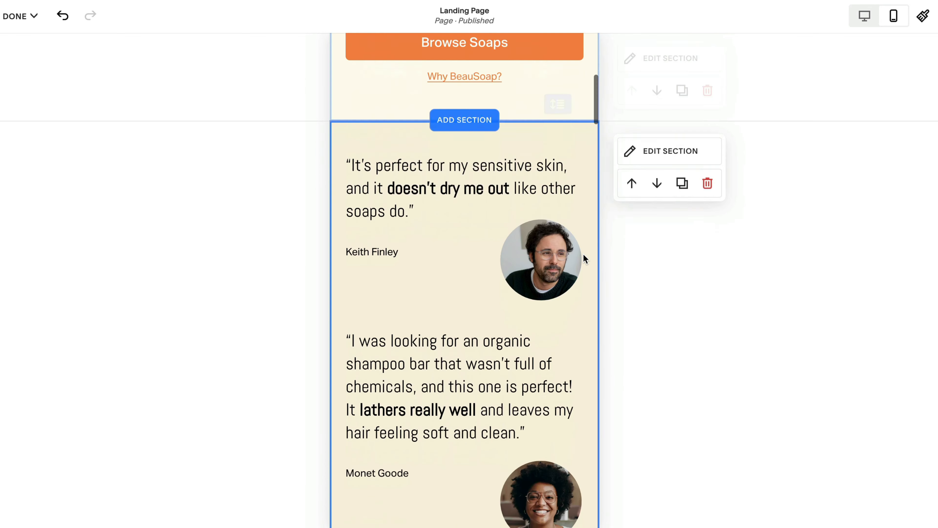
{"action": "scroll", "coordinate": [584, 255], "scroll_direction": "down", "scroll_amount": 12}
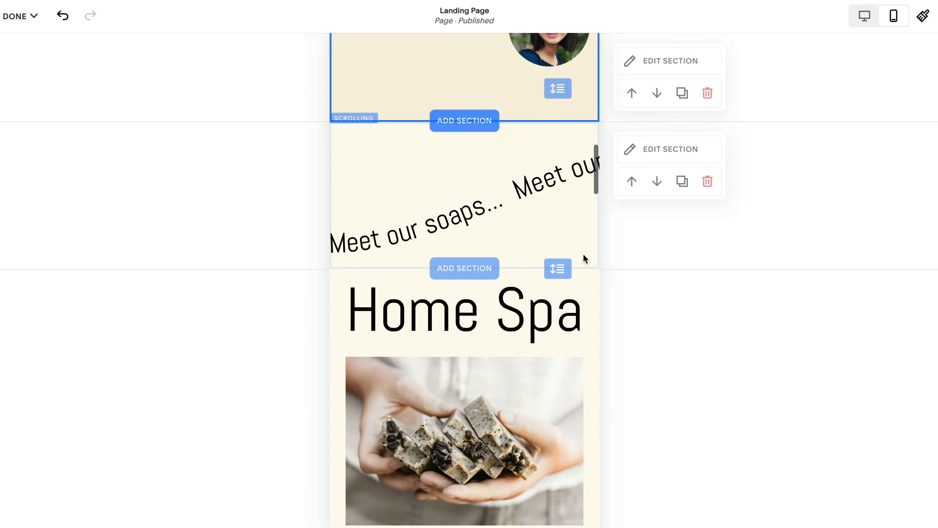
{"action": "scroll", "coordinate": [583, 258], "scroll_direction": "down", "scroll_amount": 15}
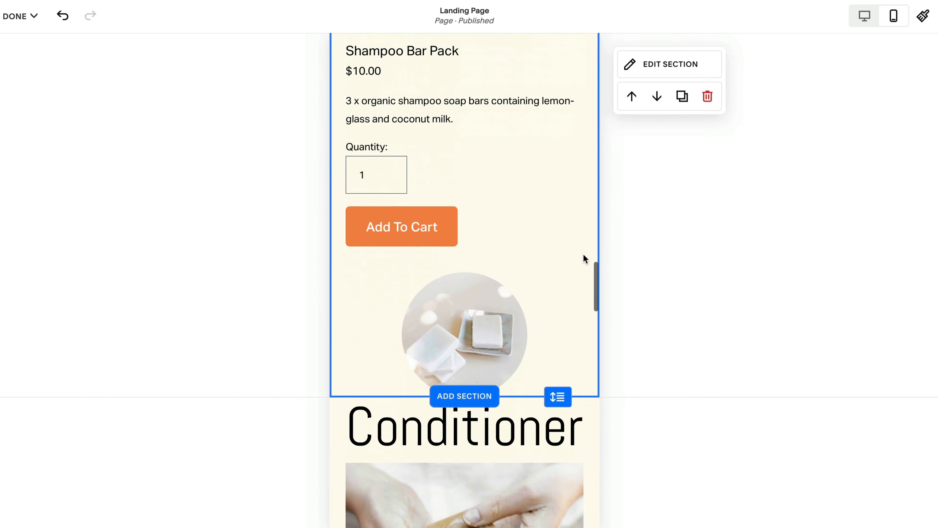
{"action": "scroll", "coordinate": [583, 257], "scroll_direction": "down", "scroll_amount": 18}
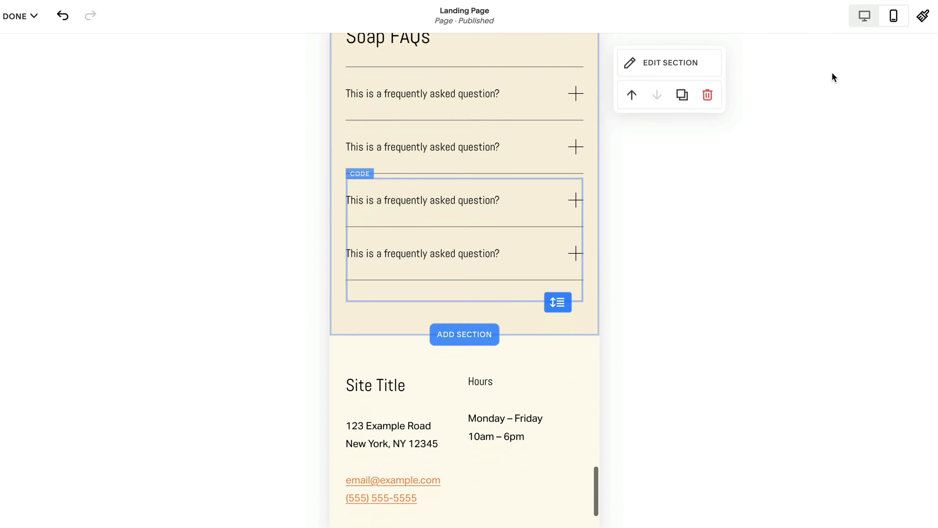
Step: Switch to the desktop layout and examine the header, hero and testimonials sections in the full-page preview
{"action": "left_click", "coordinate": [863, 16]}
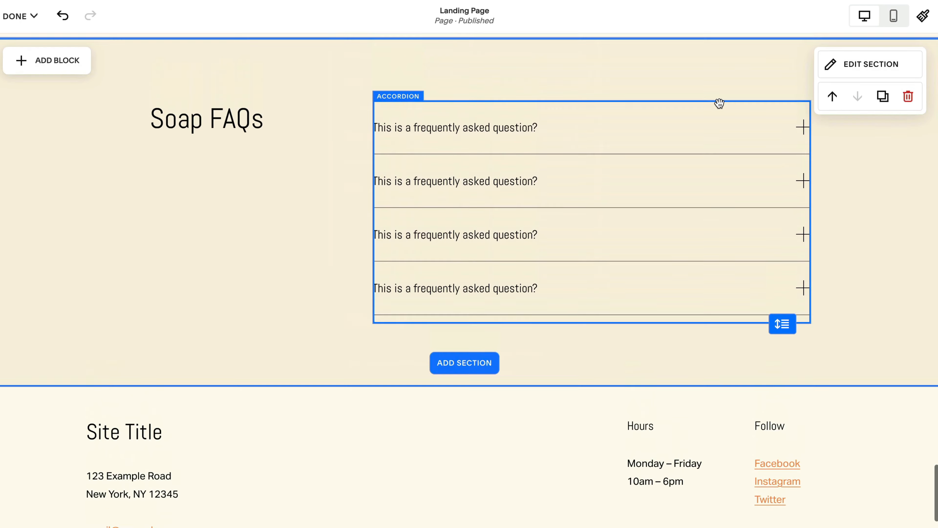
{"action": "scroll", "coordinate": [817, 141], "scroll_direction": "up", "scroll_amount": 20}
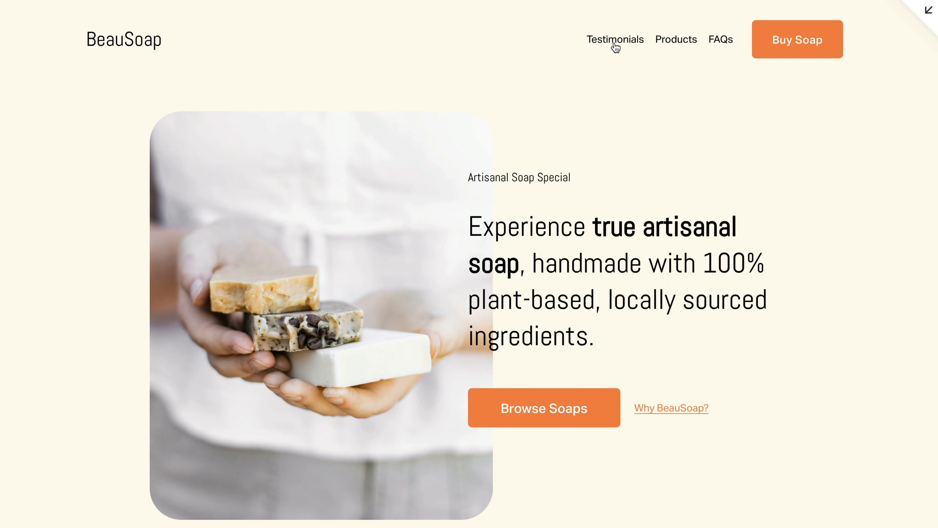
{"action": "scroll", "coordinate": [792, 114], "scroll_direction": "down", "scroll_amount": 1}
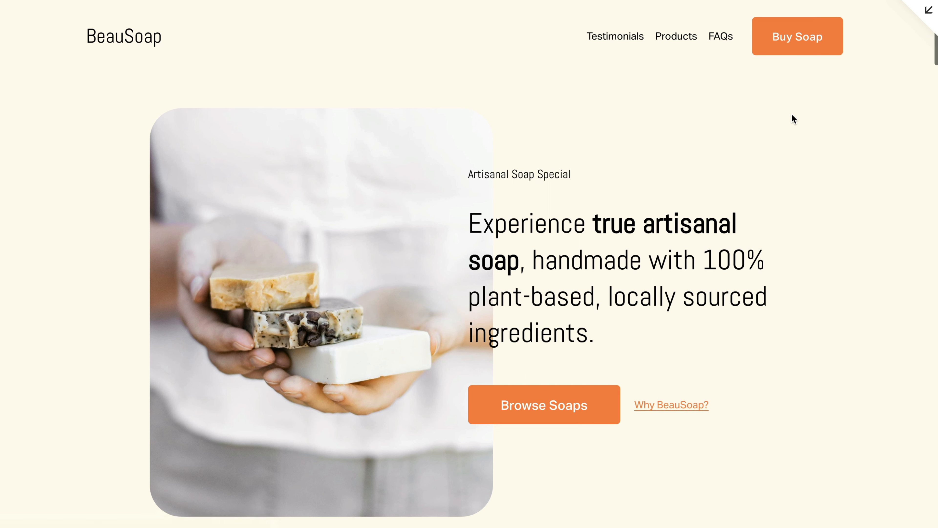
{"action": "scroll", "coordinate": [791, 115], "scroll_direction": "up", "scroll_amount": 1}
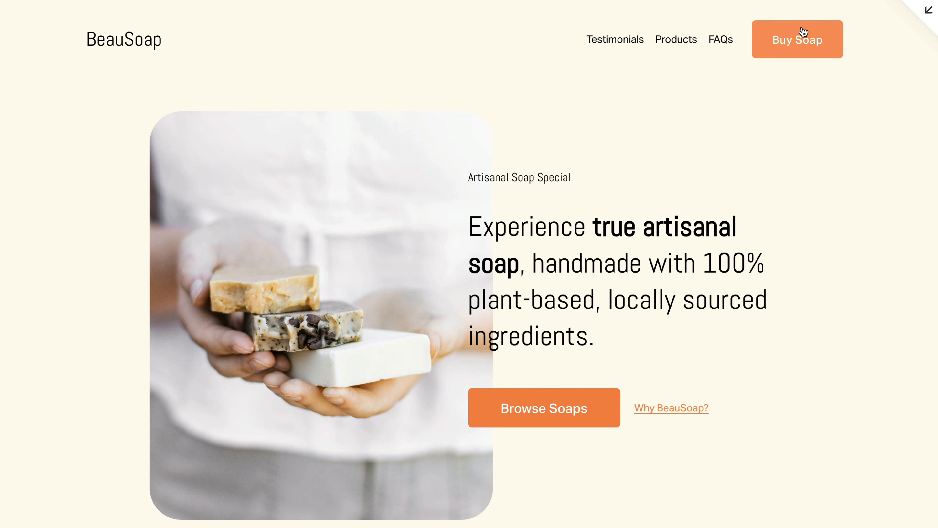
{"action": "scroll", "coordinate": [837, 165], "scroll_direction": "down", "scroll_amount": 3}
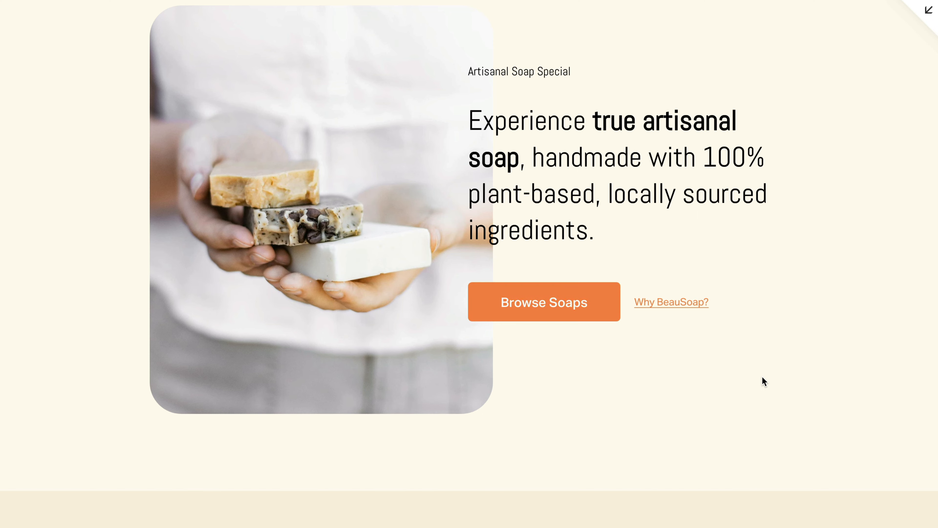
{"action": "scroll", "coordinate": [762, 376], "scroll_direction": "down", "scroll_amount": 10}
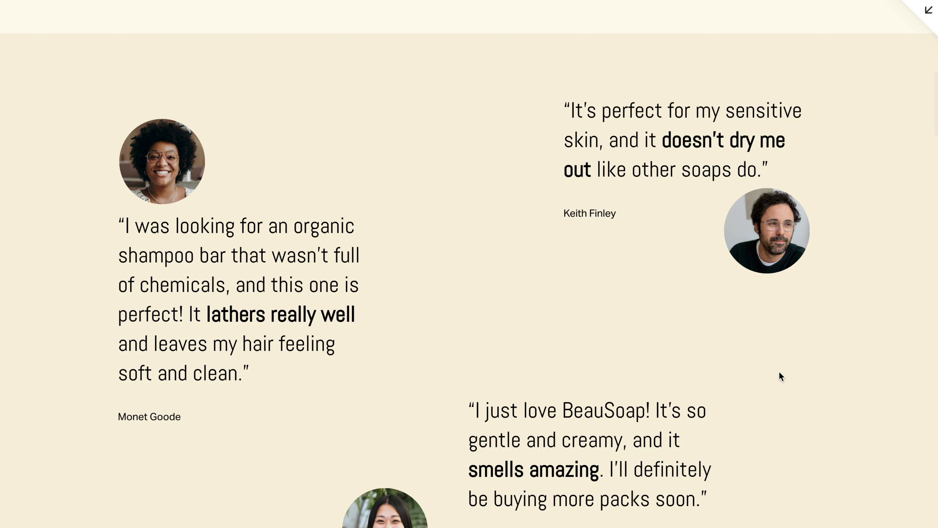
{"action": "scroll", "coordinate": [774, 369], "scroll_direction": "up", "scroll_amount": 1}
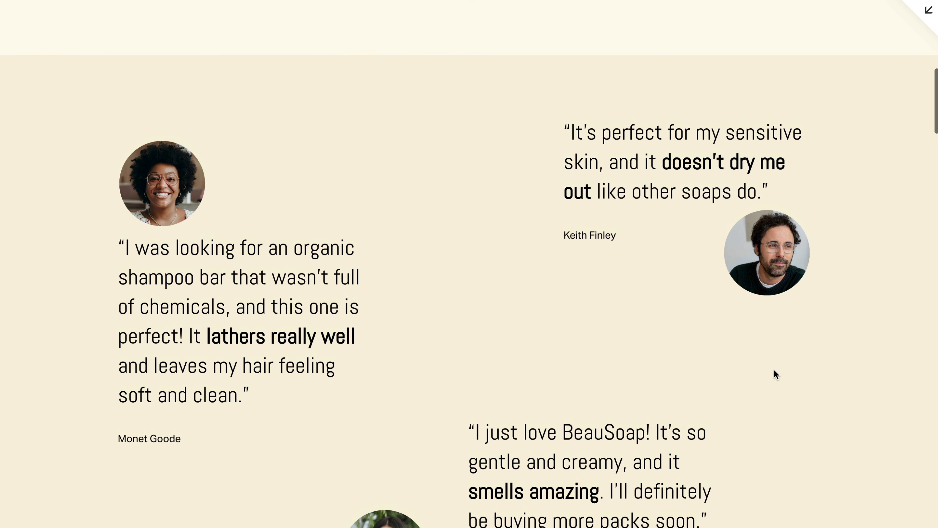
{"action": "scroll", "coordinate": [771, 370], "scroll_direction": "down", "scroll_amount": 10}
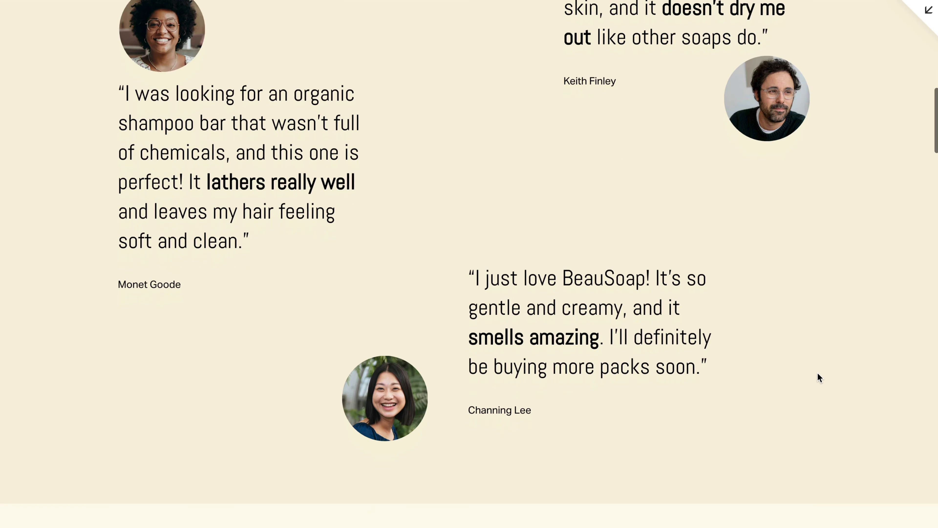
{"action": "scroll", "coordinate": [815, 372], "scroll_direction": "down", "scroll_amount": 3}
{"action": "scroll", "coordinate": [817, 373], "scroll_direction": "up", "scroll_amount": 3}
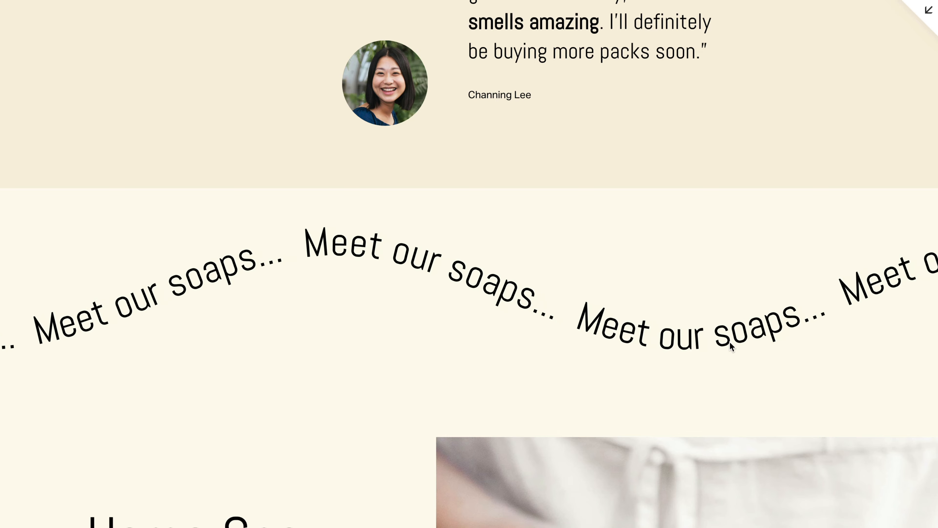
Step: Examine the desktop layout of the scrolling soaps text, the Home Spa, Shampoo and Conditioner products, and the ingredients text
{"action": "scroll", "coordinate": [733, 345], "scroll_direction": "down", "scroll_amount": 5}
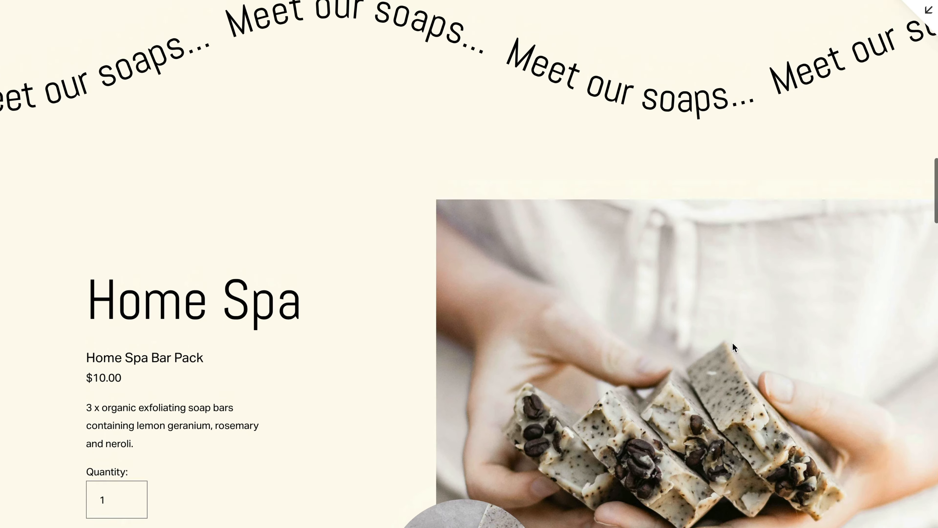
{"action": "scroll", "coordinate": [733, 346], "scroll_direction": "up", "scroll_amount": 4}
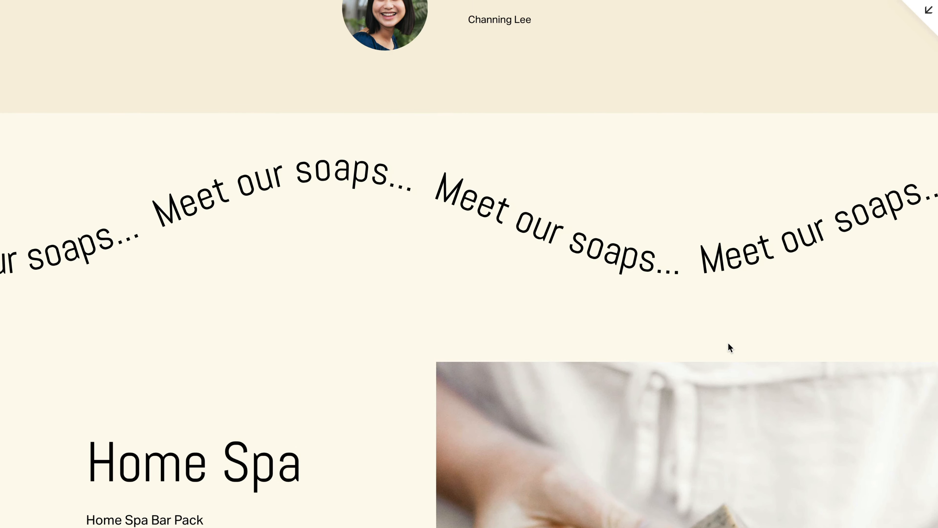
{"action": "scroll", "coordinate": [733, 343], "scroll_direction": "down", "scroll_amount": 8}
{"action": "scroll", "coordinate": [736, 344], "scroll_direction": "down", "scroll_amount": 2}
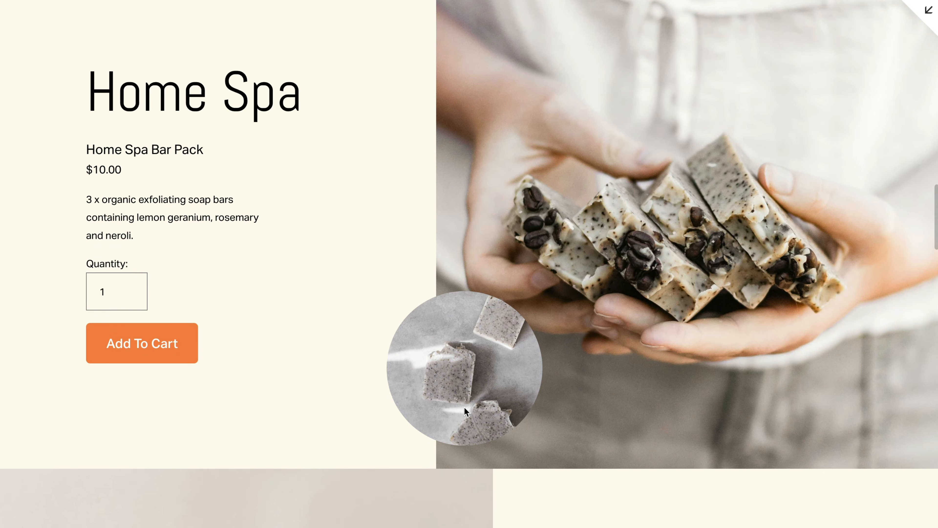
{"action": "scroll", "coordinate": [712, 361], "scroll_direction": "down", "scroll_amount": 10}
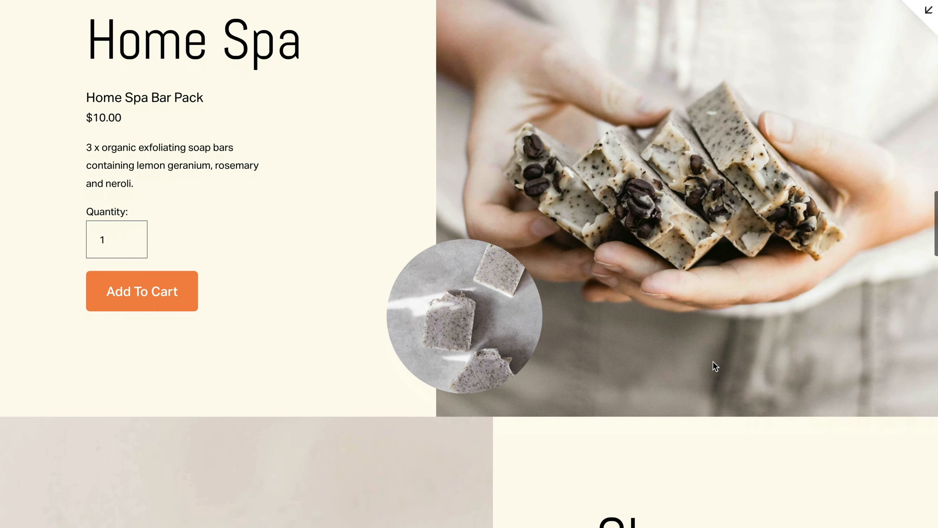
{"action": "scroll", "coordinate": [712, 361], "scroll_direction": "up", "scroll_amount": 4}
{"action": "scroll", "coordinate": [540, 438], "scroll_direction": "down", "scroll_amount": 18}
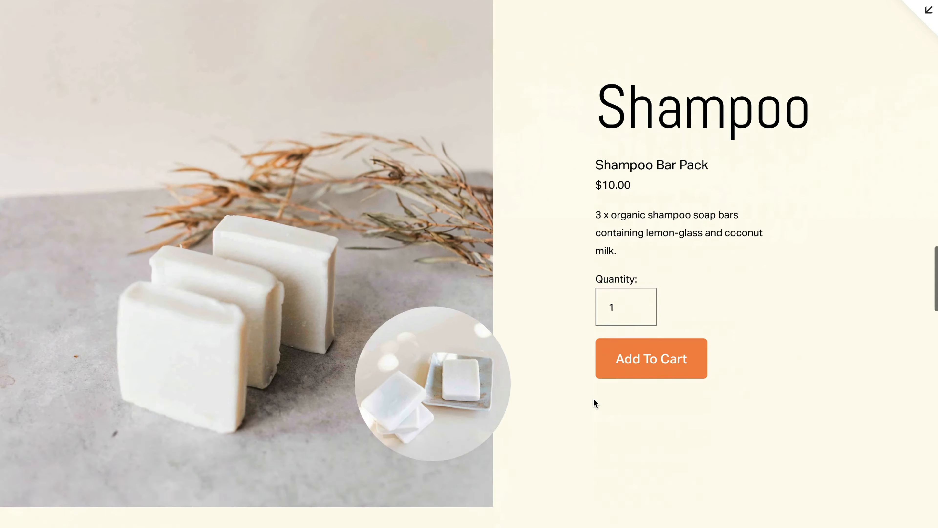
{"action": "scroll", "coordinate": [589, 398], "scroll_direction": "down", "scroll_amount": 14}
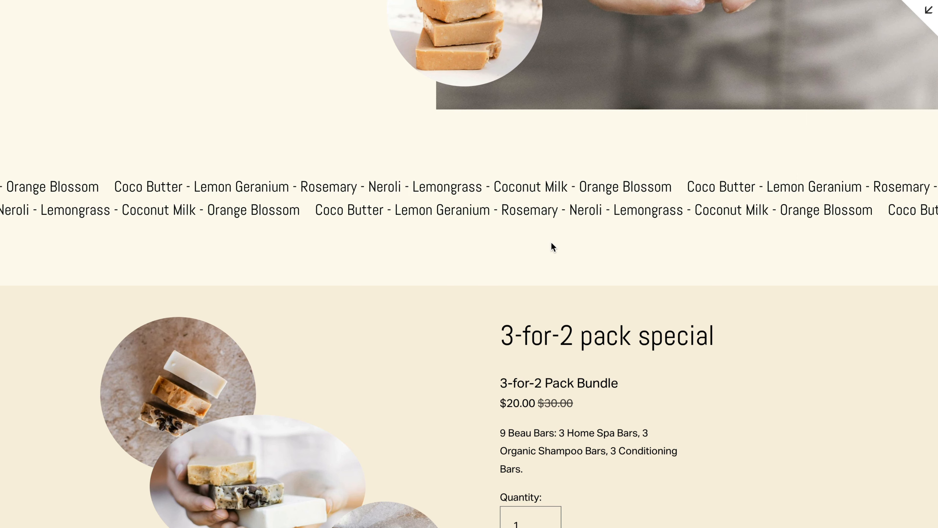
Step: Check the desktop layout of the 3-for-2 pack special, the scrolling offer banner, the Soap FAQs accordion and the footer
{"action": "scroll", "coordinate": [553, 239], "scroll_direction": "down", "scroll_amount": 5}
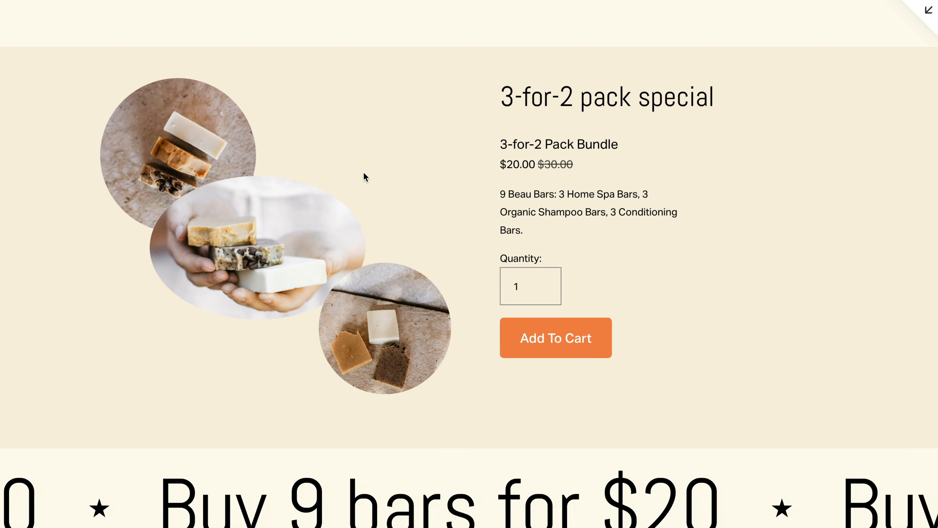
{"action": "scroll", "coordinate": [368, 173], "scroll_direction": "down", "scroll_amount": 6}
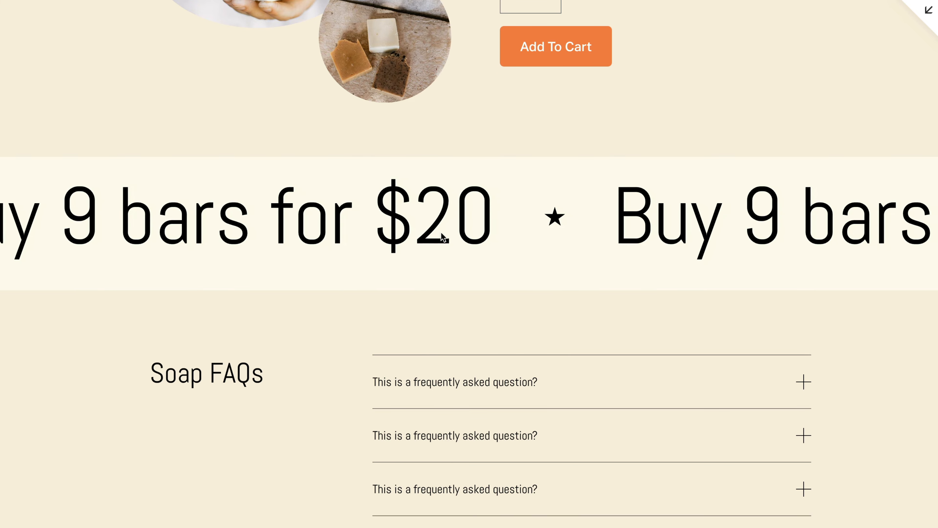
{"action": "scroll", "coordinate": [486, 227], "scroll_direction": "down", "scroll_amount": 5}
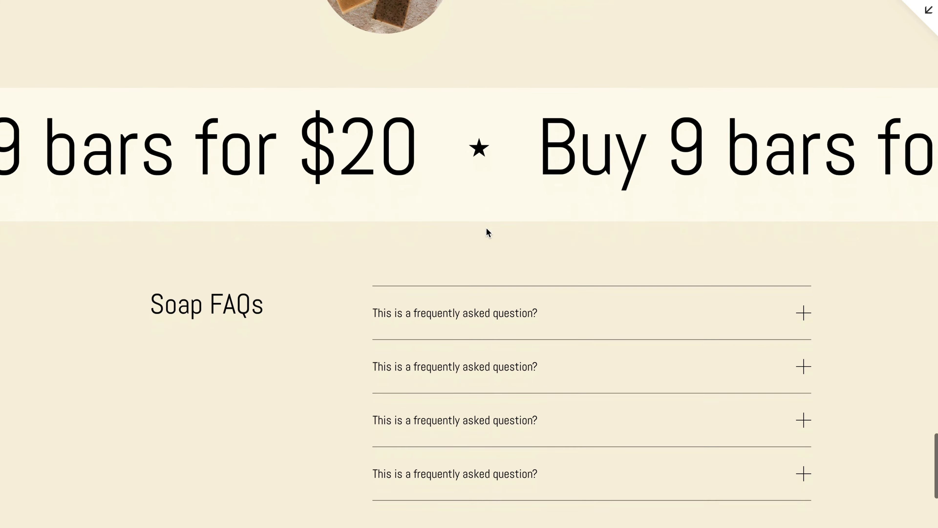
{"action": "left_click", "coordinate": [632, 160]}
{"action": "left_click", "coordinate": [632, 159]}
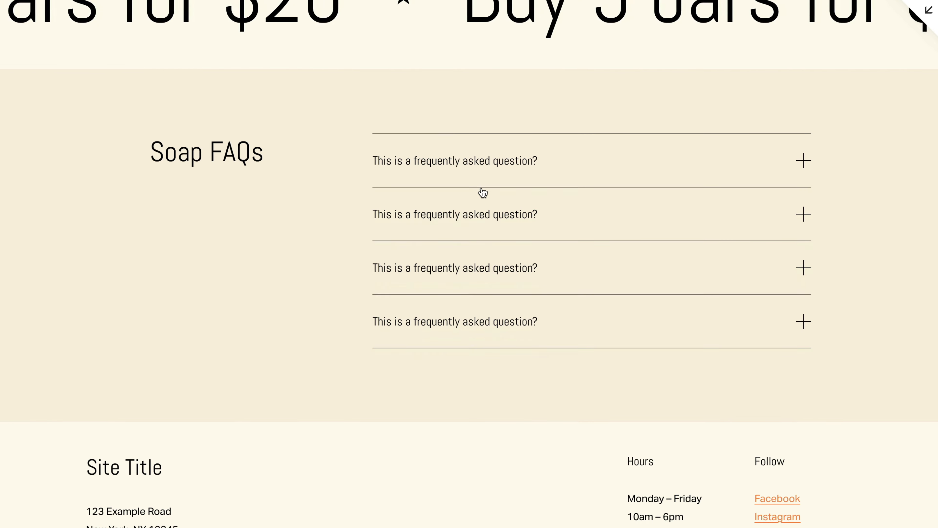
{"action": "scroll", "coordinate": [517, 197], "scroll_direction": "down", "scroll_amount": 3}
{"action": "scroll", "coordinate": [239, 210], "scroll_direction": "up", "scroll_amount": 4}
{"action": "scroll", "coordinate": [463, 245], "scroll_direction": "down", "scroll_amount": 4}
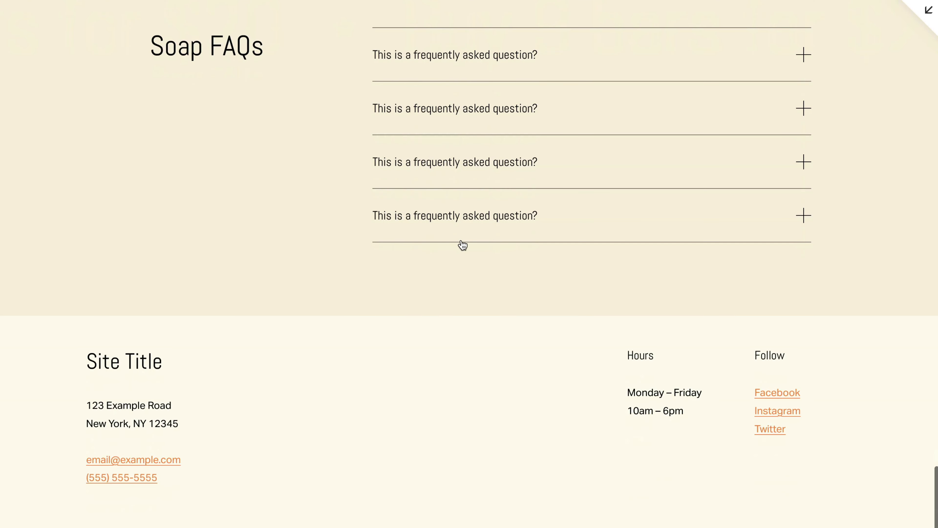